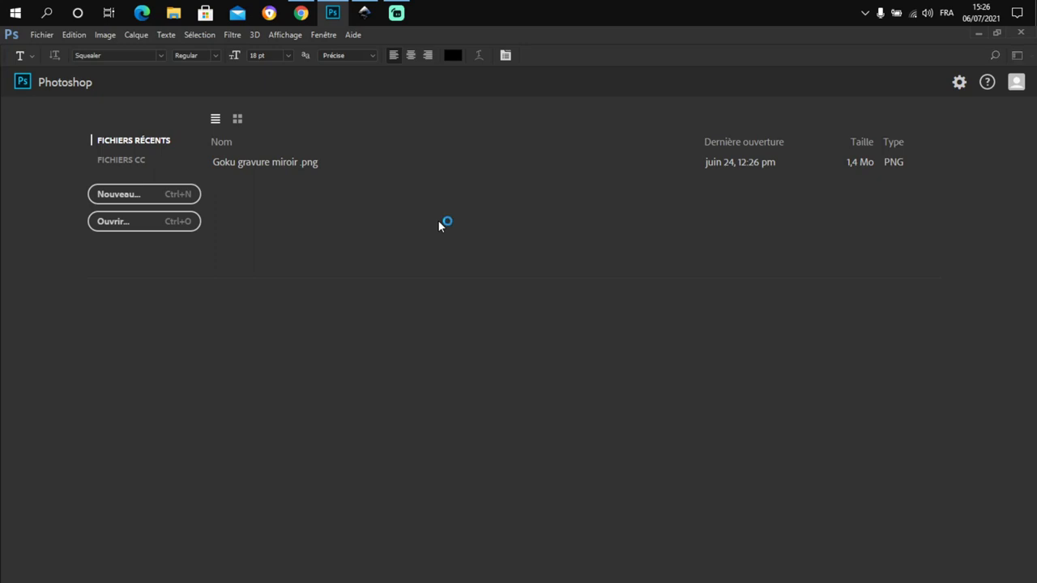
Create a 100 x 45 mm document at 118,11 pixels/cm with a white background and unlock its background layer
{"action": "key", "text": "ctrl+n"}
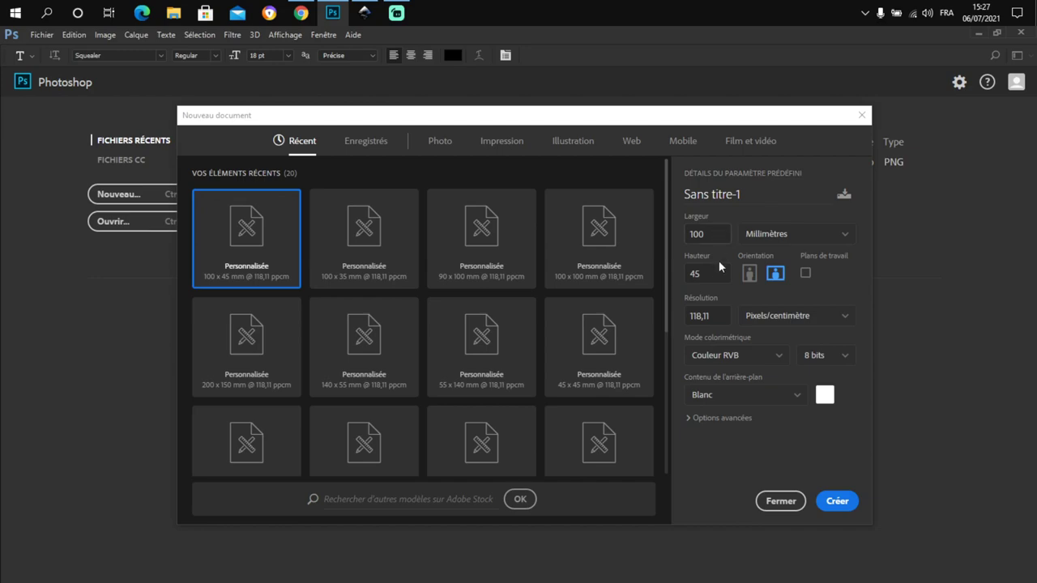
{"action": "left_click", "coordinate": [837, 501]}
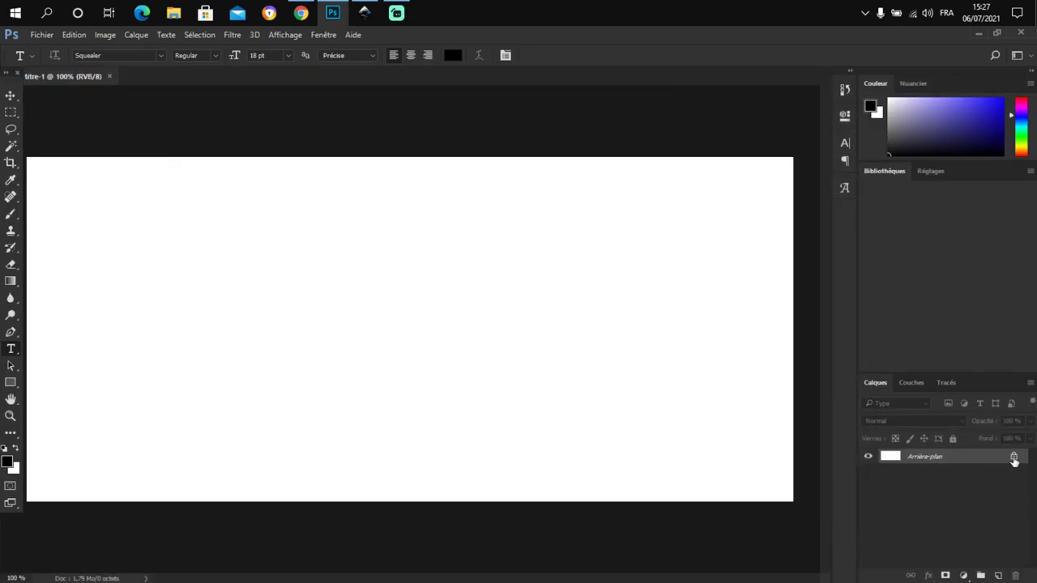
{"action": "left_click", "coordinate": [1013, 458]}
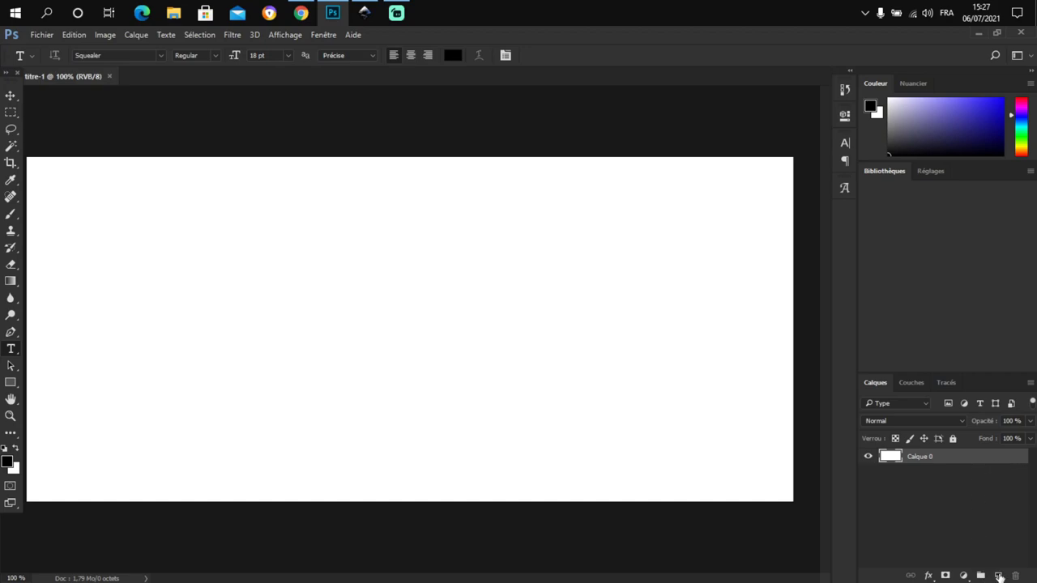
Add a new layer and place the text "Youtube" on the canvas in black Squealer Regular, 18 pt
{"action": "key", "text": "h"}
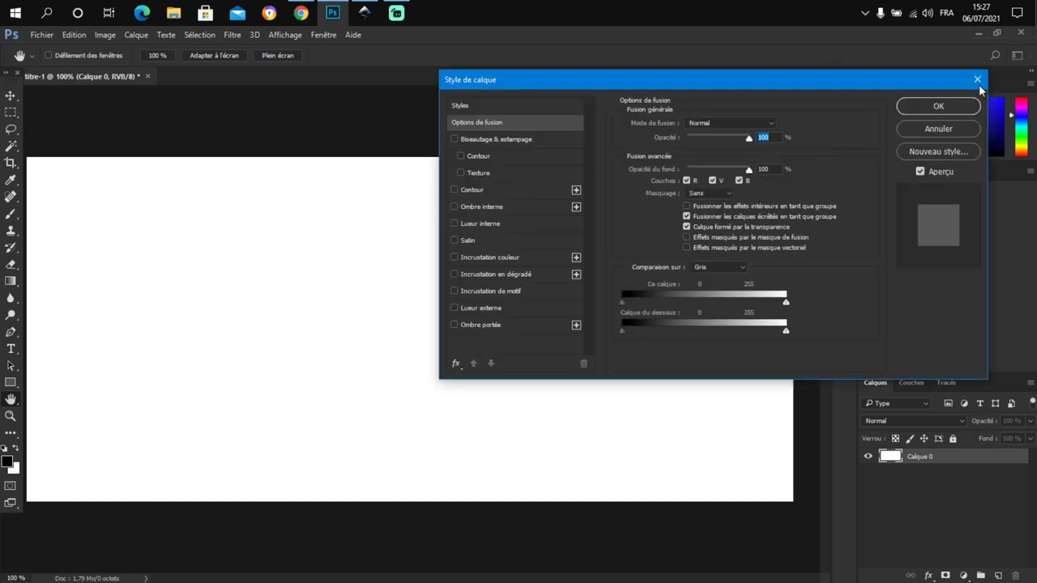
{"action": "left_click", "coordinate": [977, 79]}
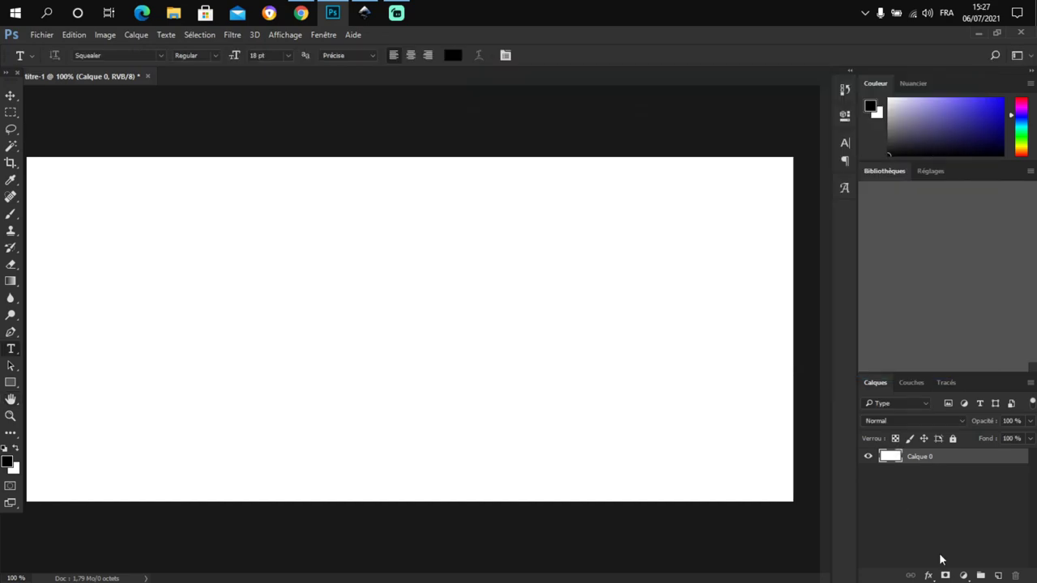
{"action": "left_click", "coordinate": [998, 575]}
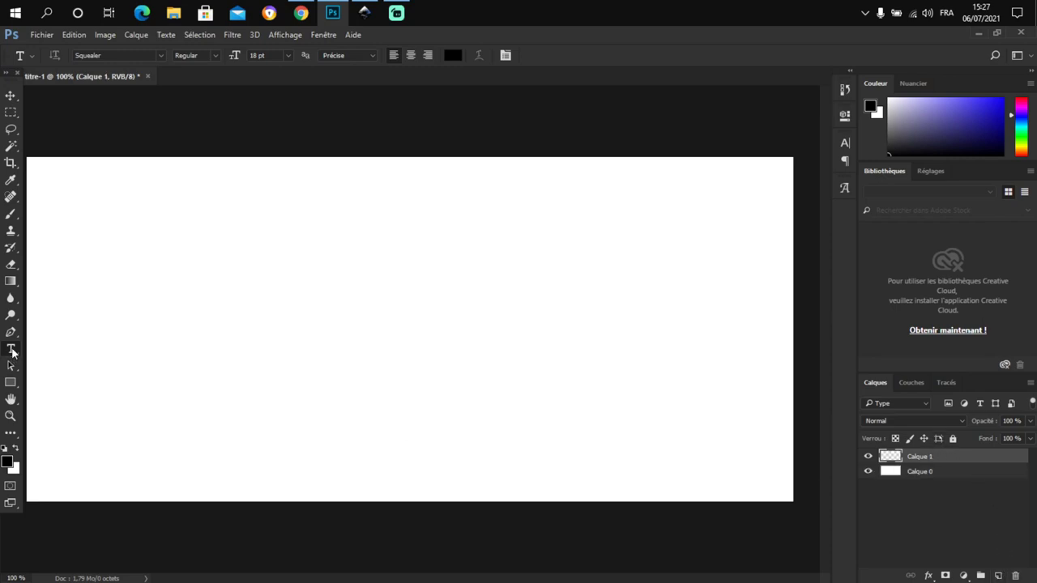
{"action": "left_click", "coordinate": [237, 345]}
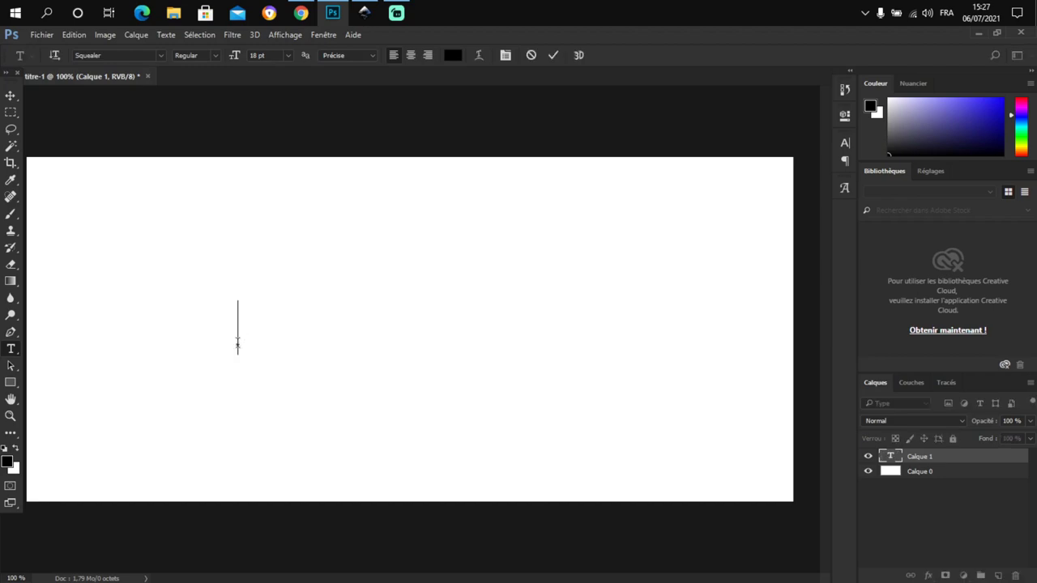
{"action": "type", "text": "Youtube"}
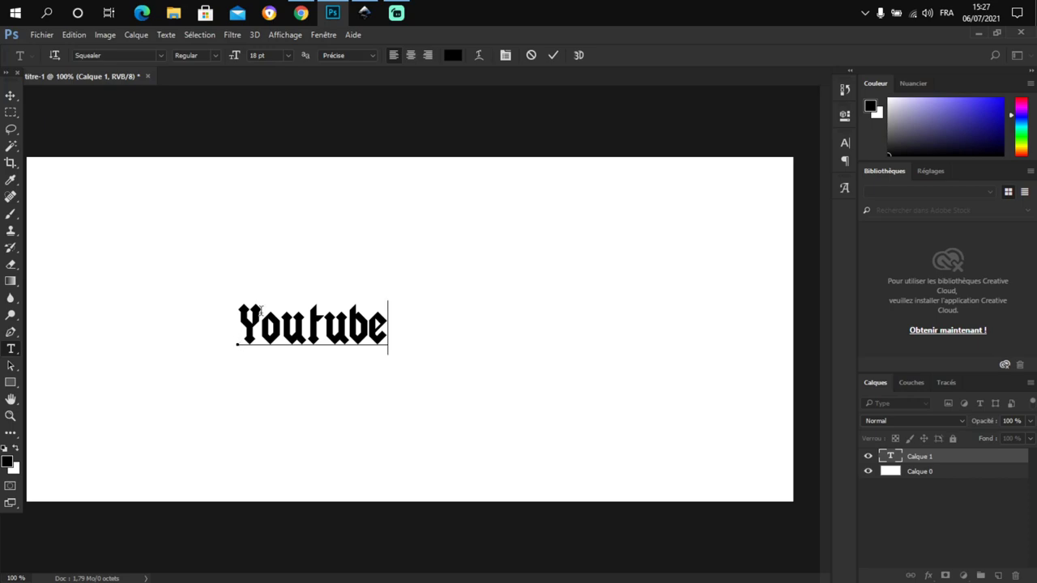
{"action": "left_click", "coordinate": [10, 95]}
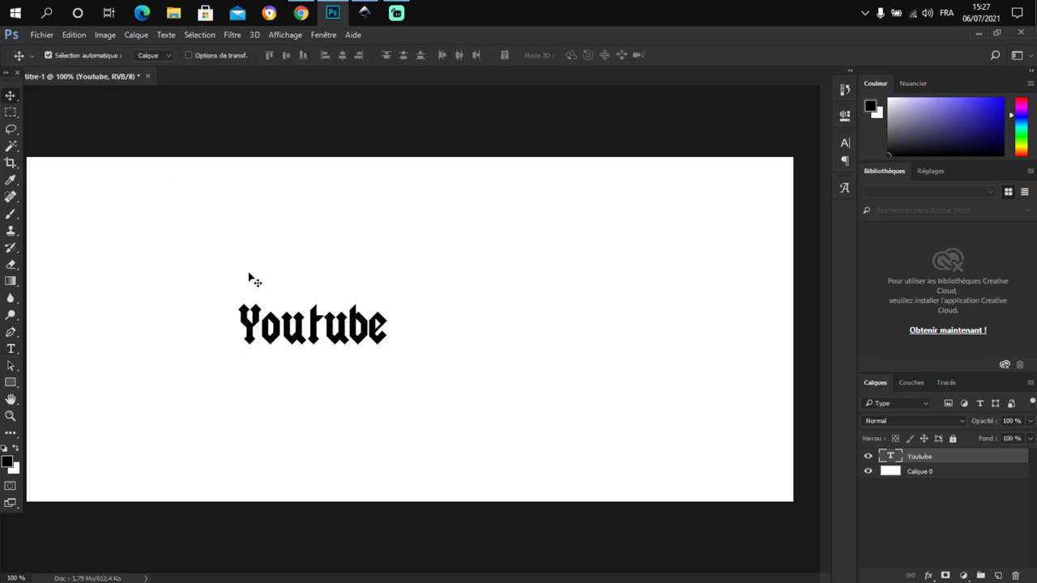
Enlarge the Youtube text to about 349 % width and 264 % height, positioned around the middle of the canvas
{"action": "key", "text": "ctrl"}
{"action": "key", "text": "ctrl+t"}
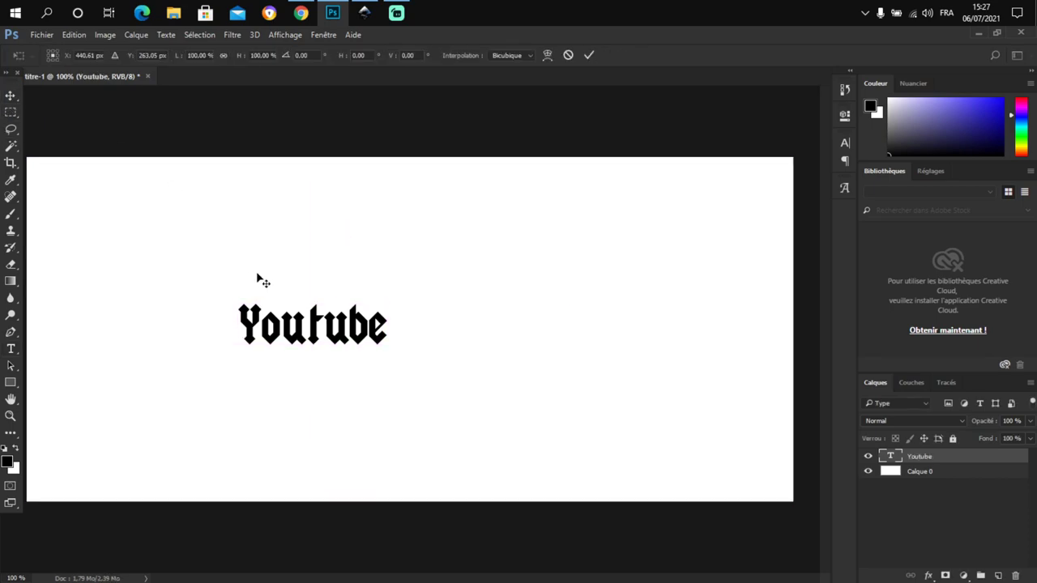
{"action": "left_click_drag", "start_coordinate": [385, 301], "coordinate": [650, 269]}
{"action": "left_click_drag", "start_coordinate": [492, 272], "coordinate": [419, 341]}
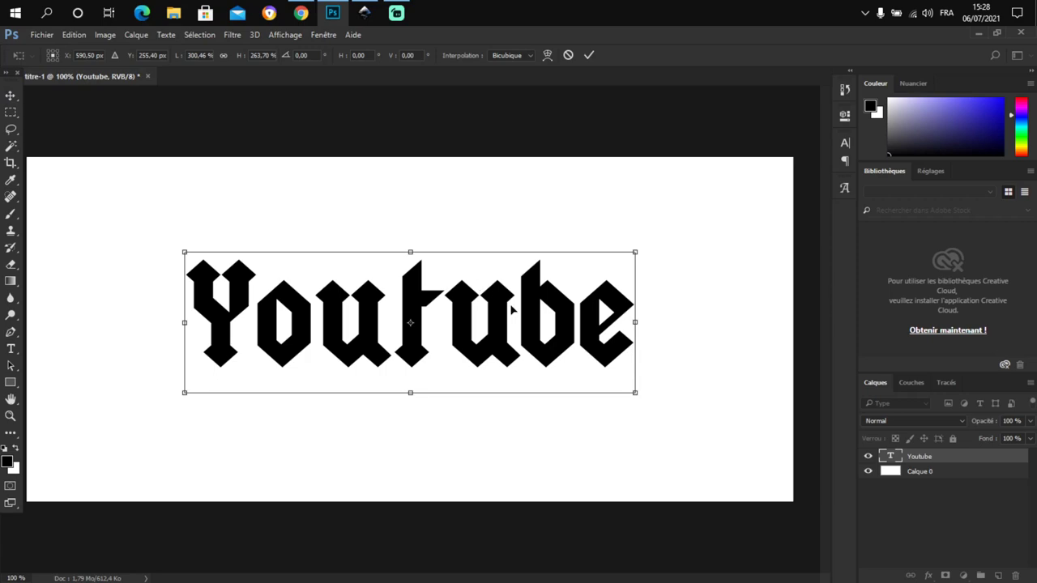
{"action": "left_click_drag", "start_coordinate": [638, 323], "coordinate": [685, 322]}
{"action": "left_click_drag", "start_coordinate": [184, 322], "coordinate": [161, 322]}
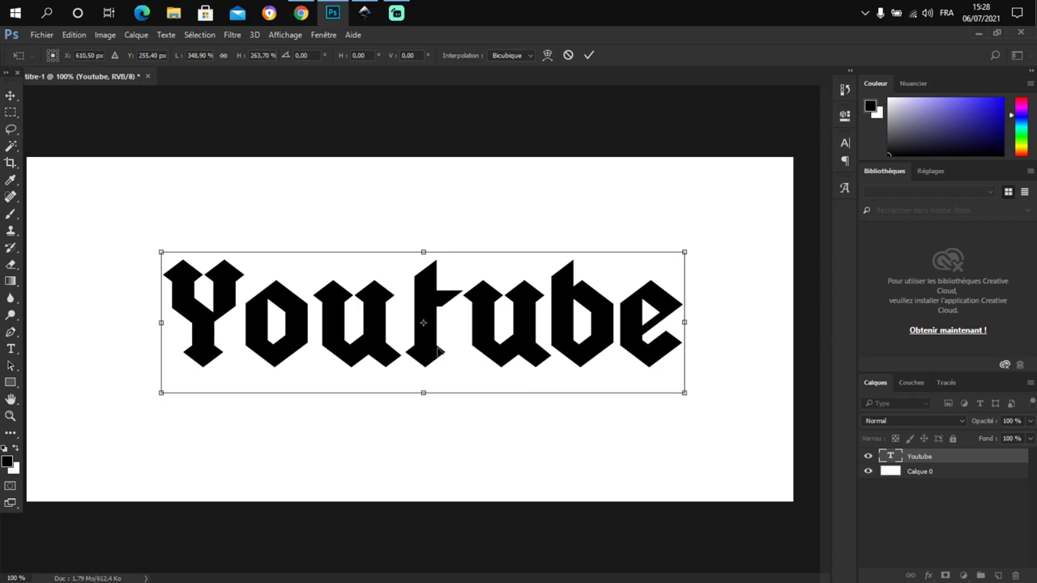
Mirror the Youtube text horizontally and apply the transformation
{"action": "right_click", "coordinate": [380, 327]}
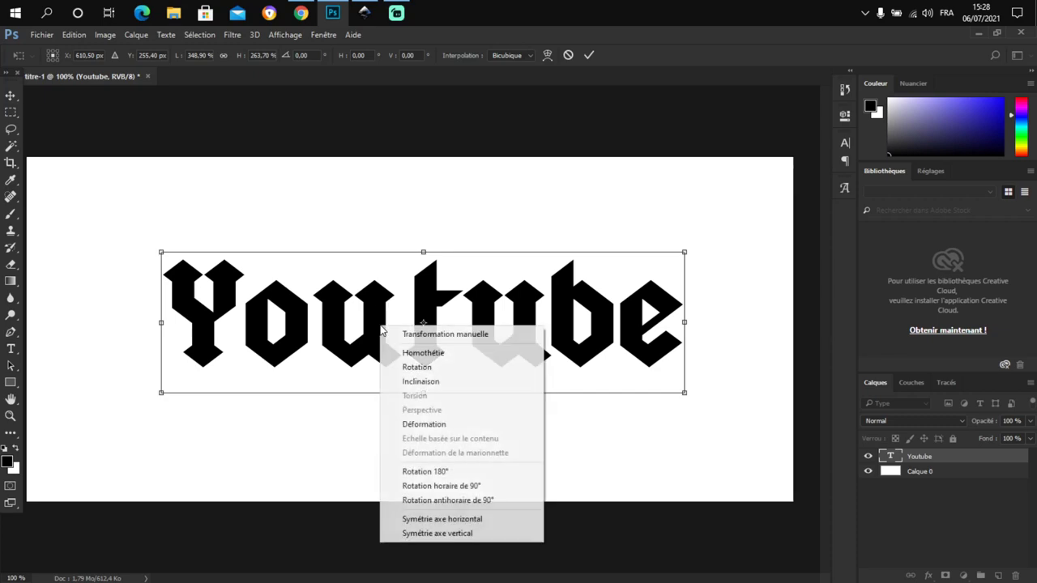
{"action": "left_click", "coordinate": [430, 518]}
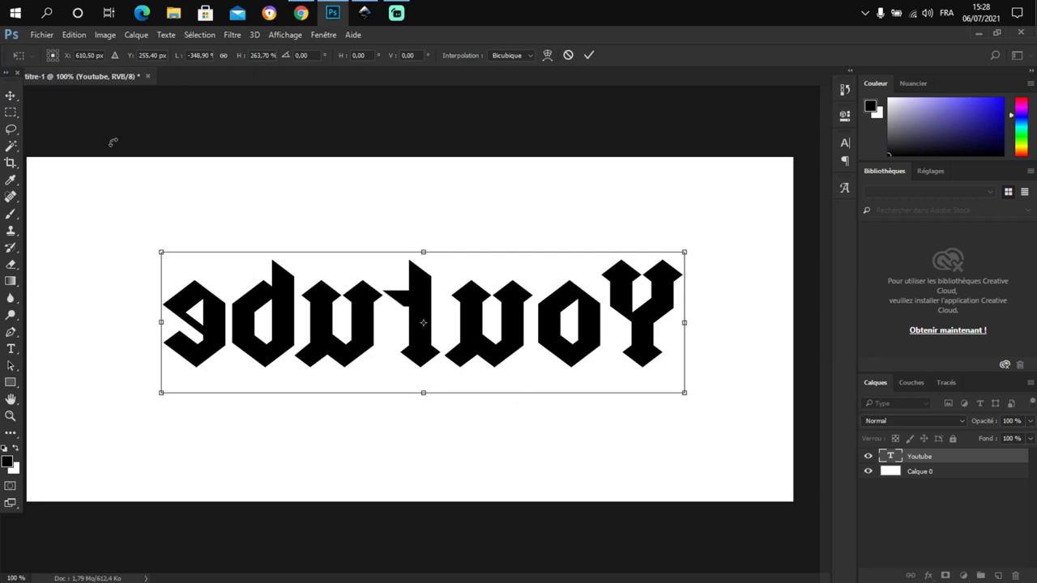
{"action": "left_click", "coordinate": [13, 97]}
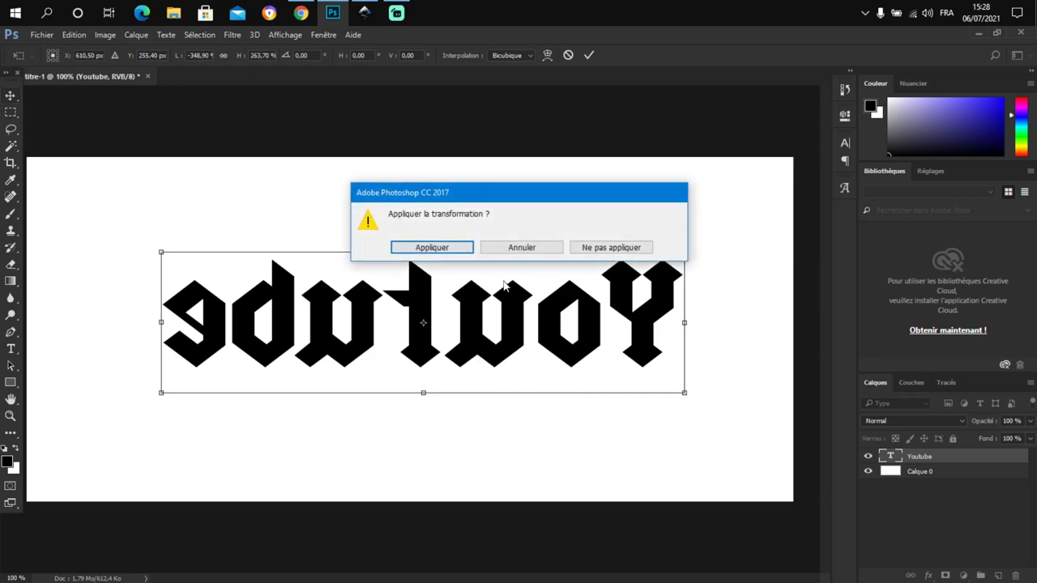
{"action": "left_click", "coordinate": [456, 248]}
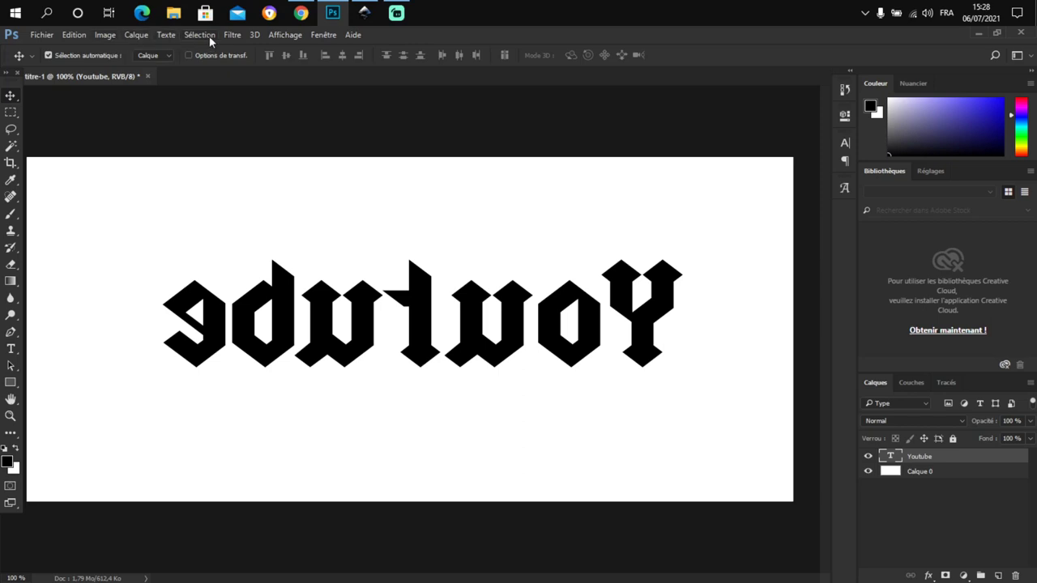
Convert the text to a smart object with the Tracé des contours filter applied, and hide the white Calque 0 layer
{"action": "left_click", "coordinate": [234, 36]}
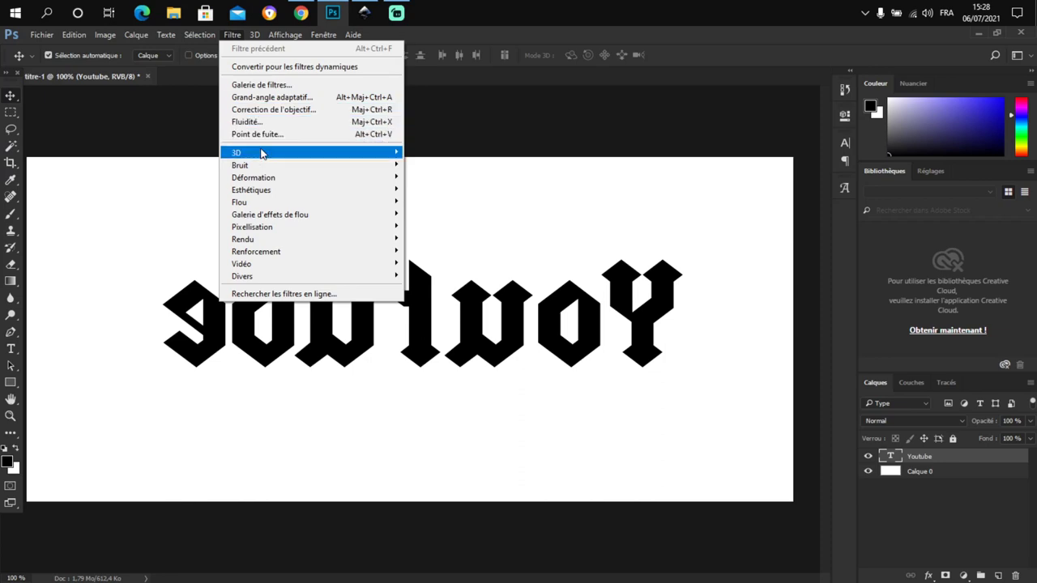
{"action": "mouse_move", "coordinate": [271, 190]}
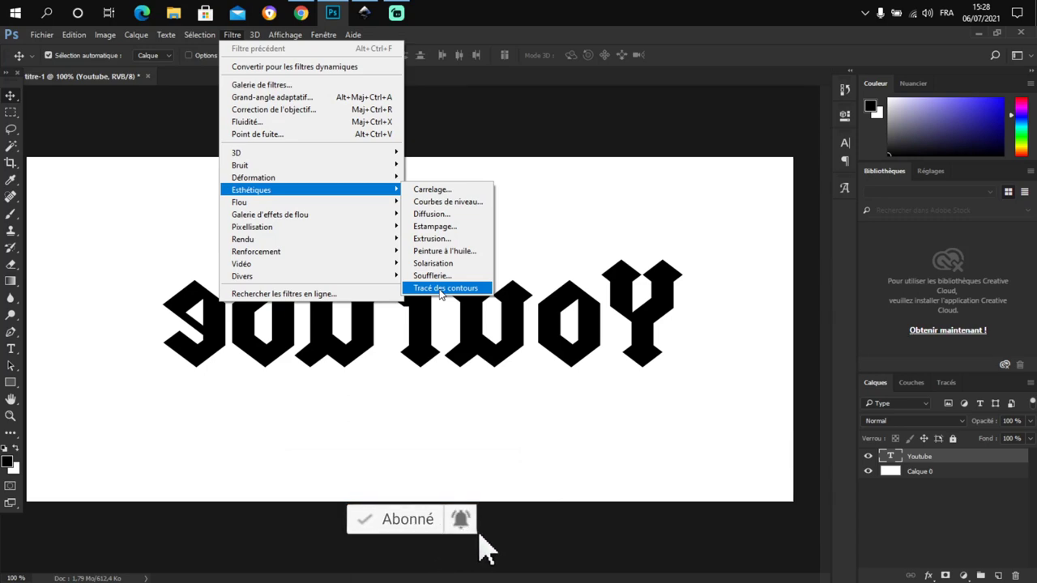
{"action": "left_click", "coordinate": [442, 289]}
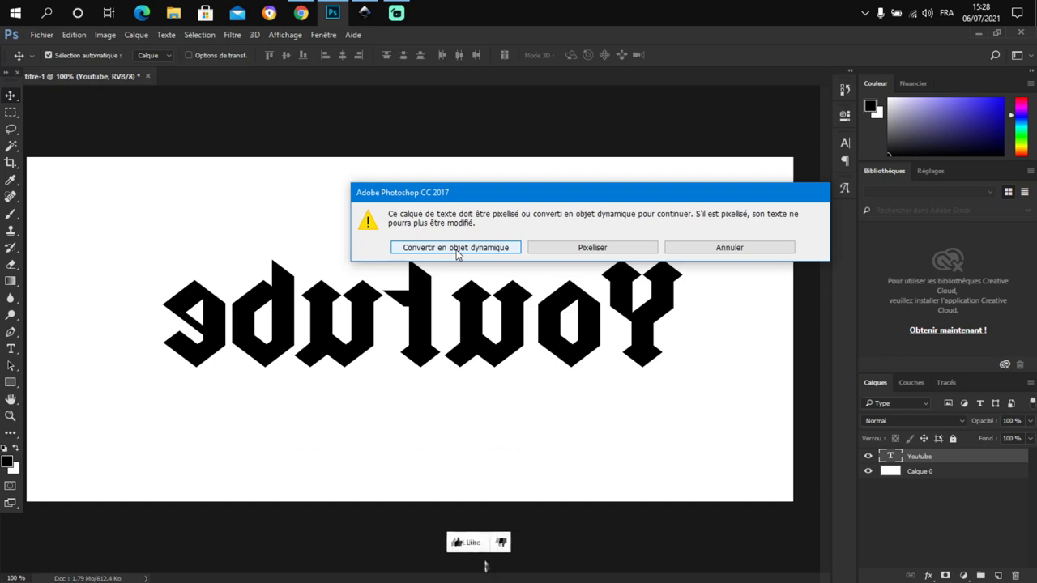
{"action": "left_click", "coordinate": [456, 248]}
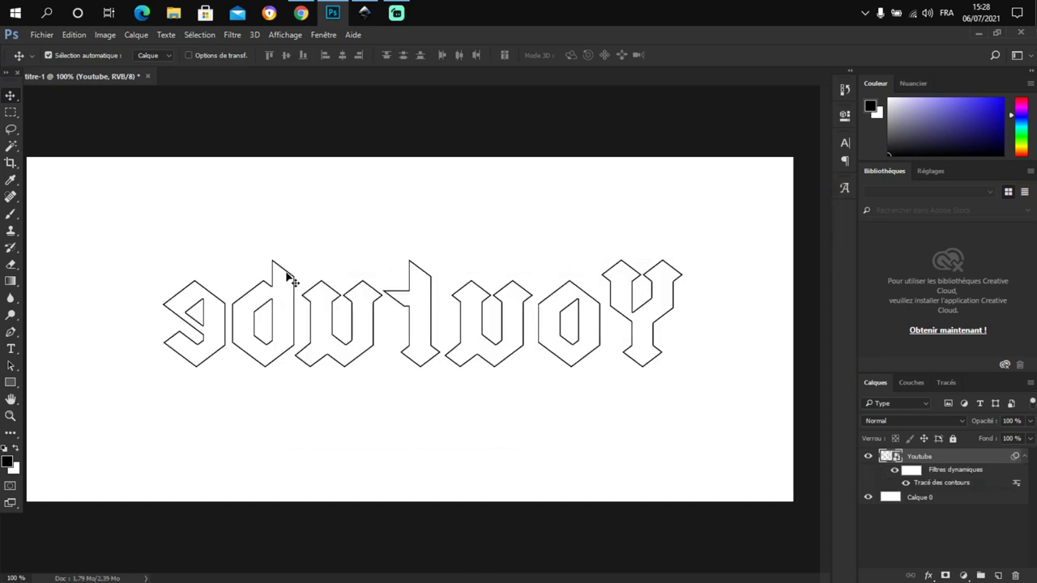
{"action": "left_click", "coordinate": [868, 497]}
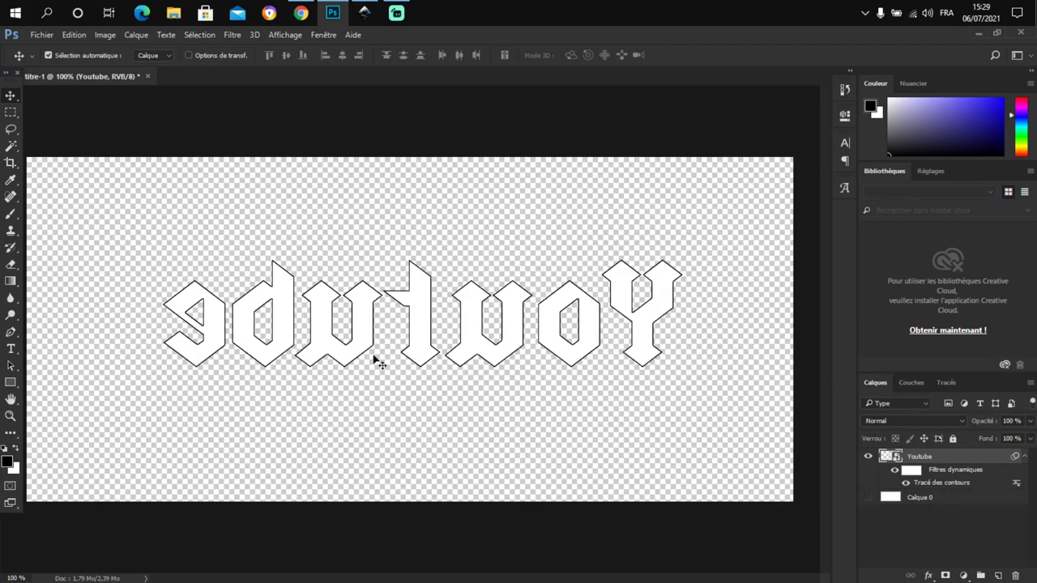
Select the white interiors of all seven outlined letters together with the Magic Wand
{"action": "left_click", "coordinate": [11, 146]}
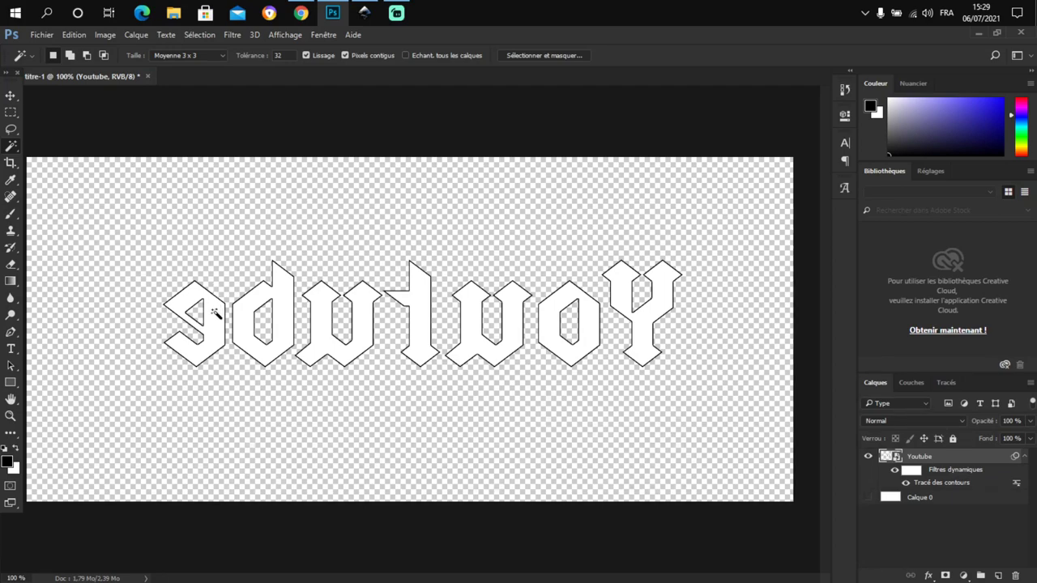
{"action": "left_click", "coordinate": [216, 312]}
{"action": "left_click", "coordinate": [267, 298], "text": "shift"}
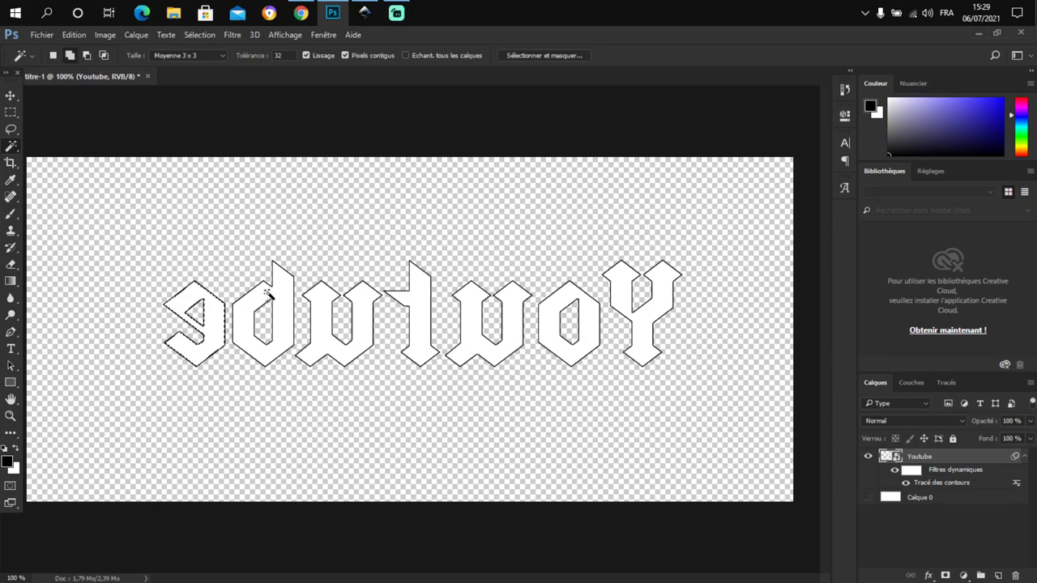
{"action": "left_click", "coordinate": [324, 310], "text": "shift"}
{"action": "left_click", "coordinate": [415, 328], "text": "shift"}
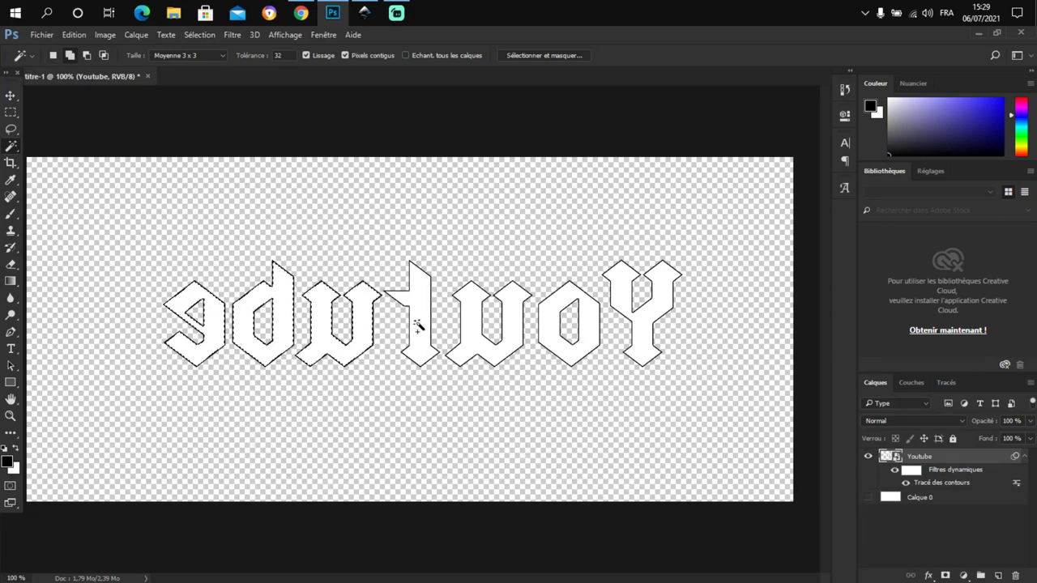
{"action": "left_click", "coordinate": [468, 342], "text": "shift"}
{"action": "left_click", "coordinate": [551, 326], "text": "shift"}
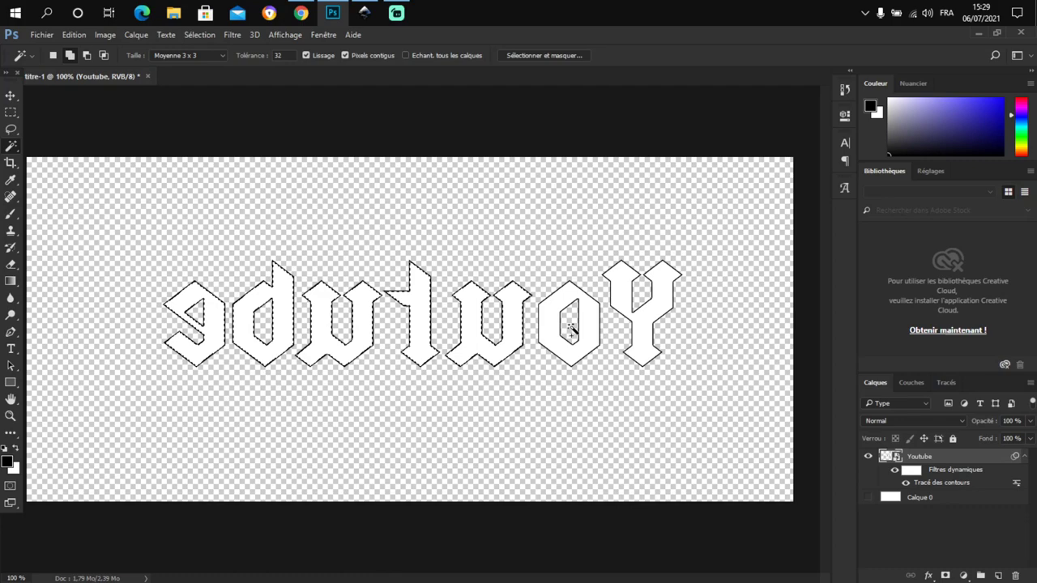
{"action": "left_click", "coordinate": [624, 295], "text": "shift"}
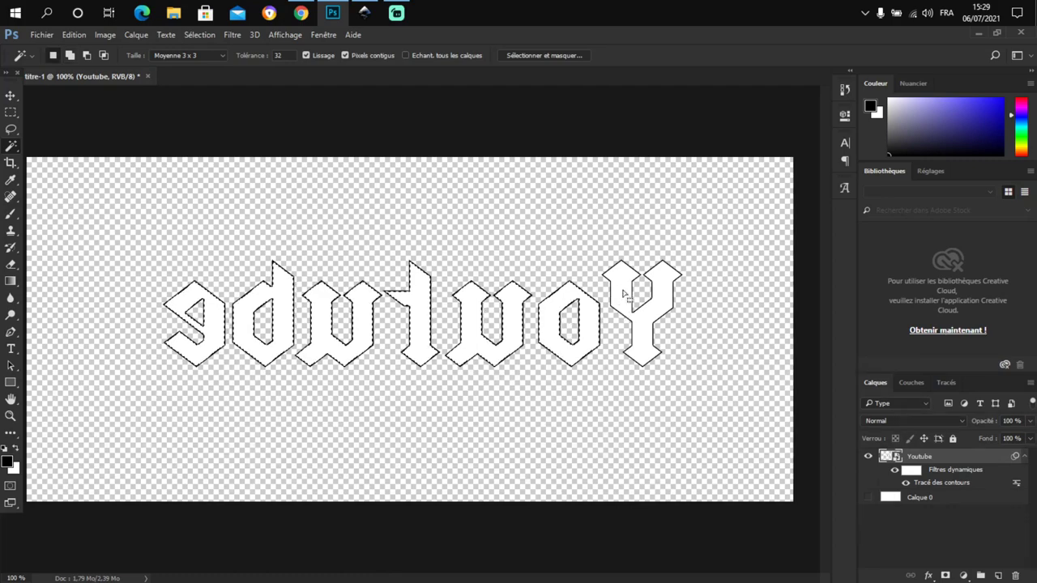
Rasterize the Youtube smart object, erase the white fill inside the selected letters, and clear the selection
{"action": "left_click", "coordinate": [10, 264]}
{"action": "left_click", "coordinate": [155, 253]}
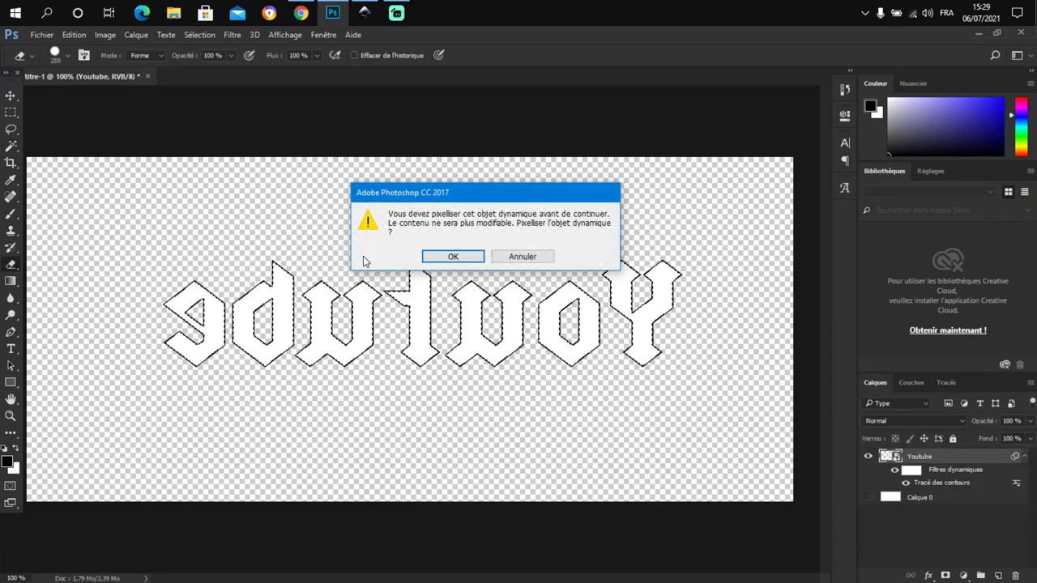
{"action": "left_click", "coordinate": [453, 256]}
{"action": "mouse_move", "coordinate": [324, 293]}
{"action": "left_mouse_down"}
{"action": "mouse_move", "coordinate": [127, 300]}
{"action": "mouse_move", "coordinate": [370, 296]}
{"action": "mouse_move", "coordinate": [723, 332]}
{"action": "left_mouse_up"}
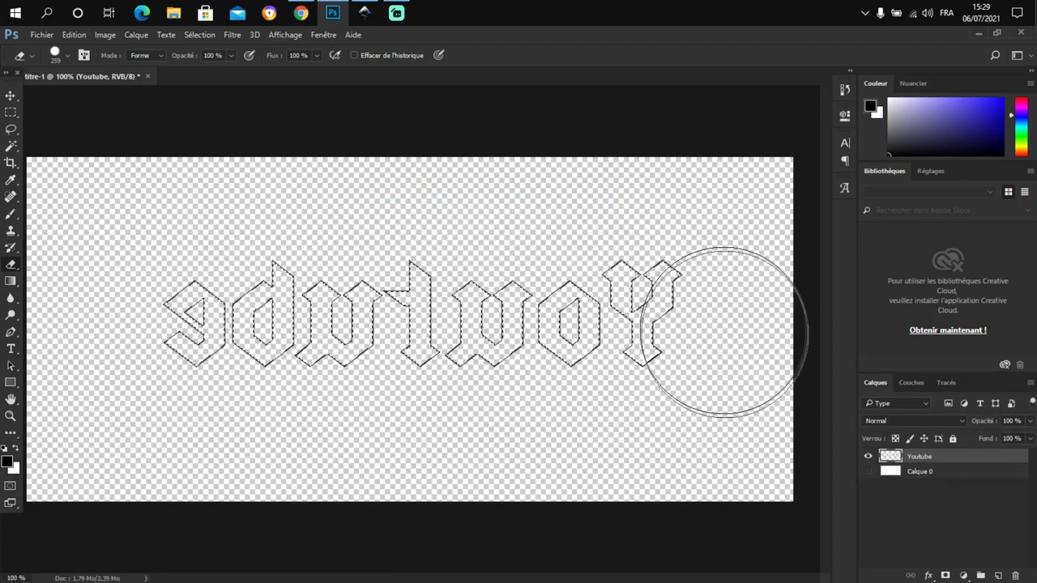
{"action": "left_click", "coordinate": [10, 96]}
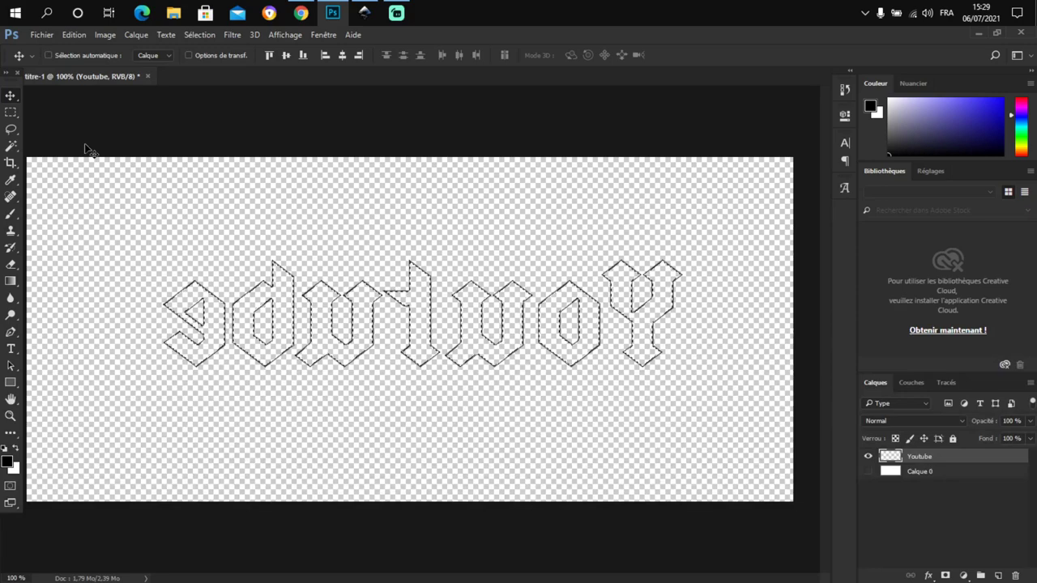
{"action": "key", "text": "ctrl+d"}
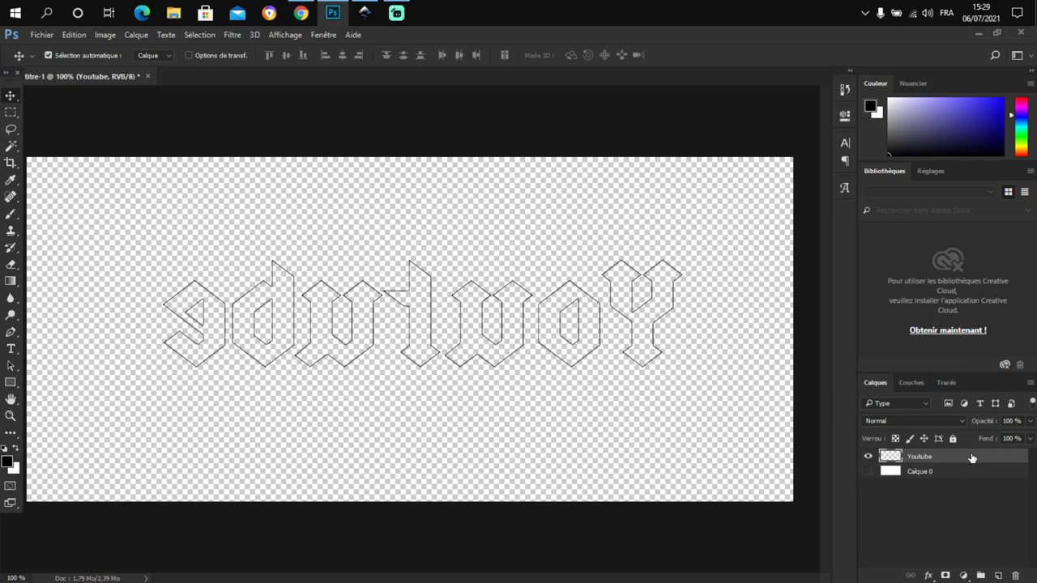
Add a 2 px black outside stroke (Contour) to the Youtube layer and move the lettering up on the canvas
{"action": "double_click", "coordinate": [1014, 458]}
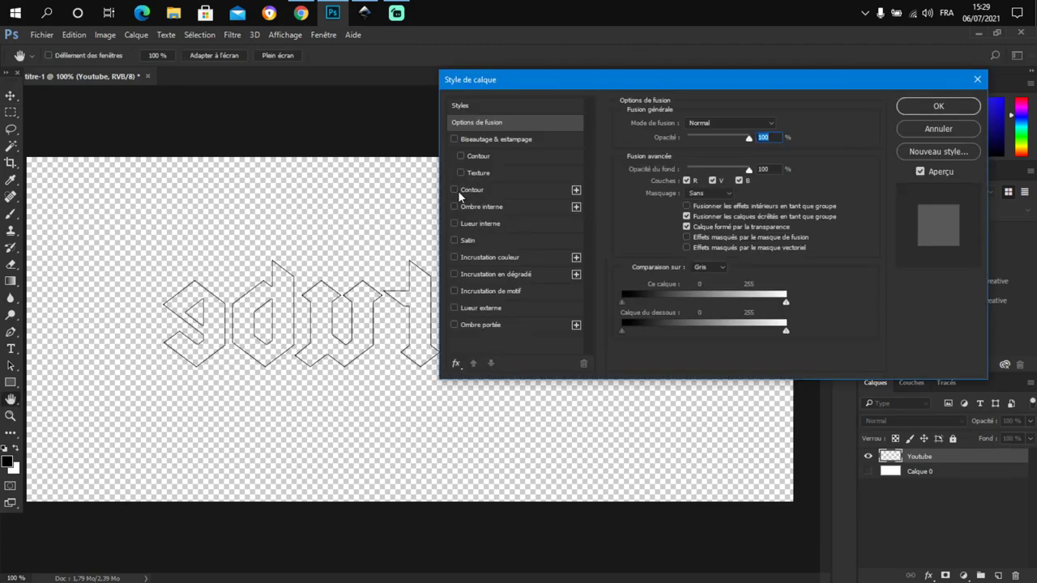
{"action": "left_click", "coordinate": [469, 191]}
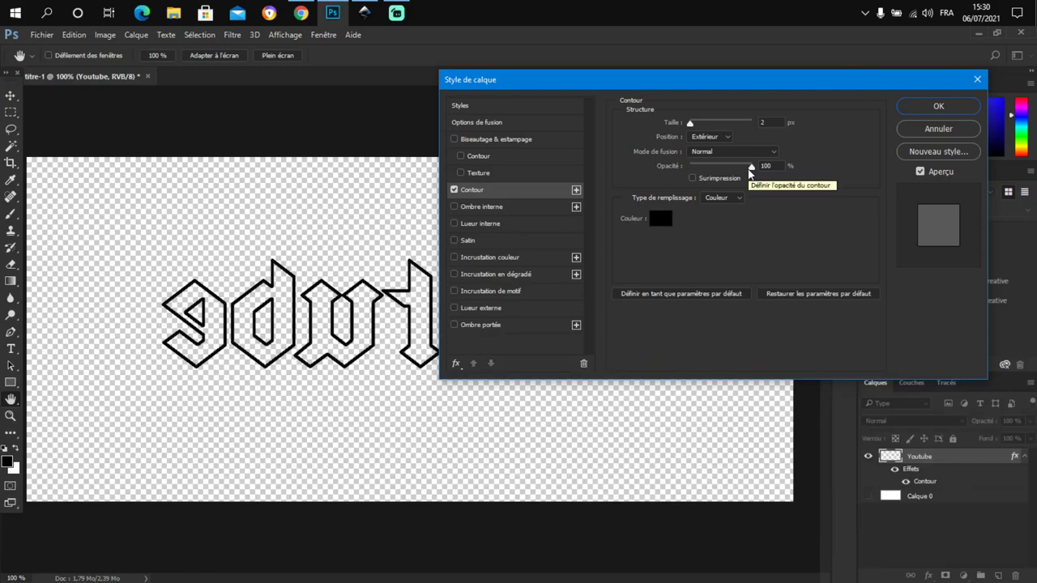
{"action": "left_click", "coordinate": [938, 108]}
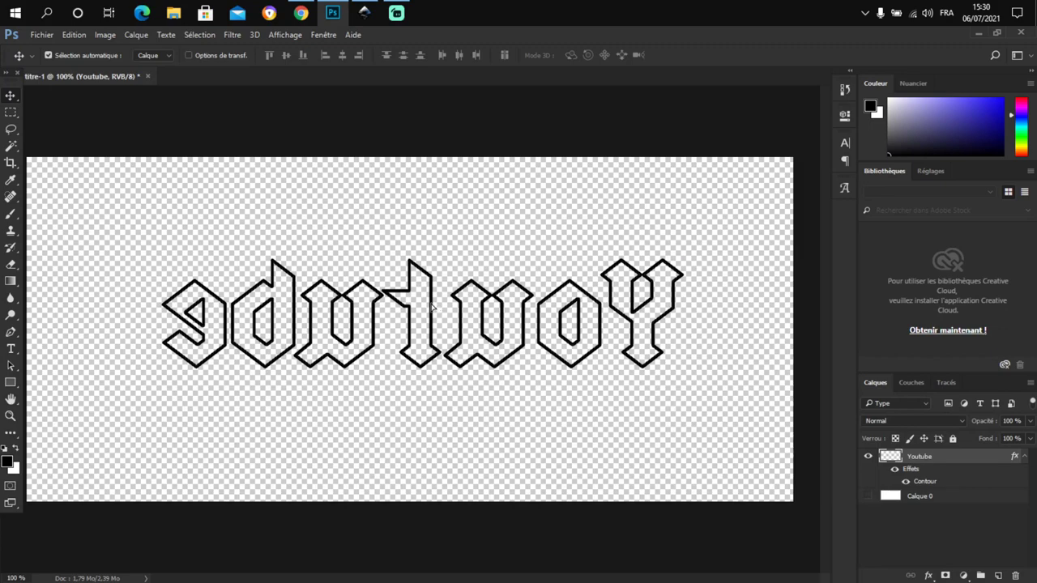
{"action": "left_click_drag", "start_coordinate": [438, 315], "coordinate": [431, 263]}
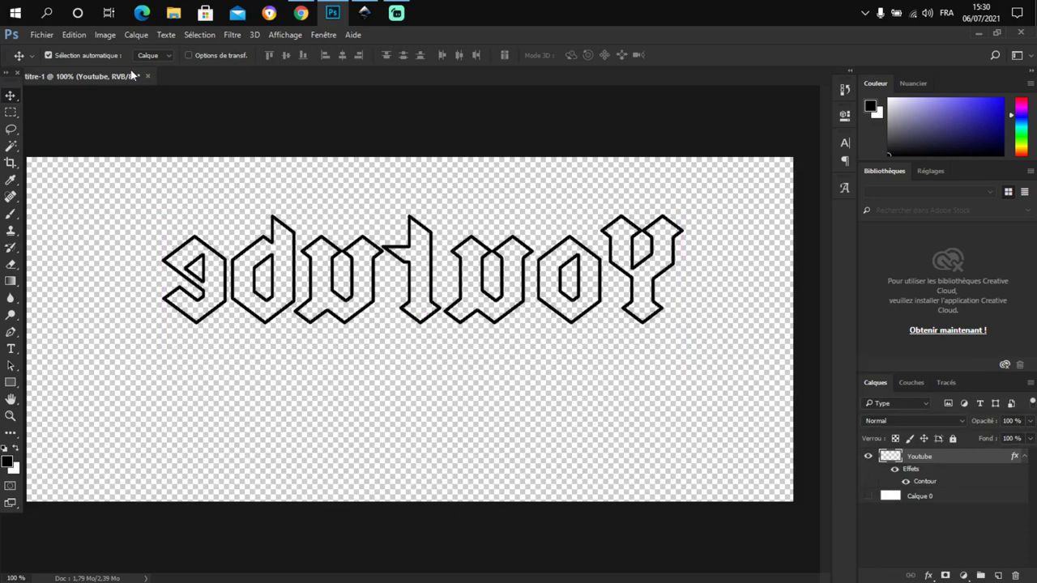
Import and embed the "unnamed" YouTube logo image from the Bureau folder, apply its placement, and move it below the lettering
{"action": "left_click", "coordinate": [42, 36]}
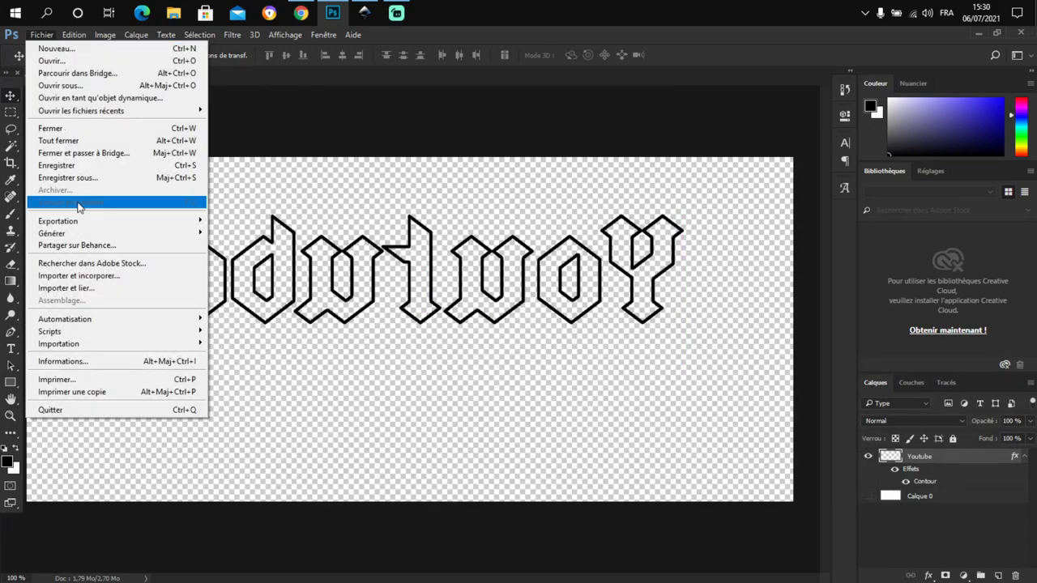
{"action": "left_click", "coordinate": [88, 276]}
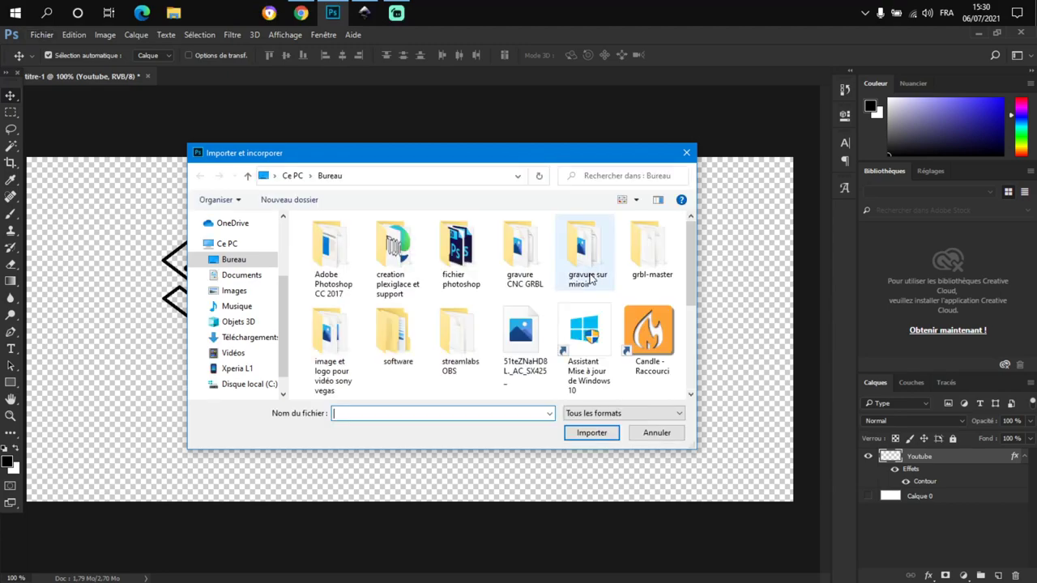
{"action": "scroll", "coordinate": [566, 268], "scroll_direction": "down", "scroll_amount": 5}
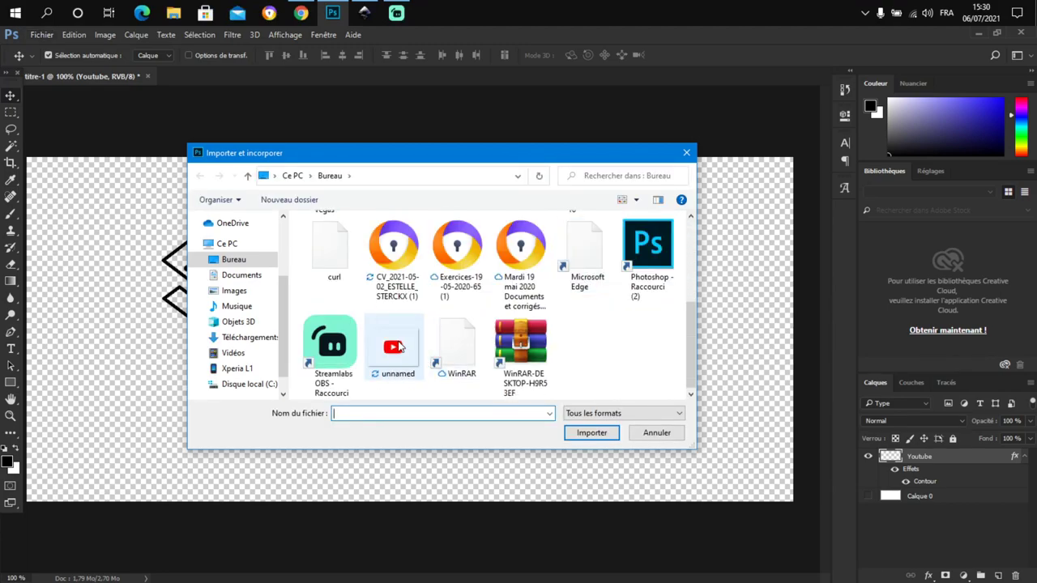
{"action": "left_click", "coordinate": [391, 348]}
{"action": "left_click", "coordinate": [591, 433]}
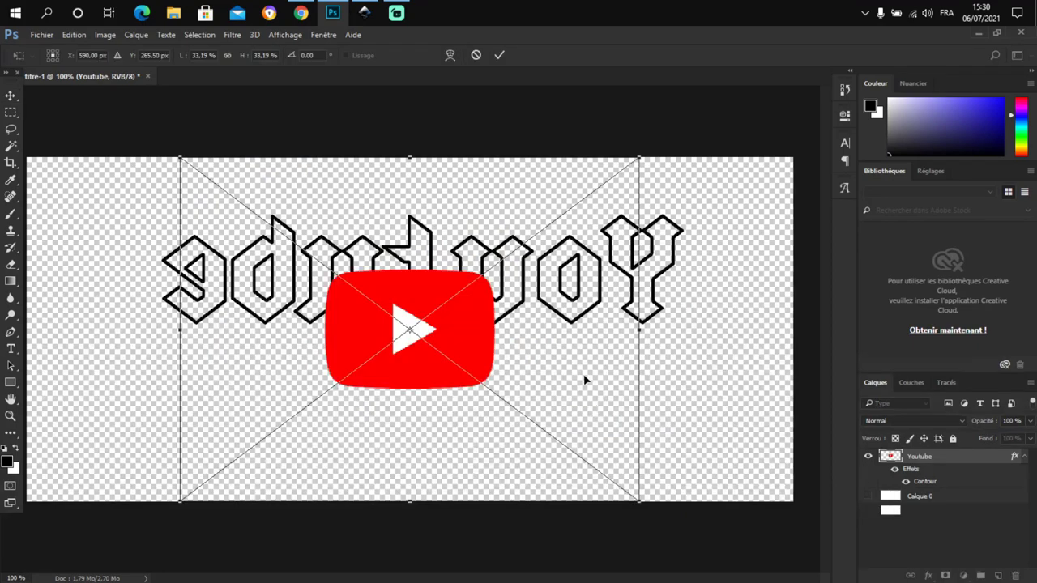
{"action": "left_click", "coordinate": [10, 103]}
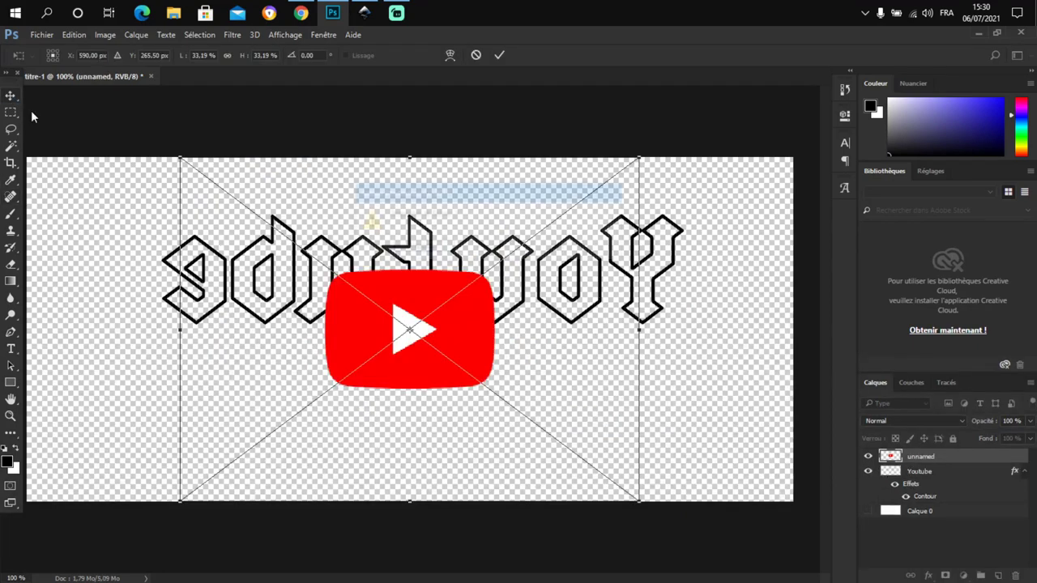
{"action": "left_click", "coordinate": [421, 247]}
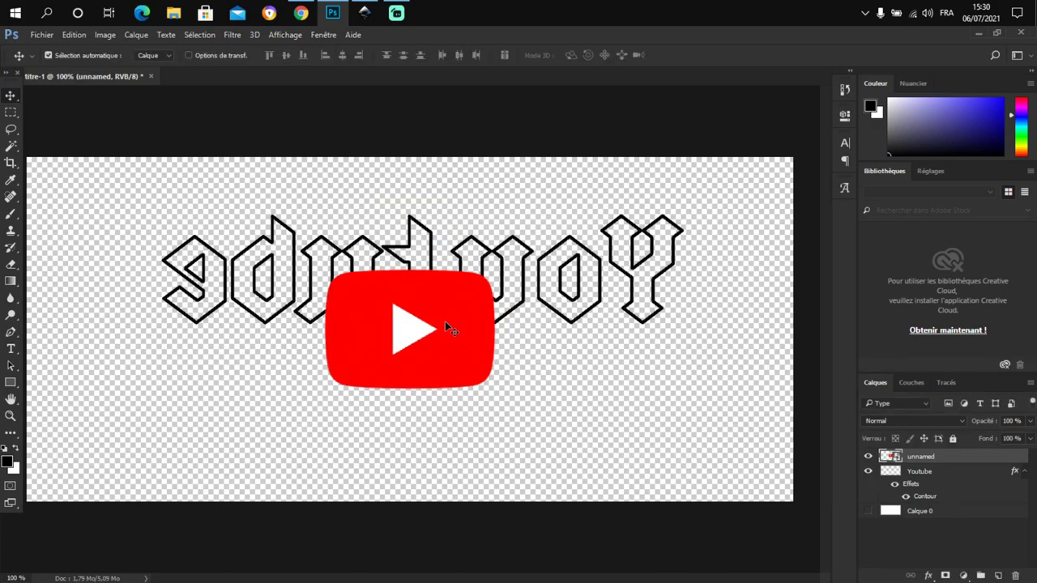
{"action": "left_click_drag", "start_coordinate": [453, 343], "coordinate": [466, 410]}
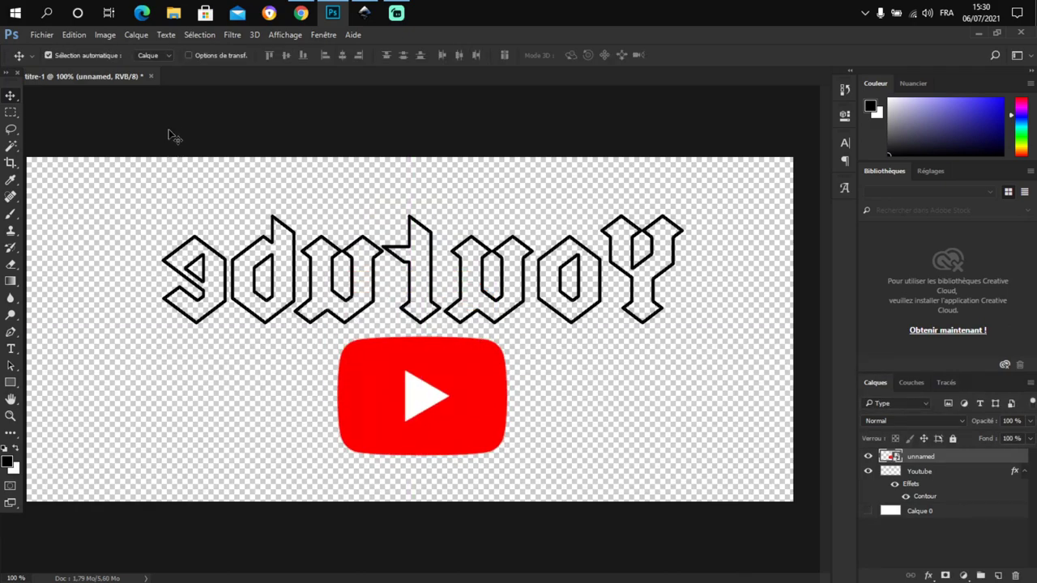
Apply the Esthétiques filter Tracé des contours to the YouTube logo layer
{"action": "left_click", "coordinate": [233, 35]}
{"action": "mouse_move", "coordinate": [277, 196]}
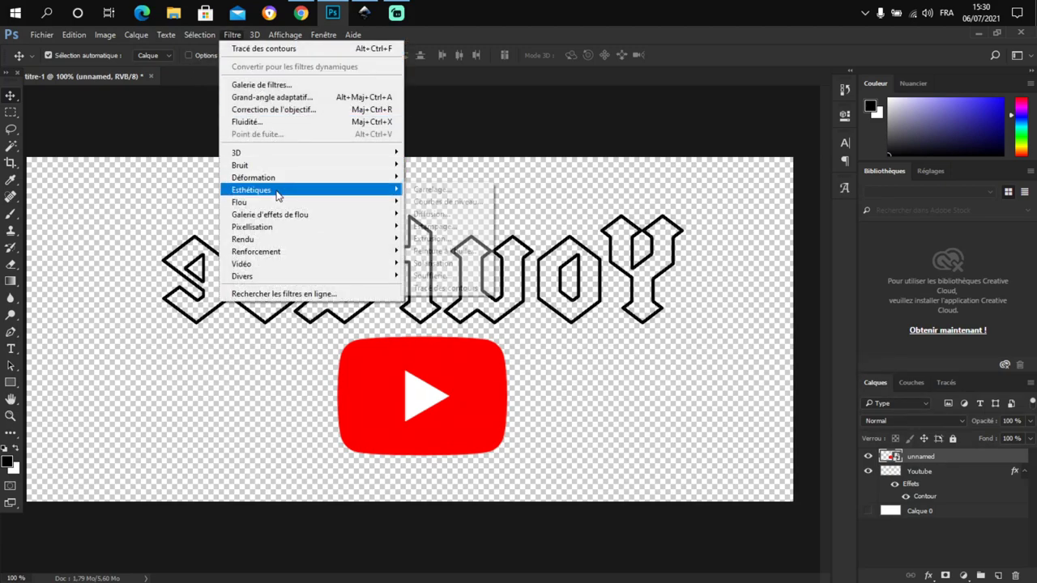
{"action": "mouse_move", "coordinate": [357, 190]}
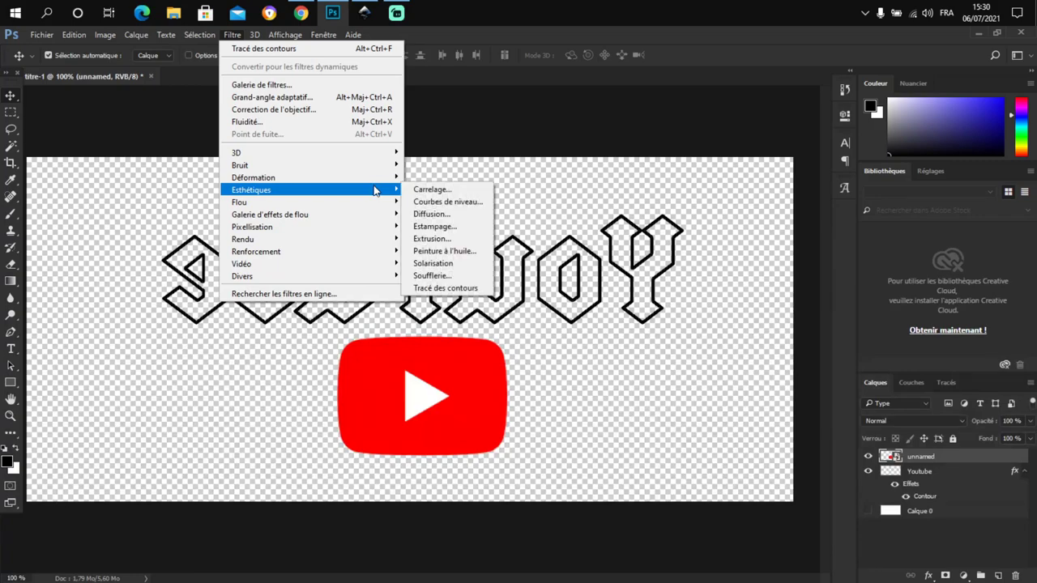
{"action": "left_click", "coordinate": [464, 290]}
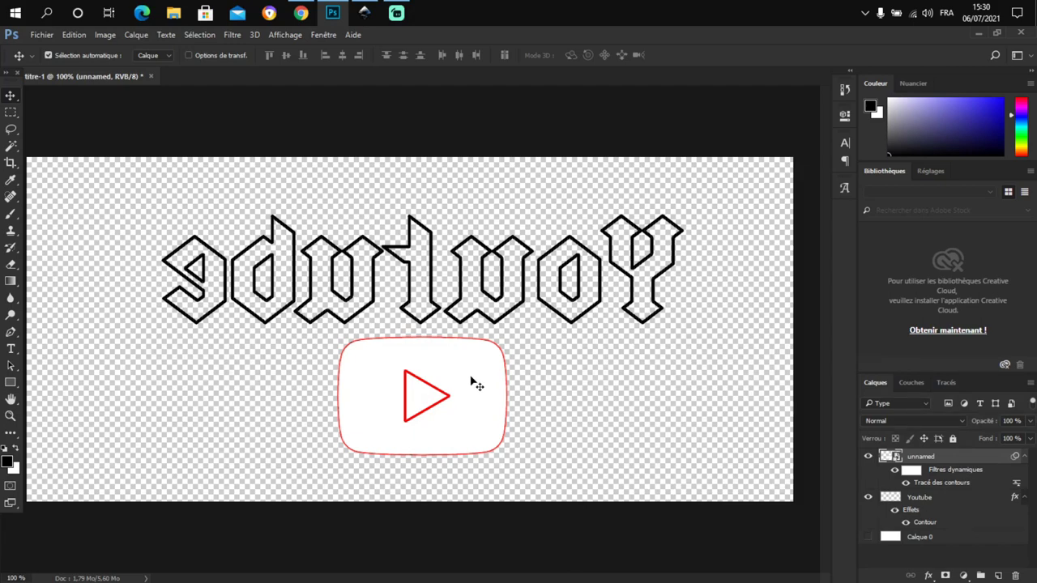
Select the logo's white interior and the inside of its play triangle together with the Magic Wand
{"action": "left_click", "coordinate": [12, 147]}
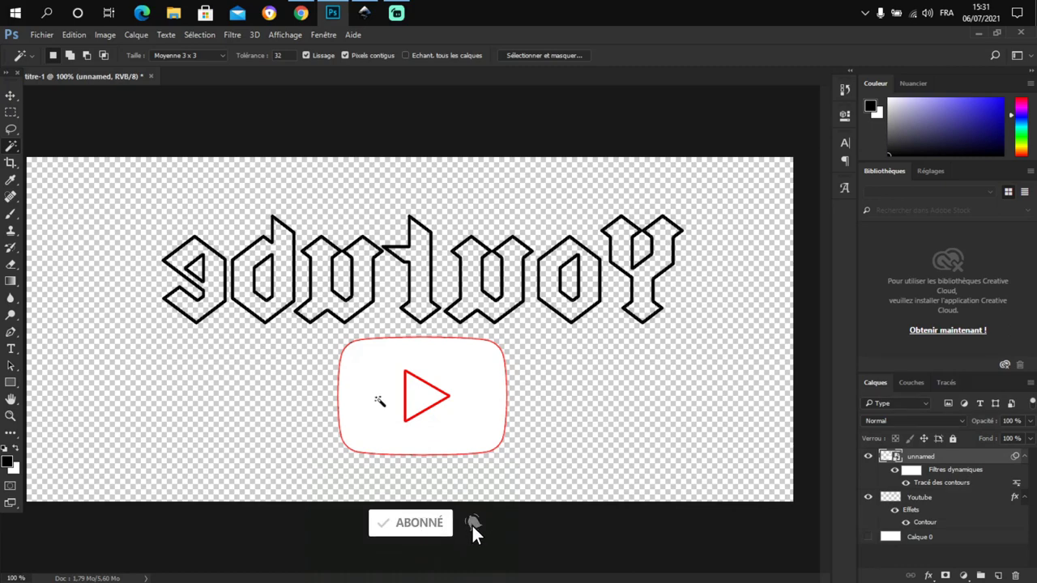
{"action": "left_click", "coordinate": [380, 401]}
{"action": "left_click", "coordinate": [417, 394], "text": "shift"}
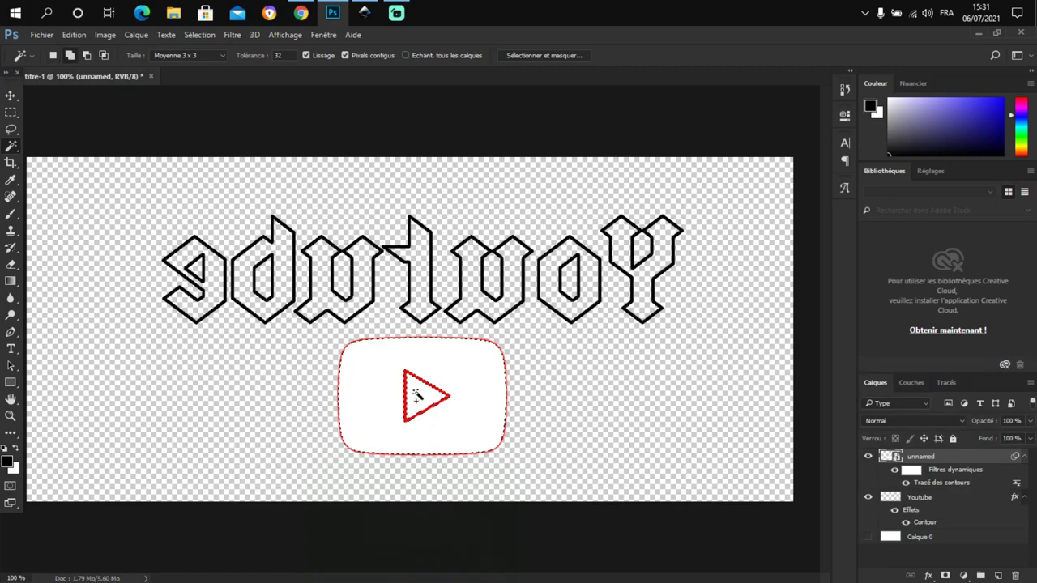
Rasterize the logo smart object, erase the white fill inside the selected areas, and clear the selection
{"action": "left_click", "coordinate": [10, 264]}
{"action": "left_click", "coordinate": [373, 362]}
{"action": "left_click", "coordinate": [429, 257]}
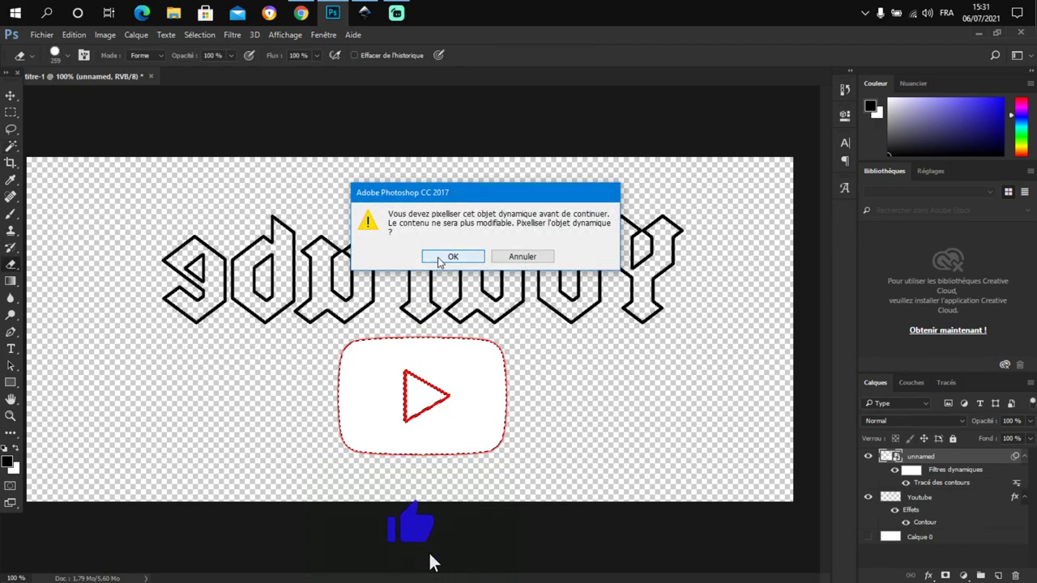
{"action": "mouse_move", "coordinate": [301, 394]}
{"action": "left_mouse_down"}
{"action": "mouse_move", "coordinate": [486, 381]}
{"action": "mouse_move", "coordinate": [481, 413]}
{"action": "left_mouse_up"}
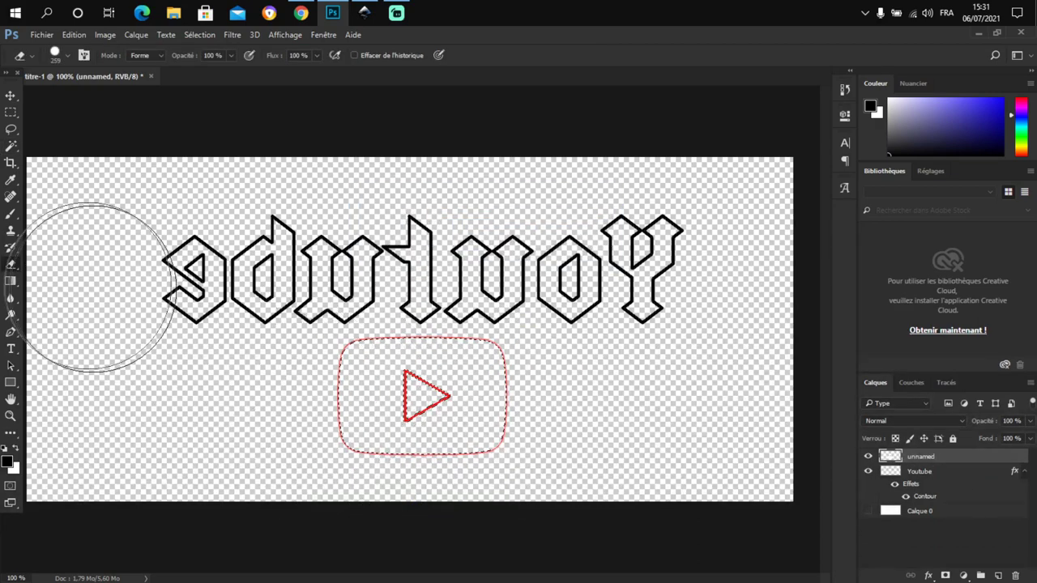
{"action": "left_click", "coordinate": [11, 95]}
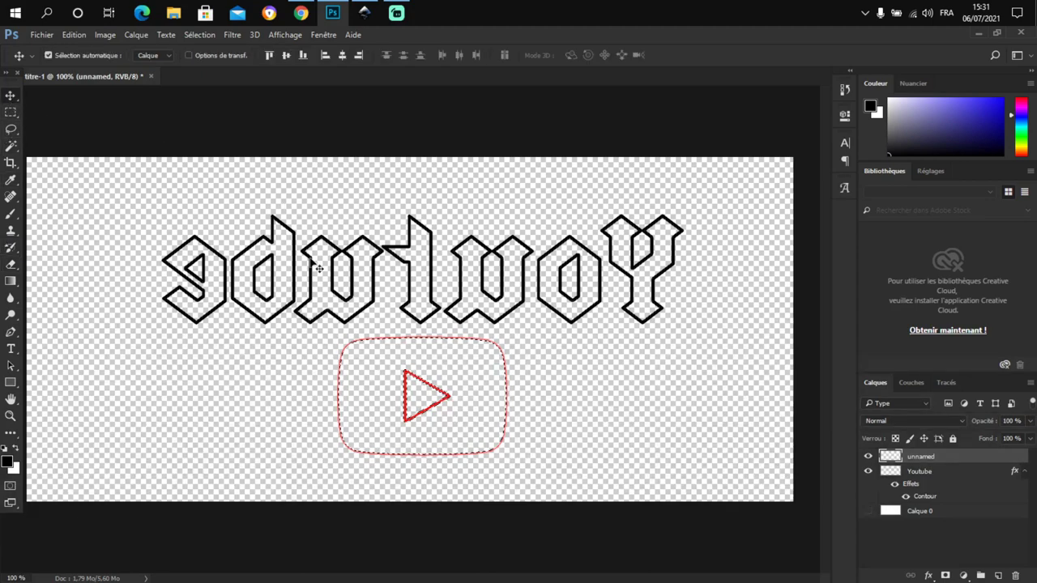
{"action": "key", "text": "ctrl+d"}
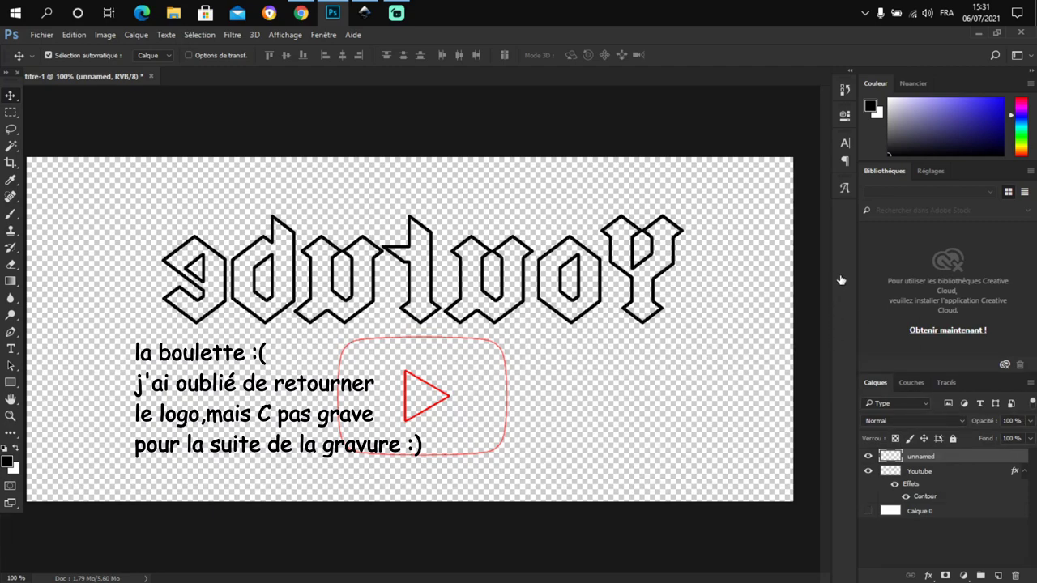
Give the logo layer a black colour overlay (Incrustation couleur) and a 1 px black outside stroke (Contour)
{"action": "key", "text": "h"}
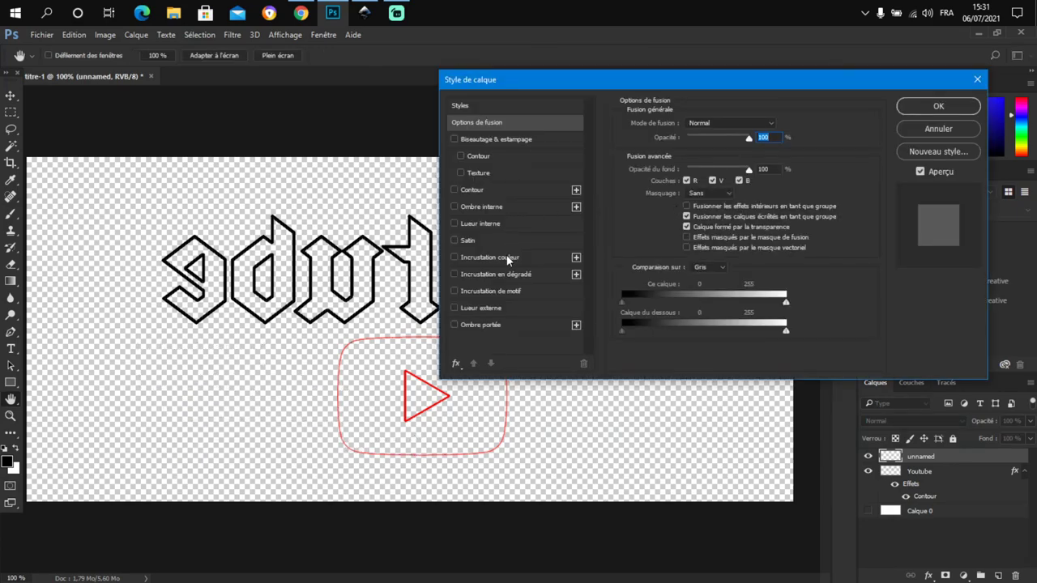
{"action": "left_click", "coordinate": [505, 257]}
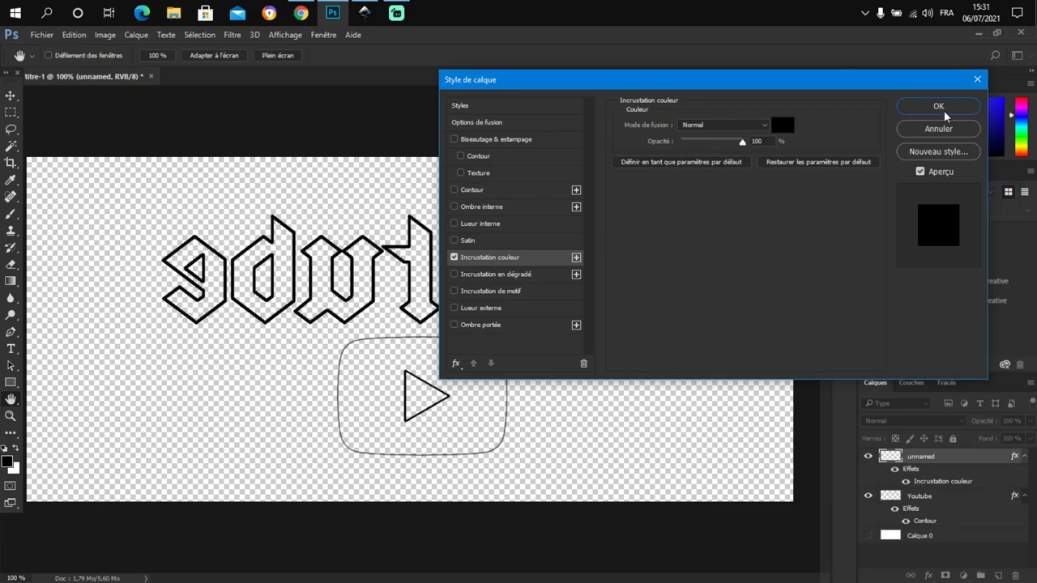
{"action": "left_click", "coordinate": [475, 190]}
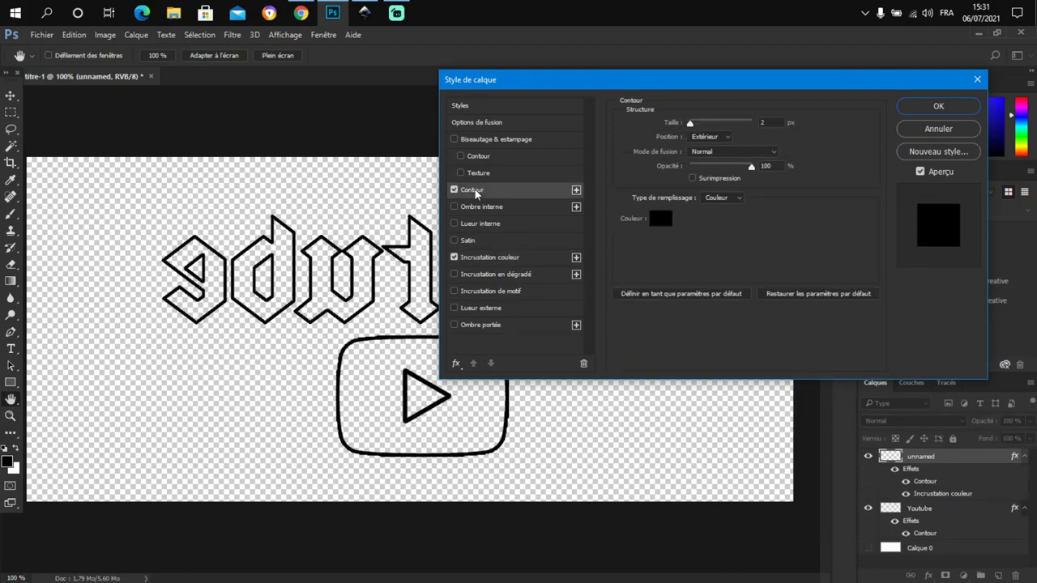
{"action": "left_click", "coordinate": [769, 123]}
{"action": "type", "text": "1"}
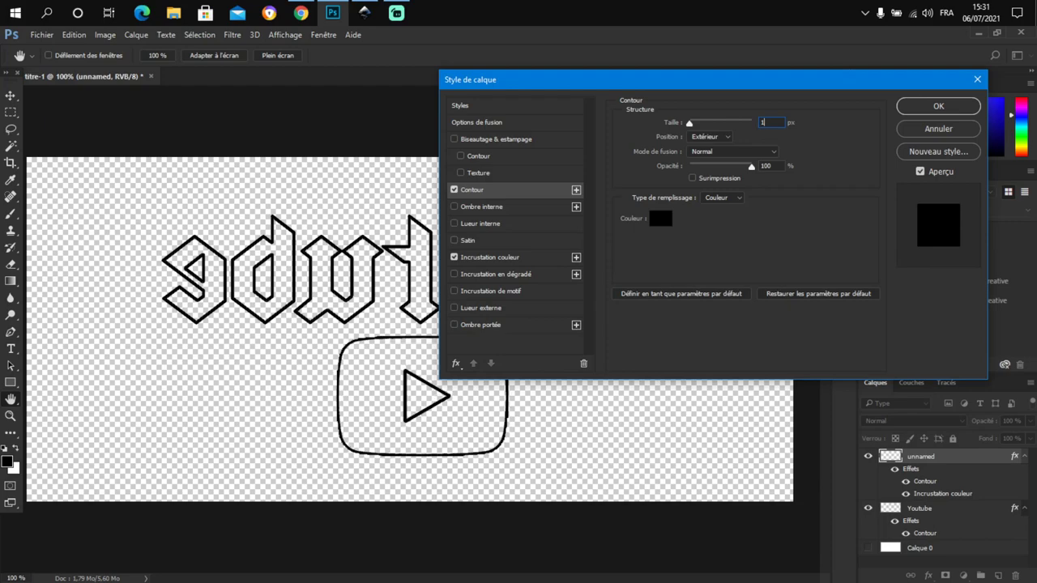
{"action": "left_click", "coordinate": [953, 108]}
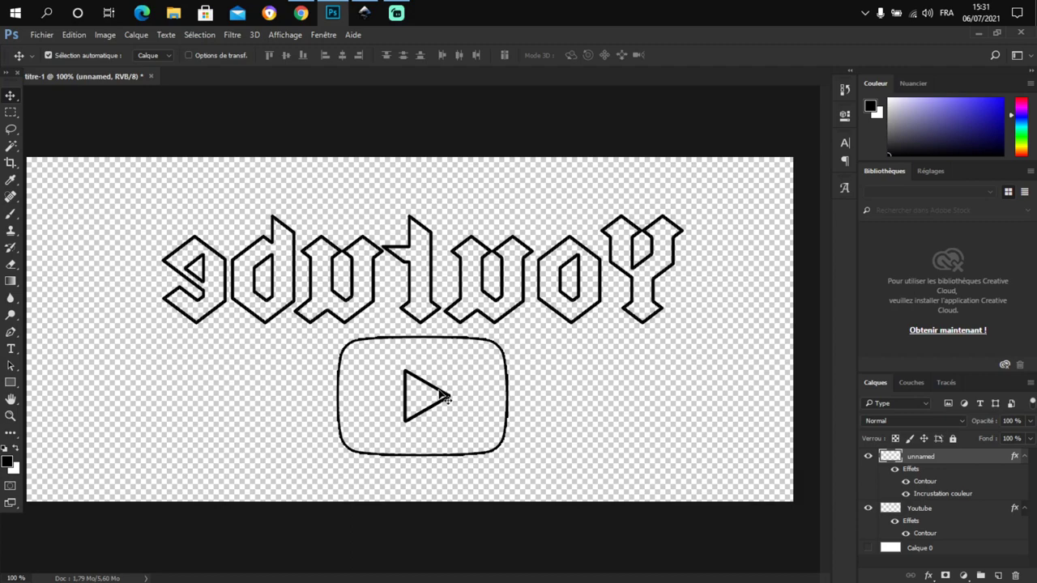
Scale the logo down to about 69 % and position it centrally beneath the lettering
{"action": "key", "text": "ctrl+t"}
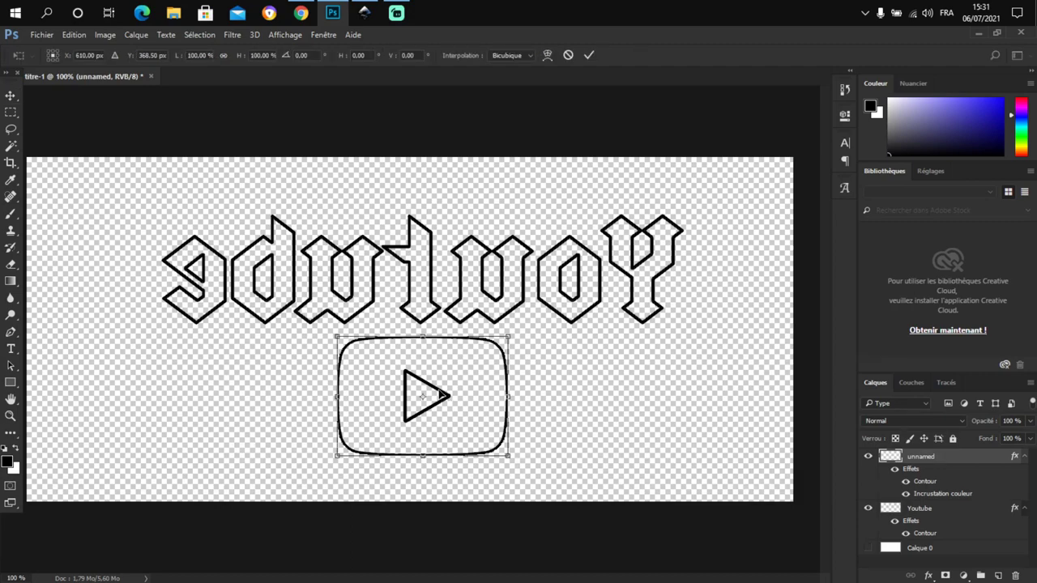
{"action": "left_click_drag", "start_coordinate": [510, 335], "coordinate": [451, 372]}
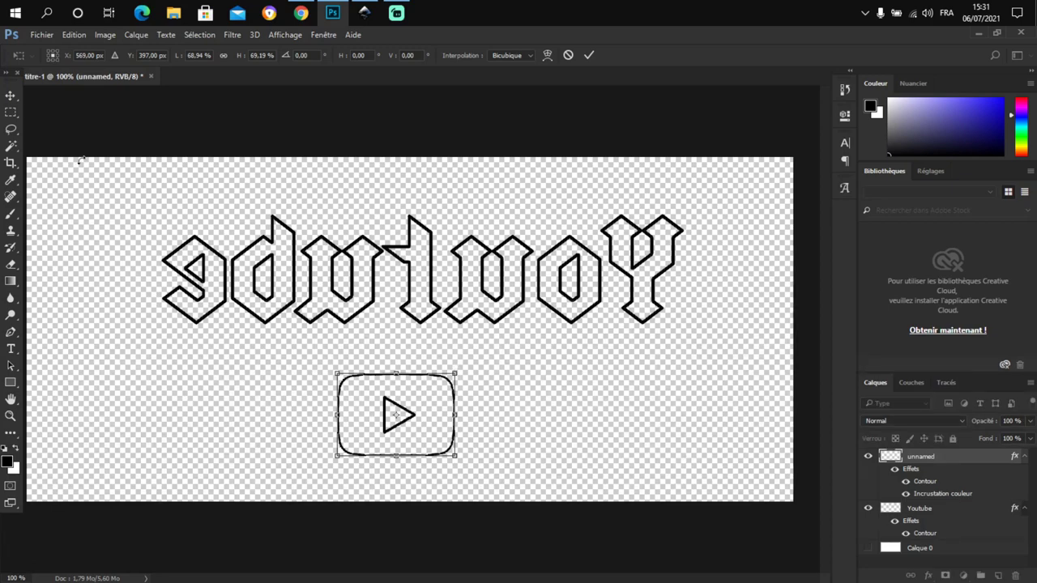
{"action": "left_click", "coordinate": [10, 97]}
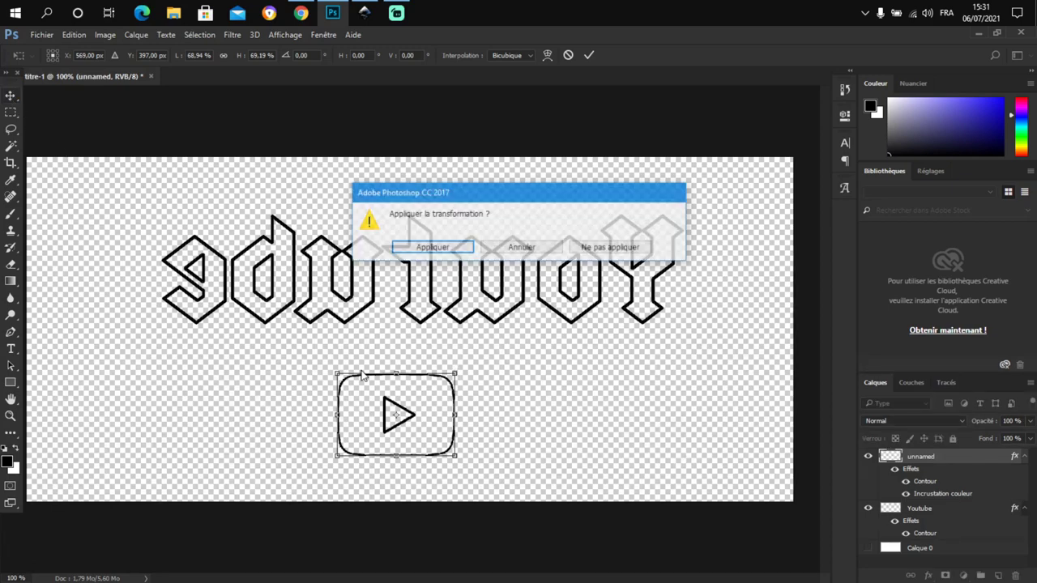
{"action": "left_click", "coordinate": [464, 248]}
{"action": "left_click_drag", "start_coordinate": [412, 415], "coordinate": [422, 402]}
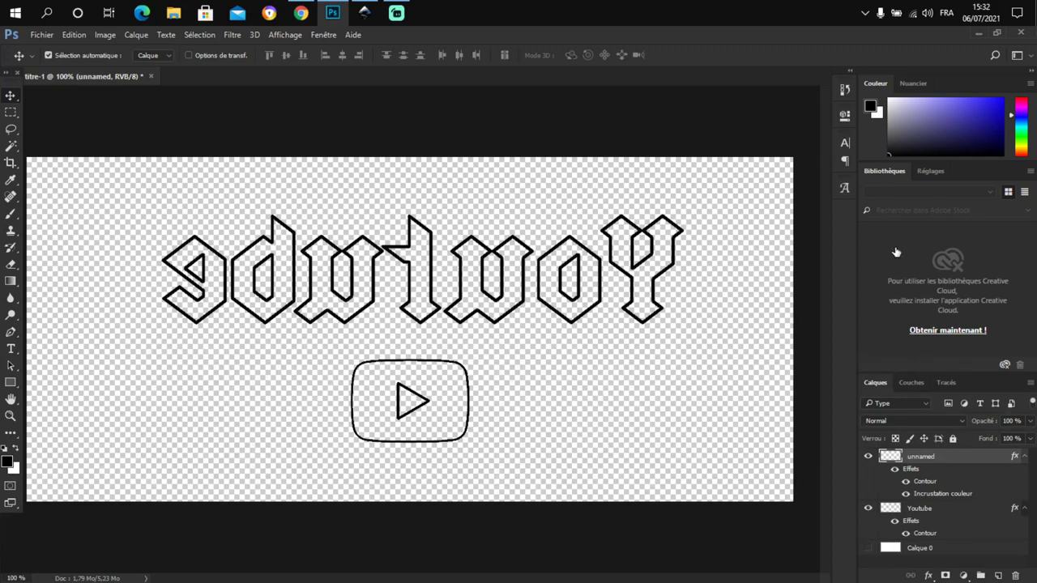
Set the logo layer's Contour stroke size to 2 px
{"action": "key", "text": "h"}
{"action": "left_click", "coordinate": [479, 191]}
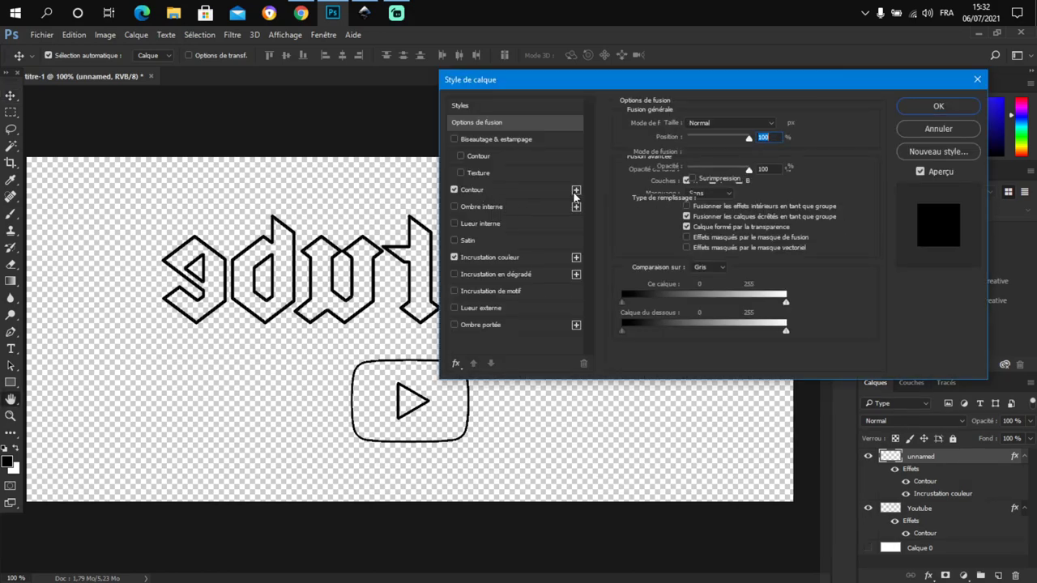
{"action": "double_click", "coordinate": [762, 123]}
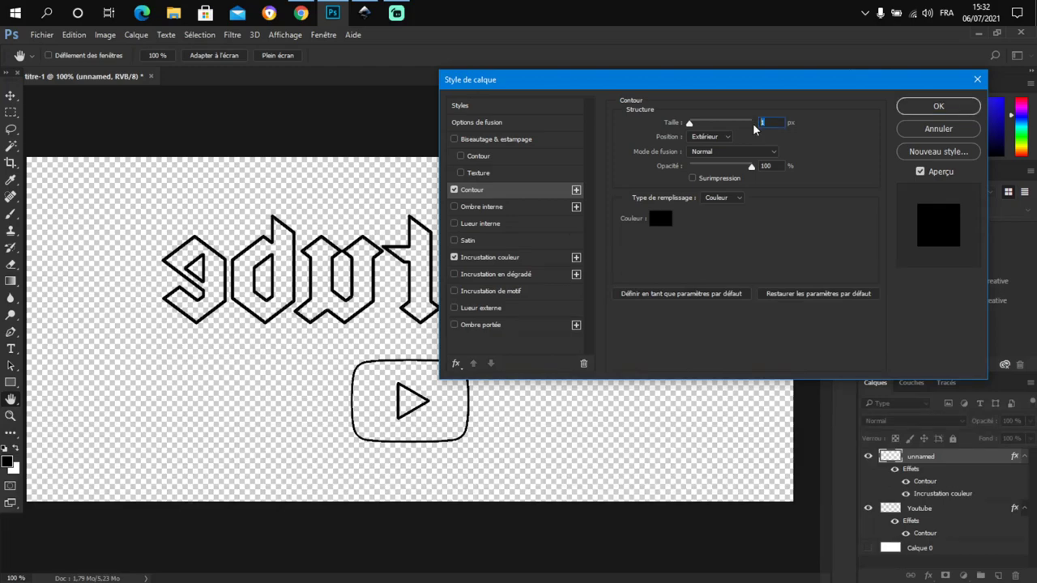
{"action": "type", "text": "2"}
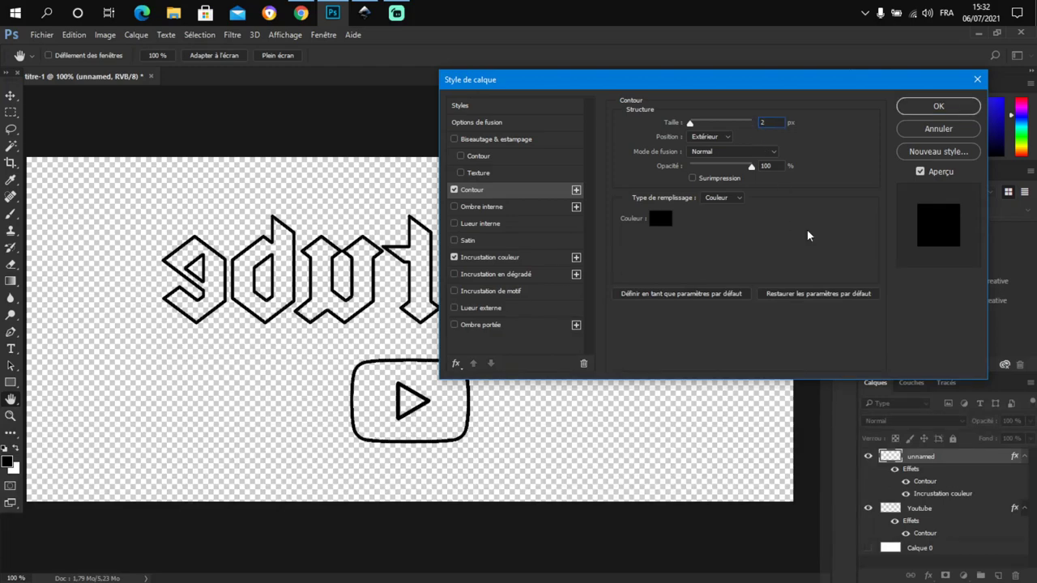
{"action": "left_click", "coordinate": [959, 110]}
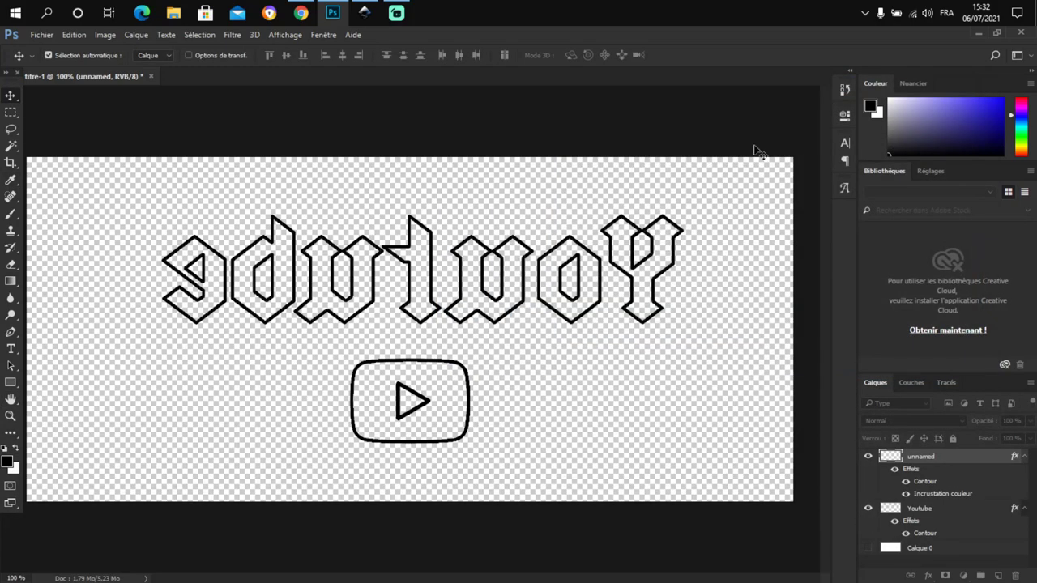
Save the design to Bureau as a PNG named "gravure plexiglass youtube" with Plus petit/Lent compression and no interlacing
{"action": "left_click", "coordinate": [40, 35]}
{"action": "left_click", "coordinate": [144, 178]}
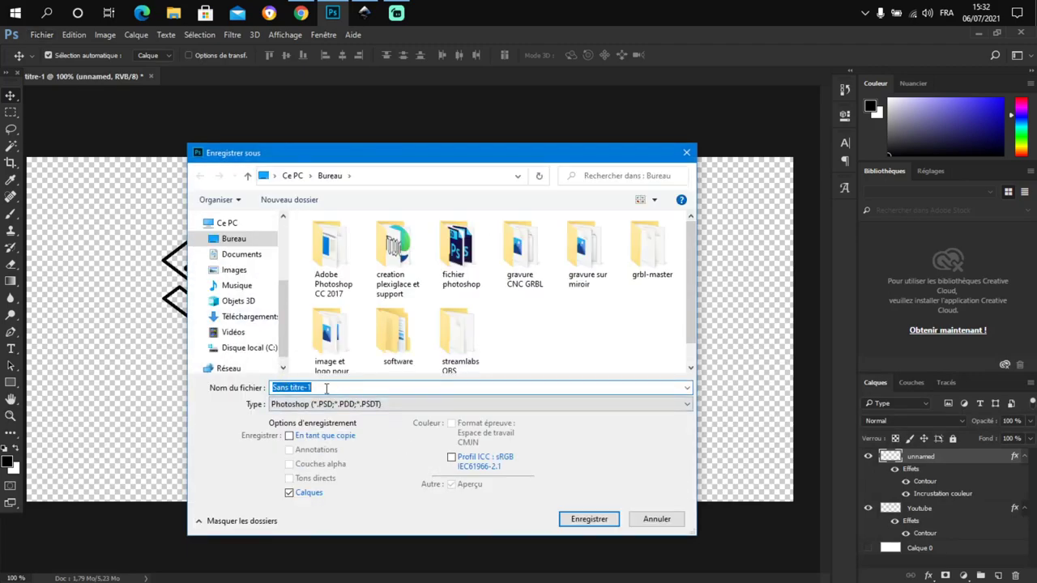
{"action": "type", "text": "gravure plexiglass youtube"}
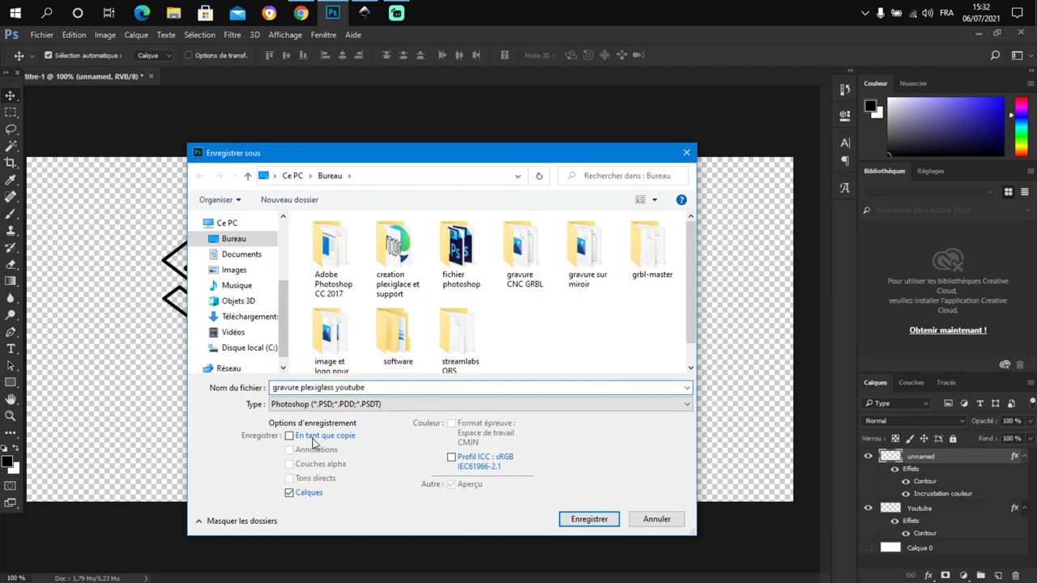
{"action": "left_click", "coordinate": [318, 405]}
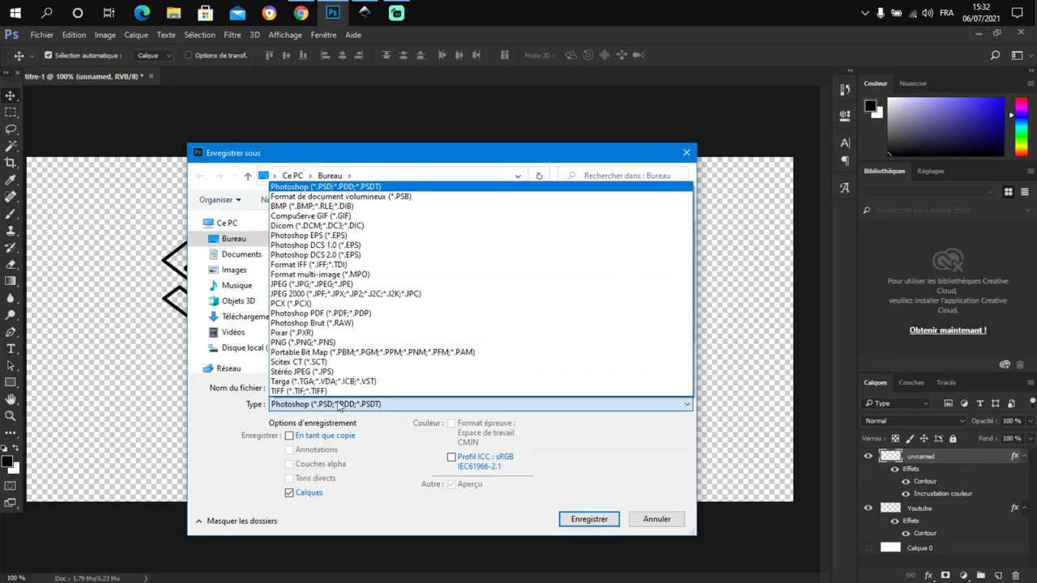
{"action": "left_click", "coordinate": [288, 342]}
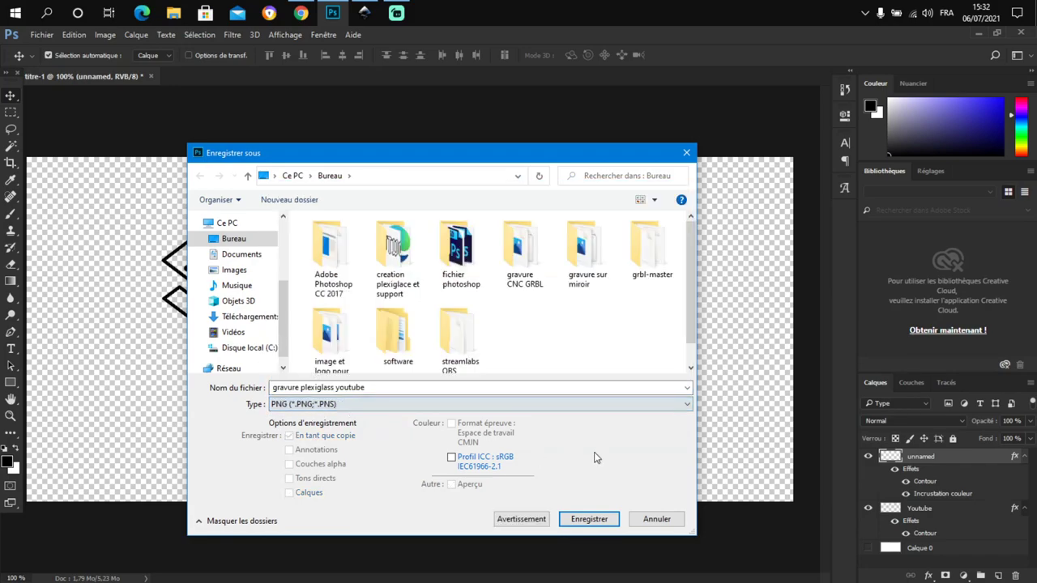
{"action": "left_click", "coordinate": [605, 520]}
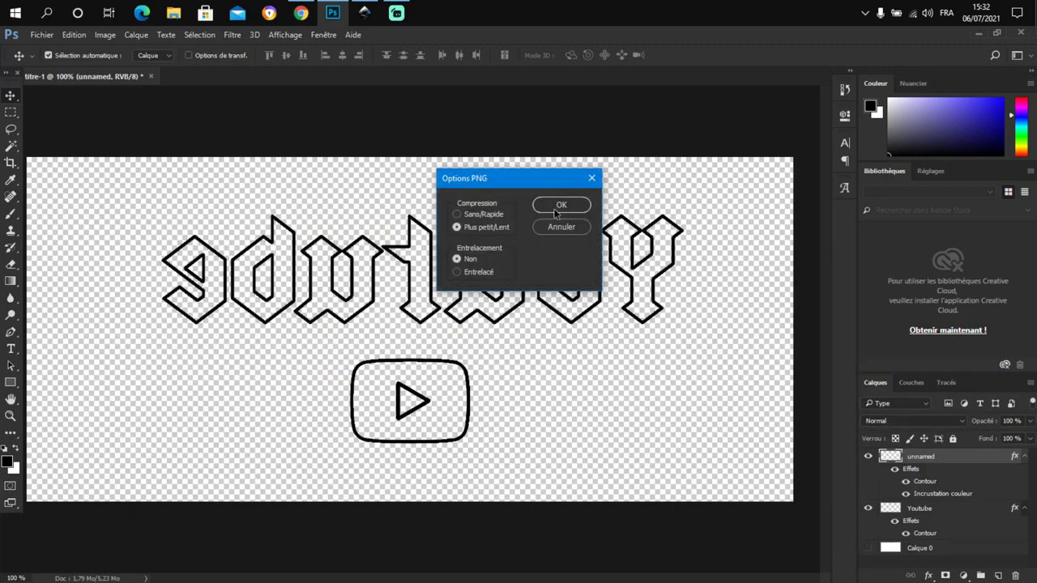
{"action": "left_click", "coordinate": [558, 210]}
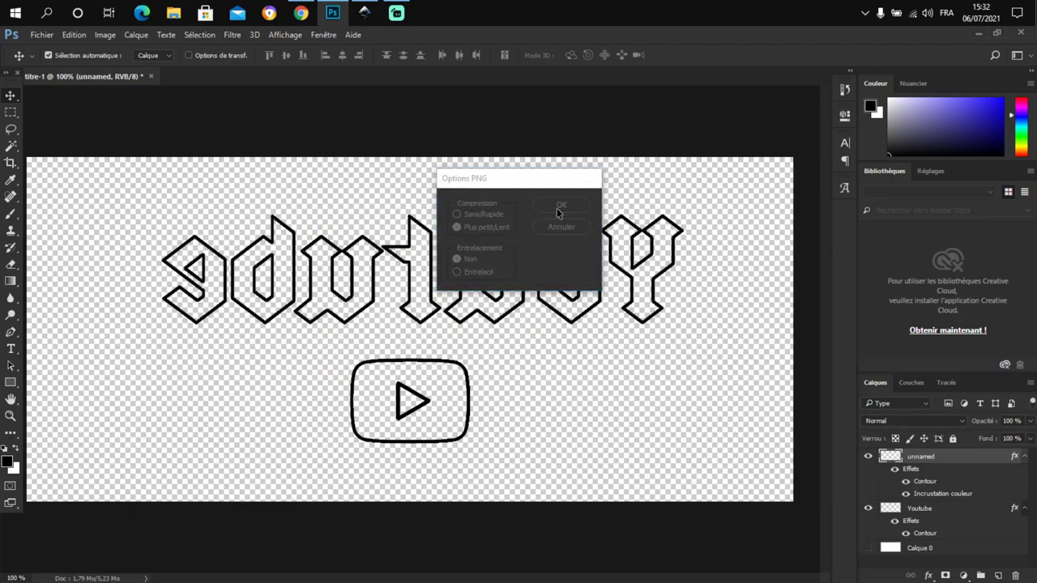
Switch to Inkscape and import "gravure plexiglass youtube" from Bureau, embedded, at the default import resolution with Lisse rendering
{"action": "left_click", "coordinate": [335, 14]}
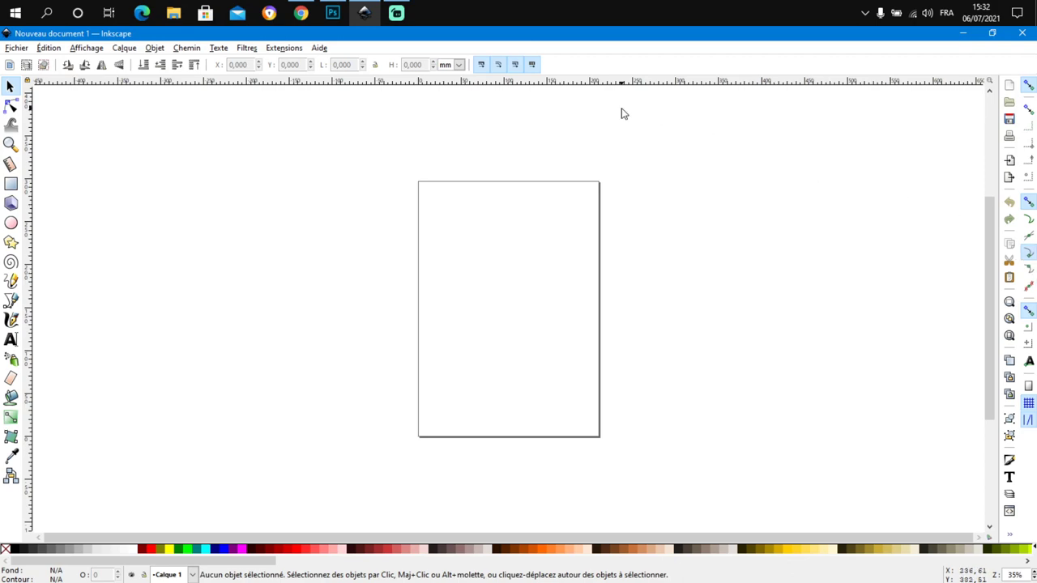
{"action": "left_click", "coordinate": [17, 48]}
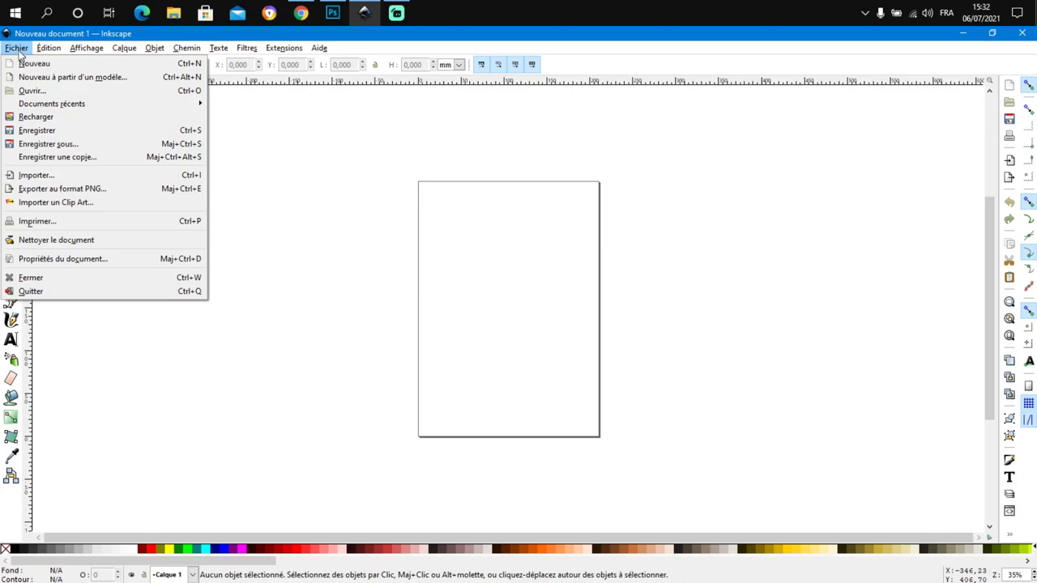
{"action": "left_click", "coordinate": [41, 176]}
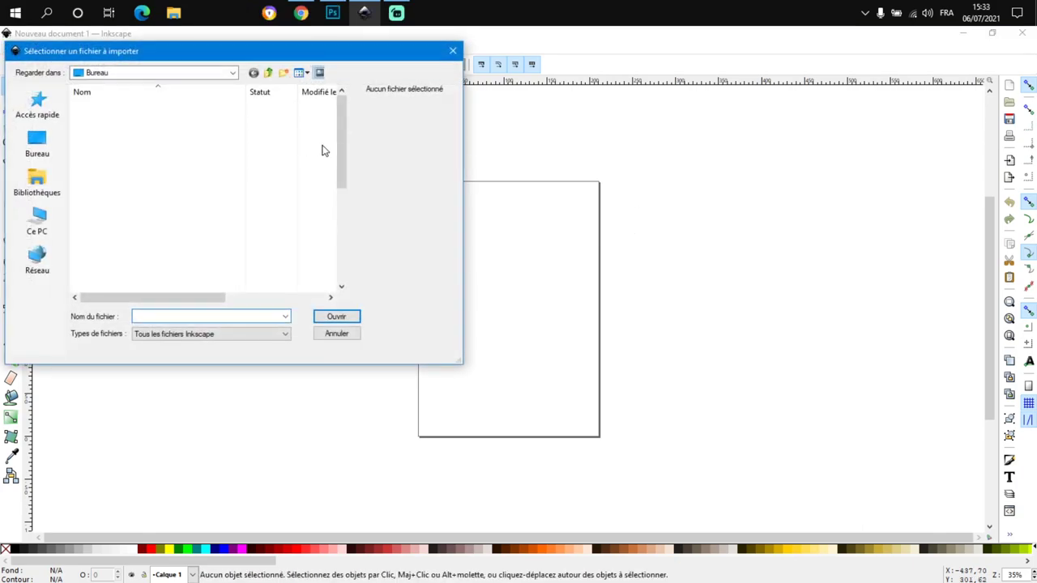
{"action": "scroll", "coordinate": [270, 215], "scroll_direction": "down", "scroll_amount": 5}
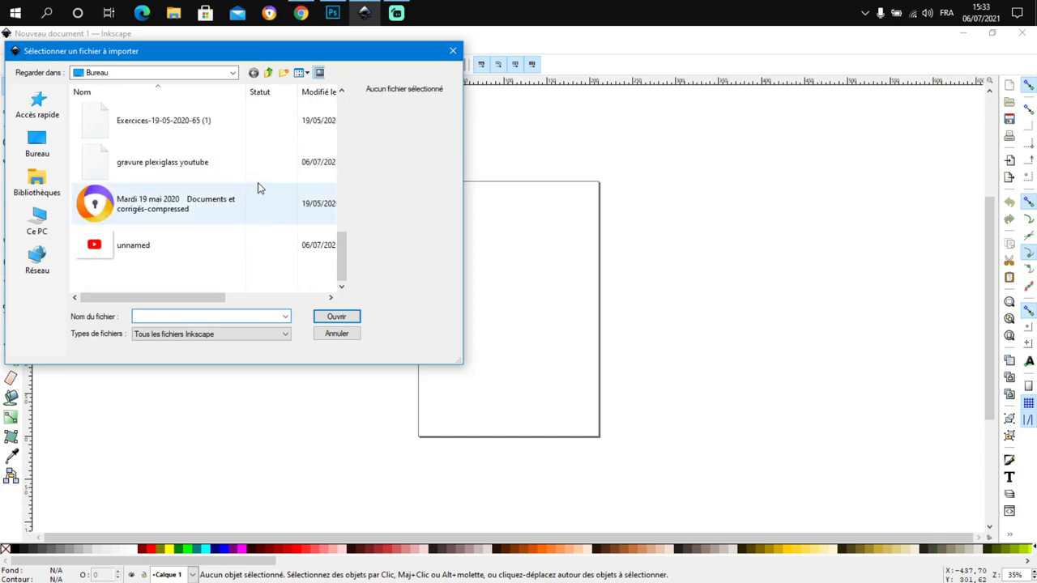
{"action": "left_click", "coordinate": [189, 168]}
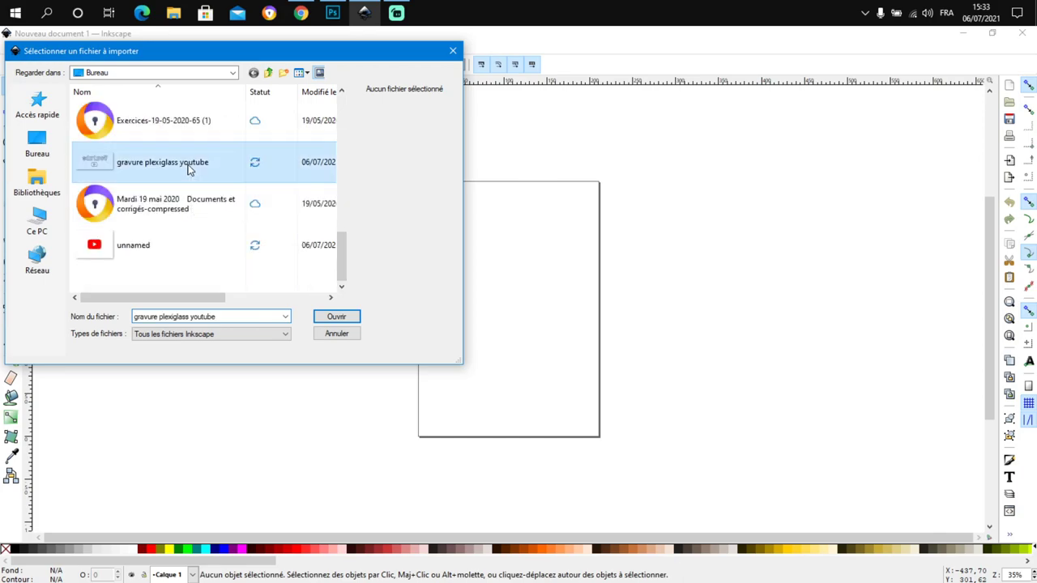
{"action": "left_click", "coordinate": [336, 317]}
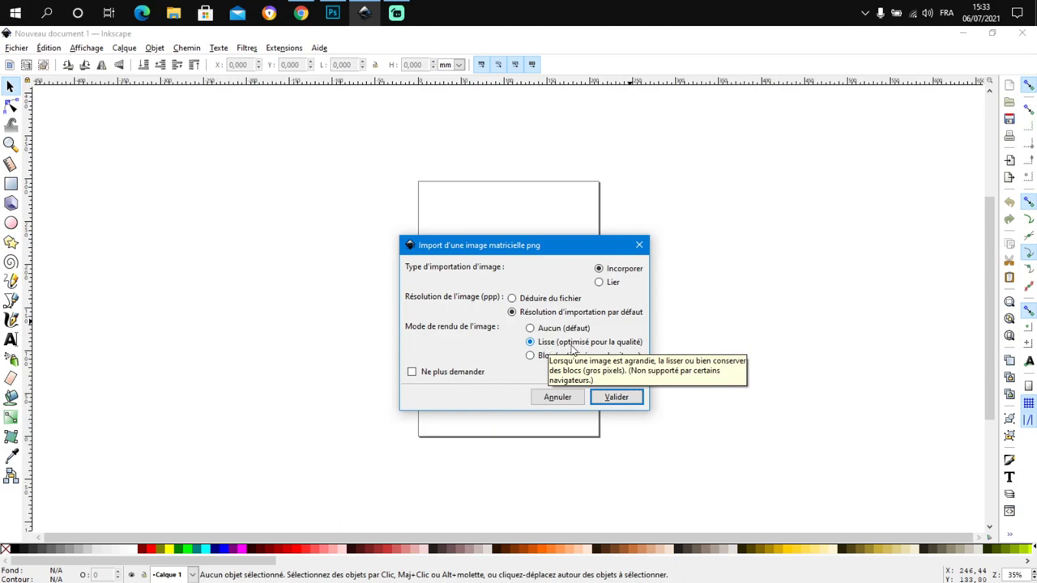
{"action": "left_click", "coordinate": [628, 402]}
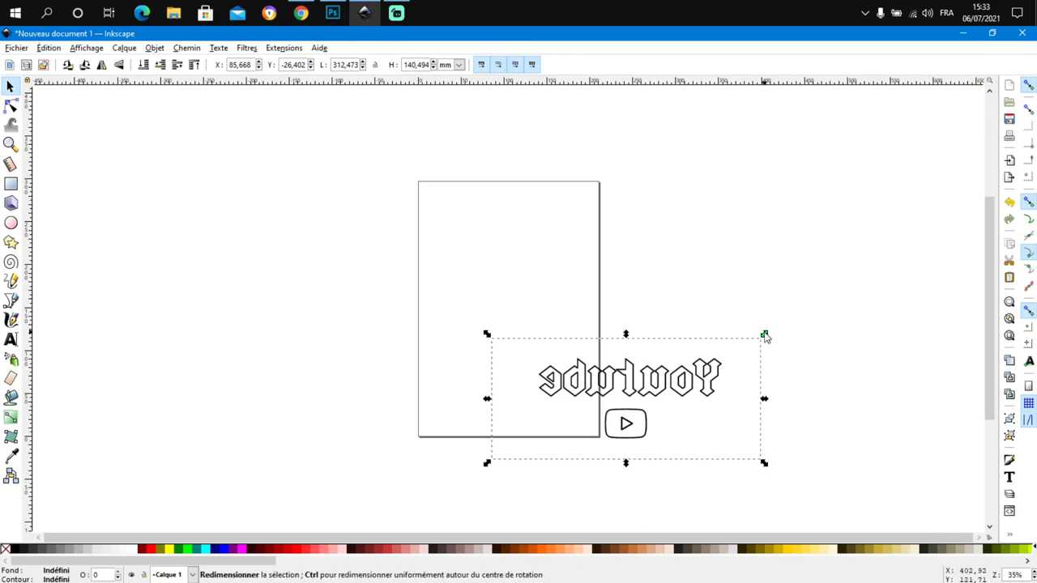
Resize the imported image to 100 mm wide and 45 mm high and place it in the page's upper-left corner
{"action": "left_click_drag", "start_coordinate": [764, 334], "coordinate": [625, 404]}
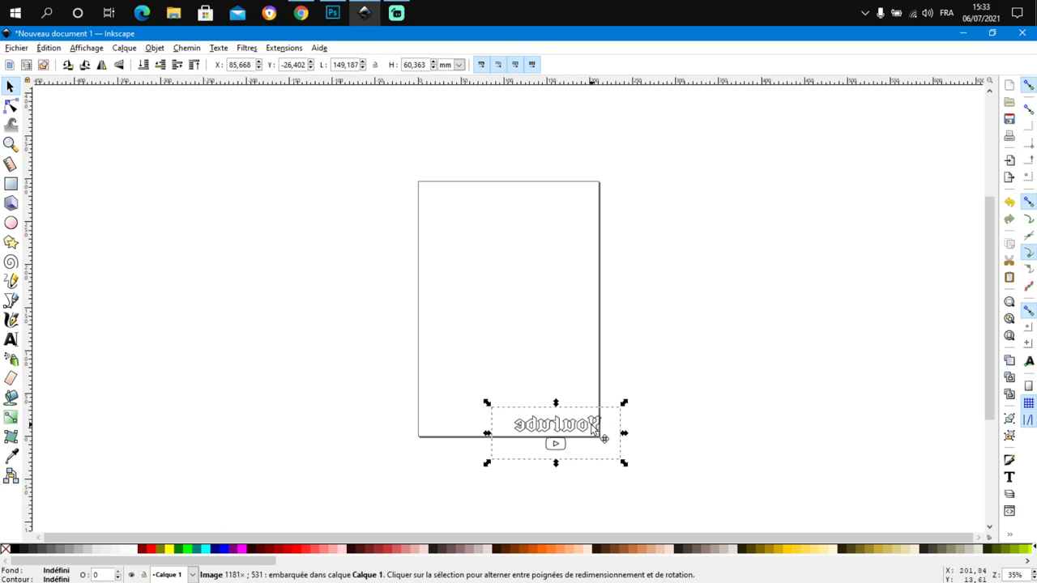
{"action": "left_click_drag", "start_coordinate": [595, 422], "coordinate": [533, 209]}
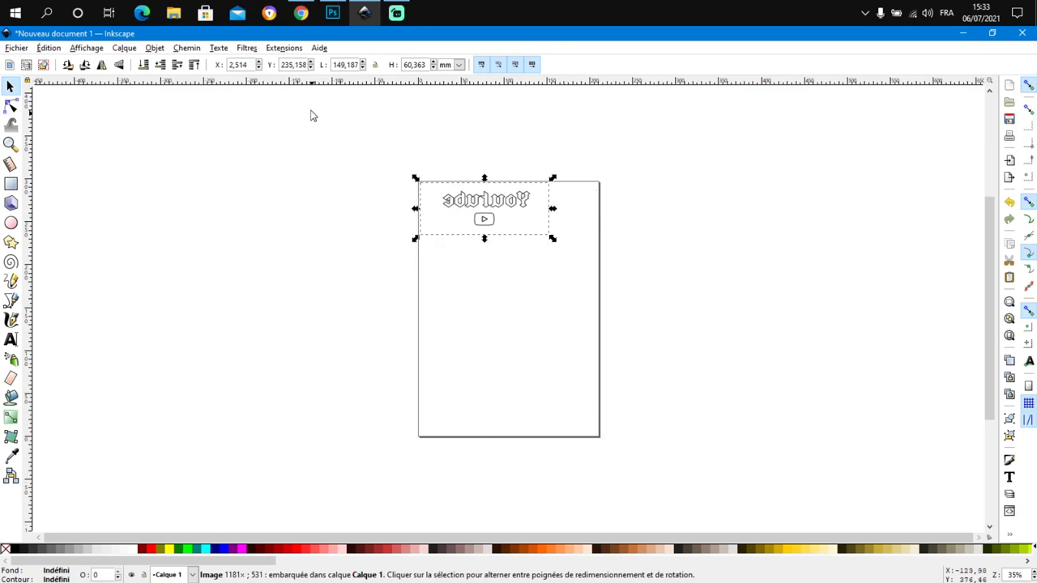
{"action": "left_click_drag", "start_coordinate": [332, 68], "coordinate": [359, 68]}
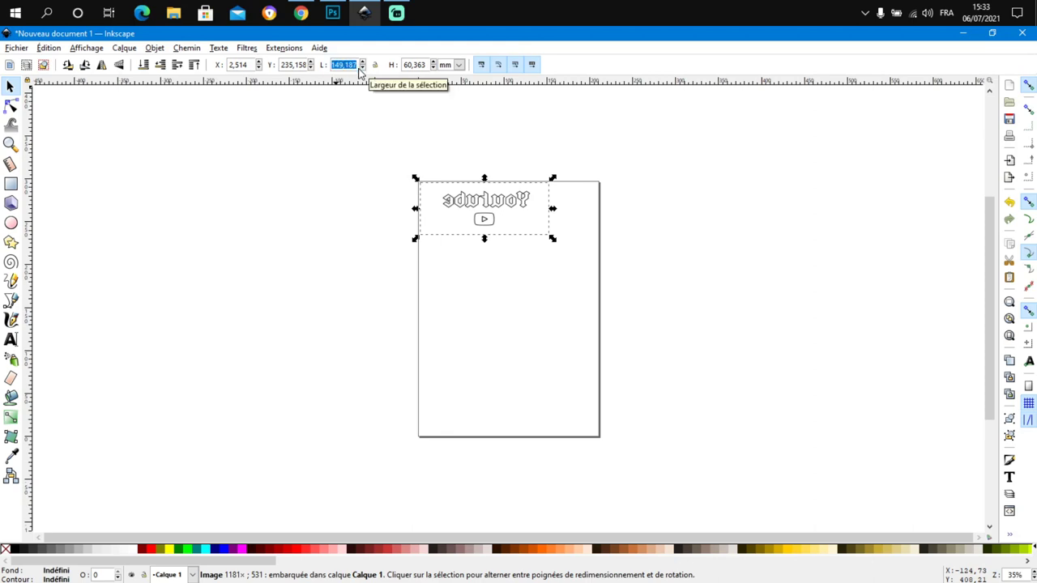
{"action": "type", "text": "100"}
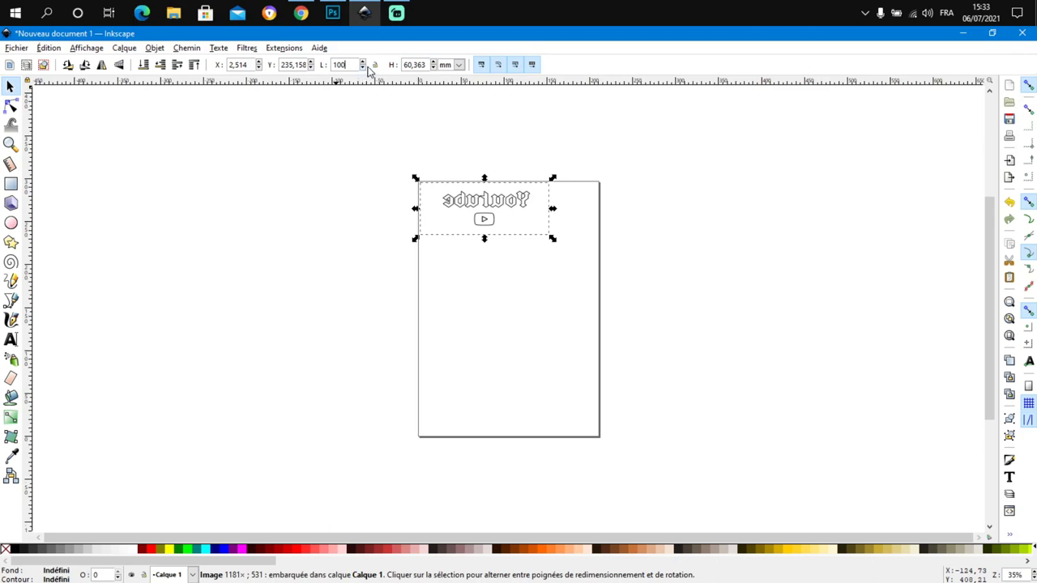
{"action": "left_click", "coordinate": [409, 65]}
{"action": "left_click_drag", "start_coordinate": [409, 68], "coordinate": [430, 67]}
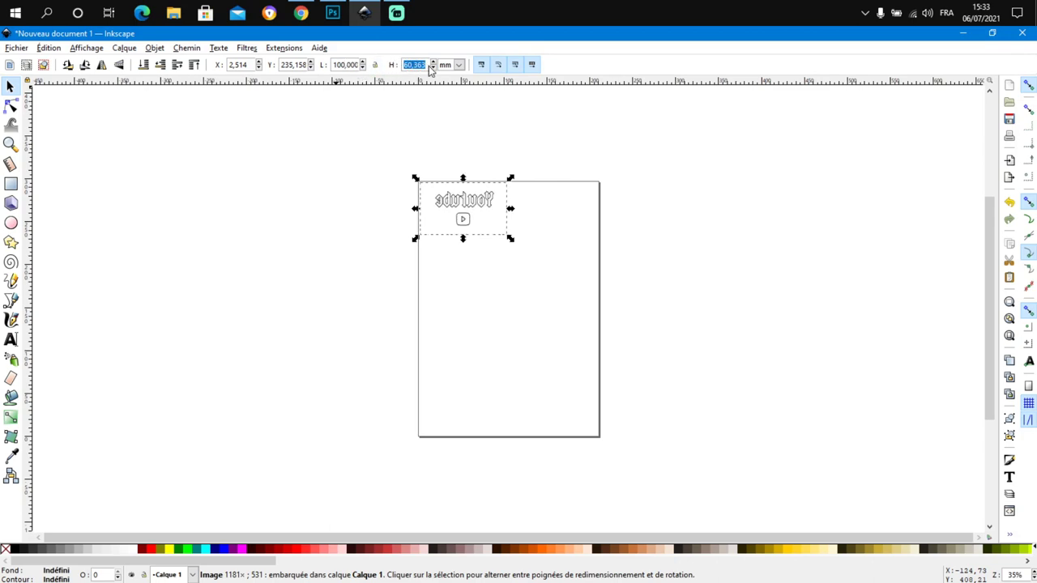
{"action": "type", "text": "45"}
{"action": "left_click", "coordinate": [419, 119]}
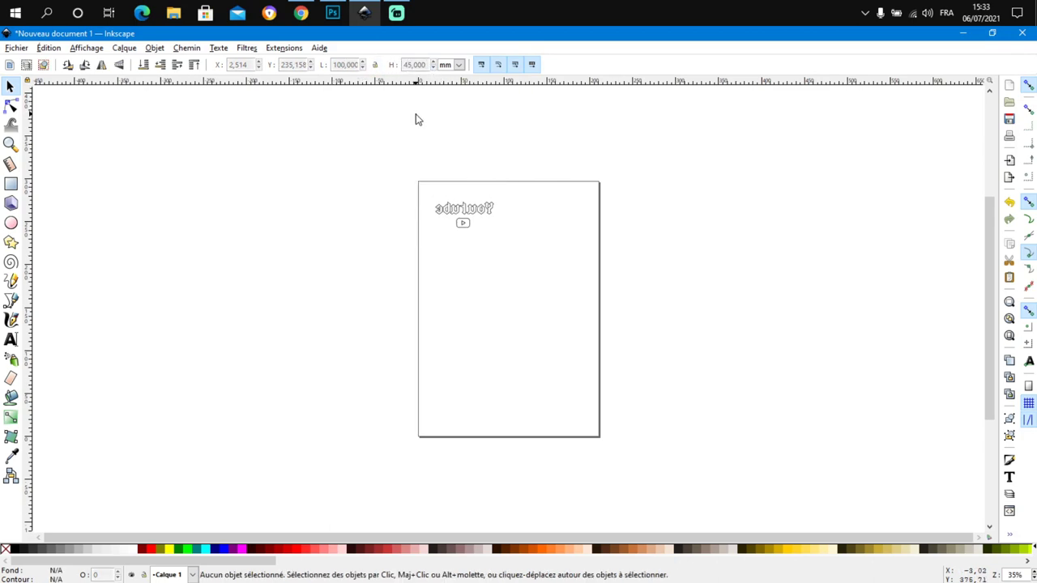
{"action": "left_click", "coordinate": [475, 213]}
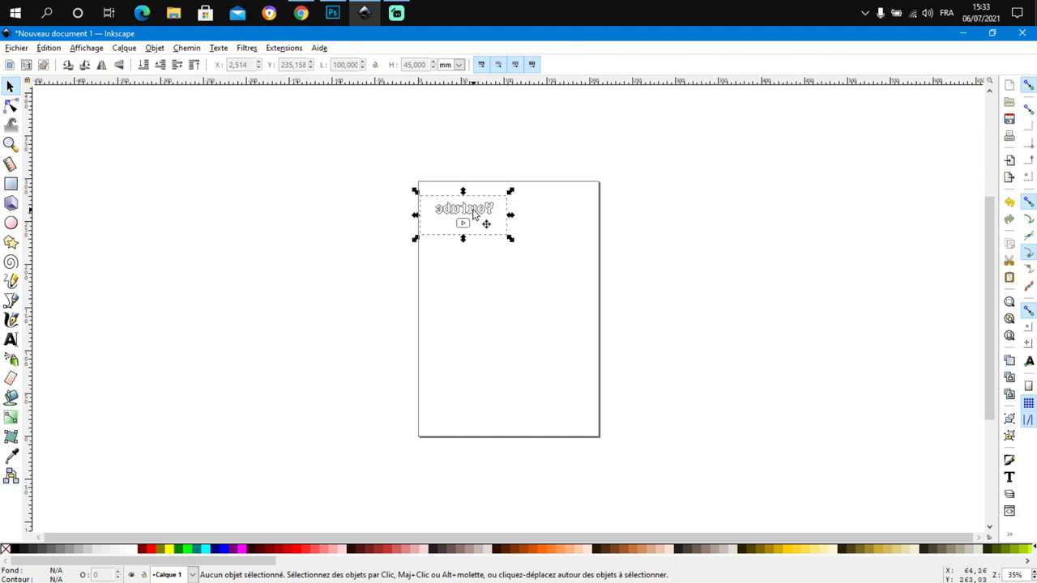
{"action": "left_click_drag", "start_coordinate": [474, 213], "coordinate": [472, 198]}
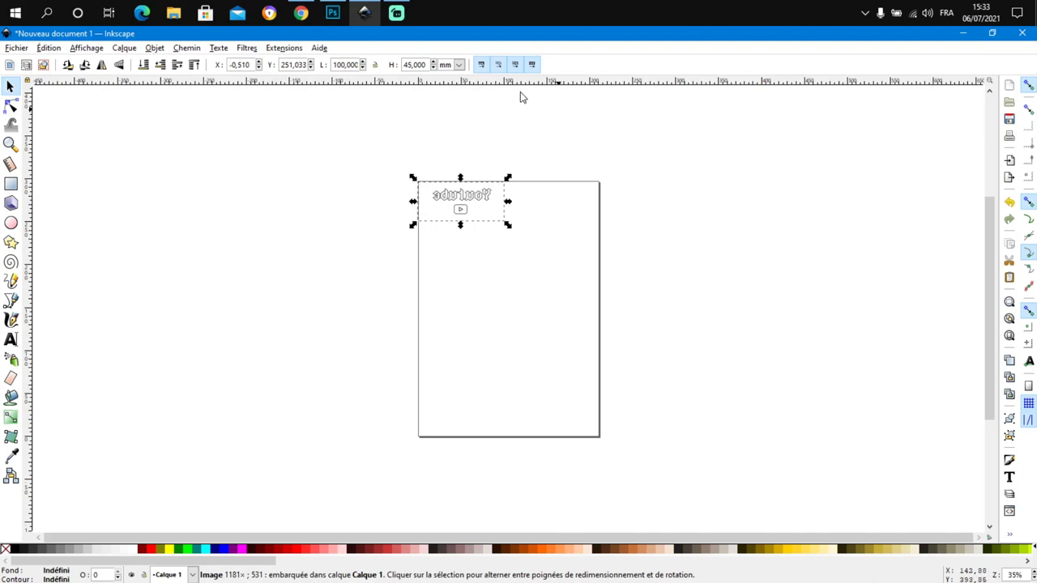
Vectorize the bitmap image in a single pass using the brightness threshold (Seuil de luminosité) at 0,450
{"action": "left_click", "coordinate": [188, 49]}
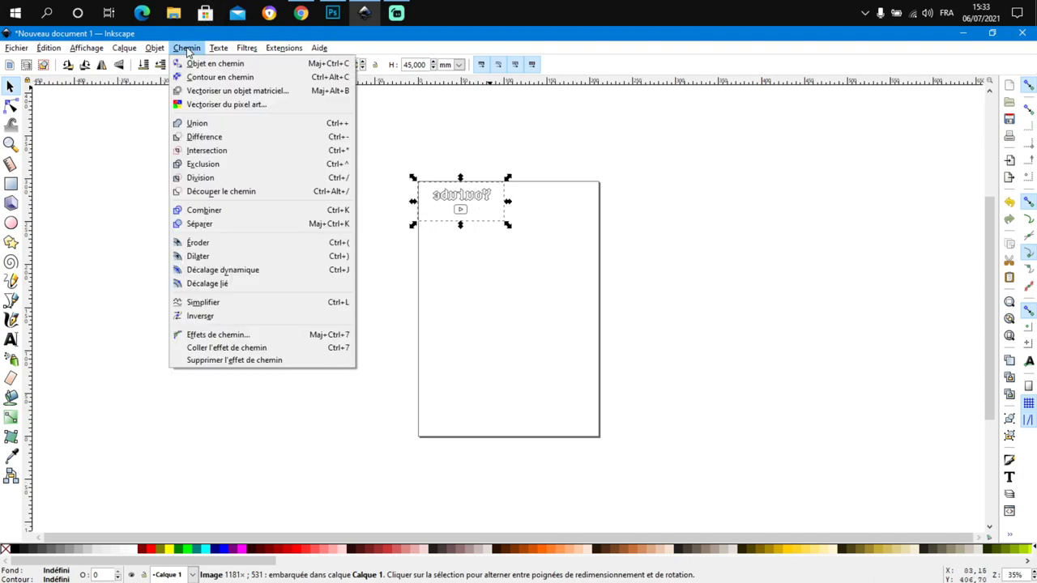
{"action": "left_click", "coordinate": [217, 92]}
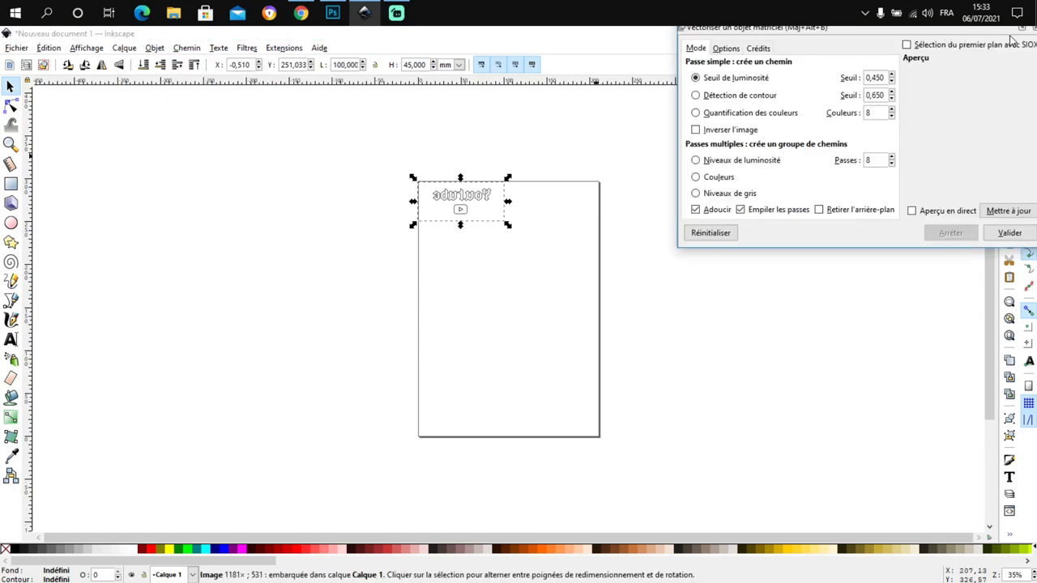
{"action": "left_click", "coordinate": [1008, 213]}
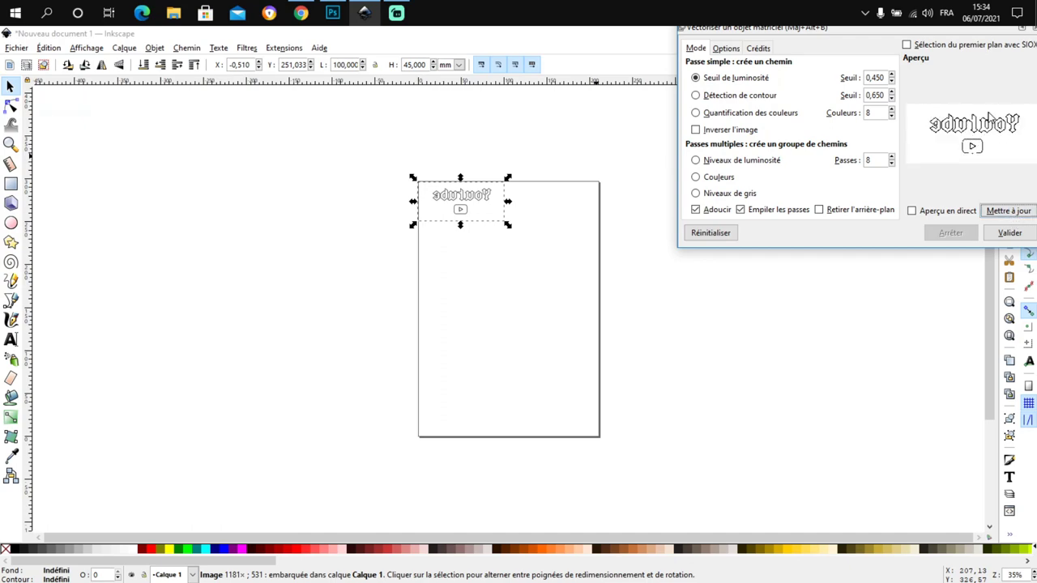
{"action": "left_click", "coordinate": [1010, 233]}
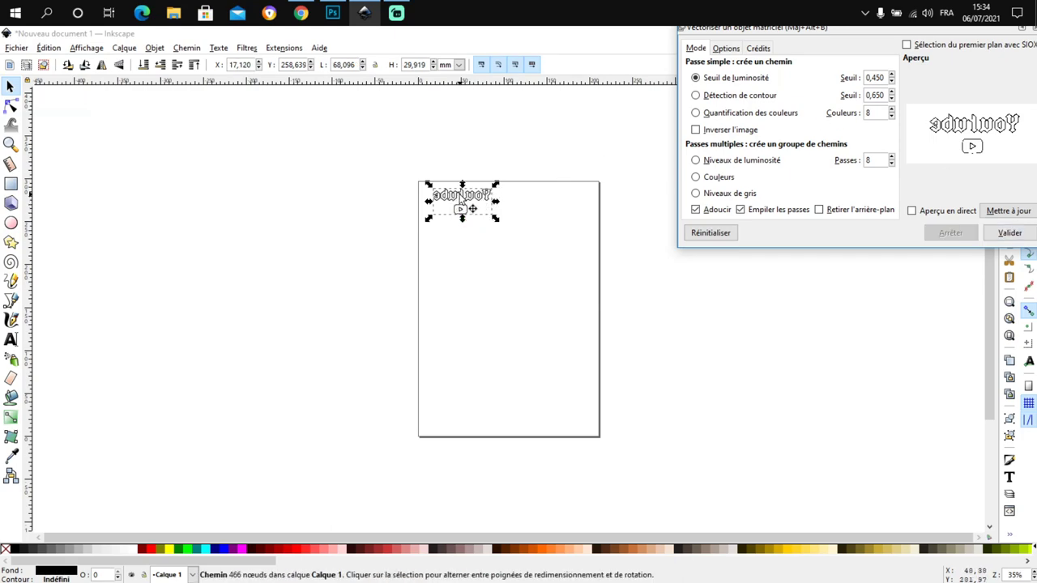
Separate the traced path from the original bitmap, delete the bitmap, and place the path in the page's upper-left corner
{"action": "mouse_move", "coordinate": [461, 198]}
{"action": "left_mouse_down"}
{"action": "mouse_move", "coordinate": [560, 224]}
{"action": "mouse_move", "coordinate": [554, 217]}
{"action": "left_mouse_up"}
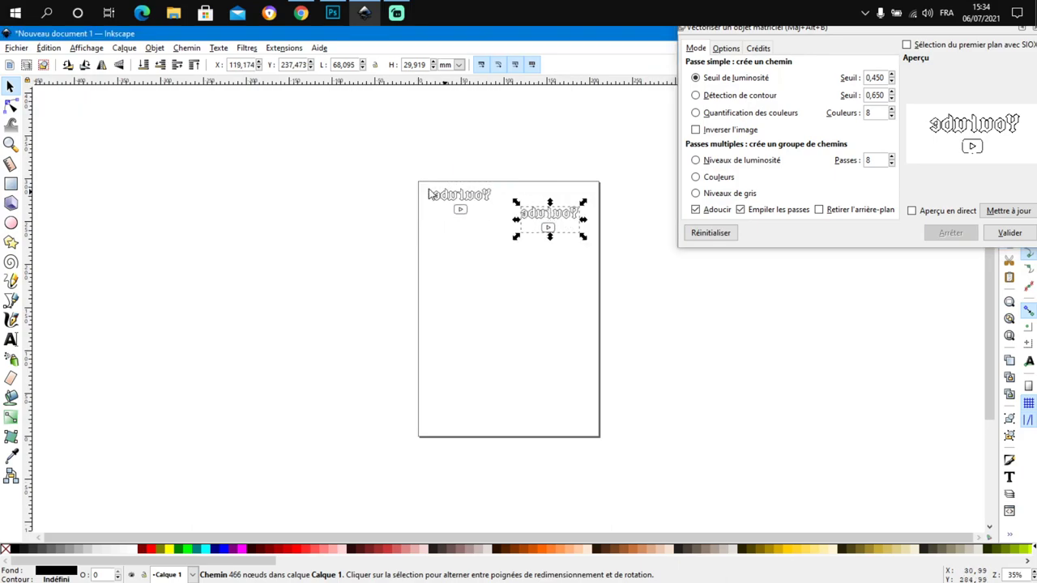
{"action": "key", "text": "Escape"}
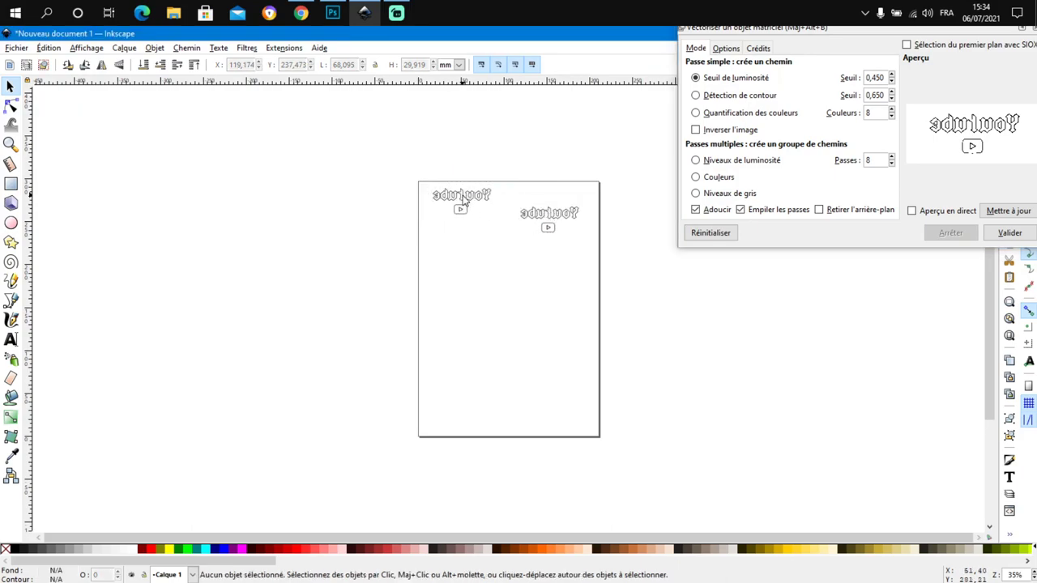
{"action": "left_click", "coordinate": [459, 200]}
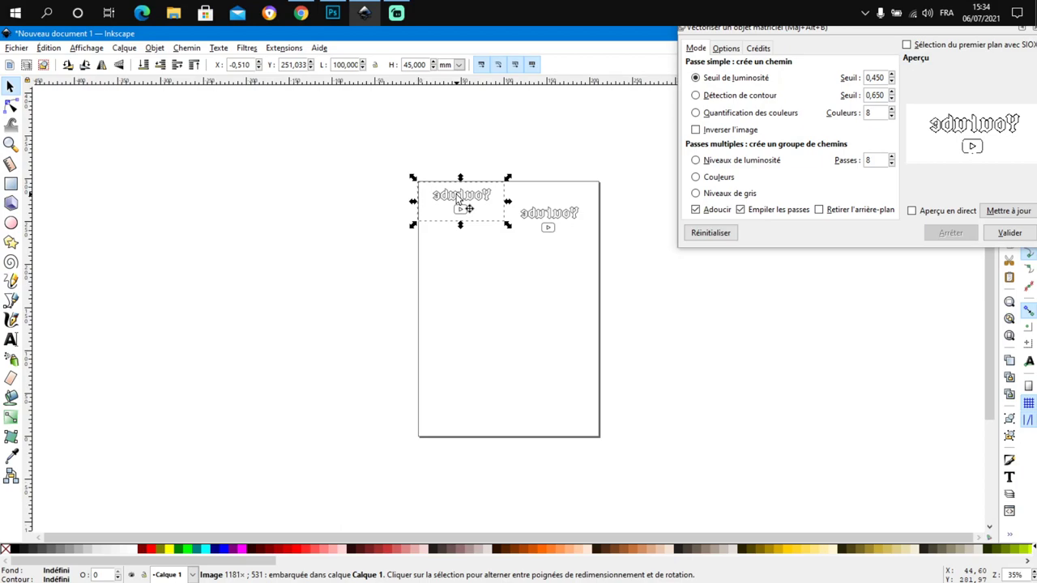
{"action": "key", "text": "Delete"}
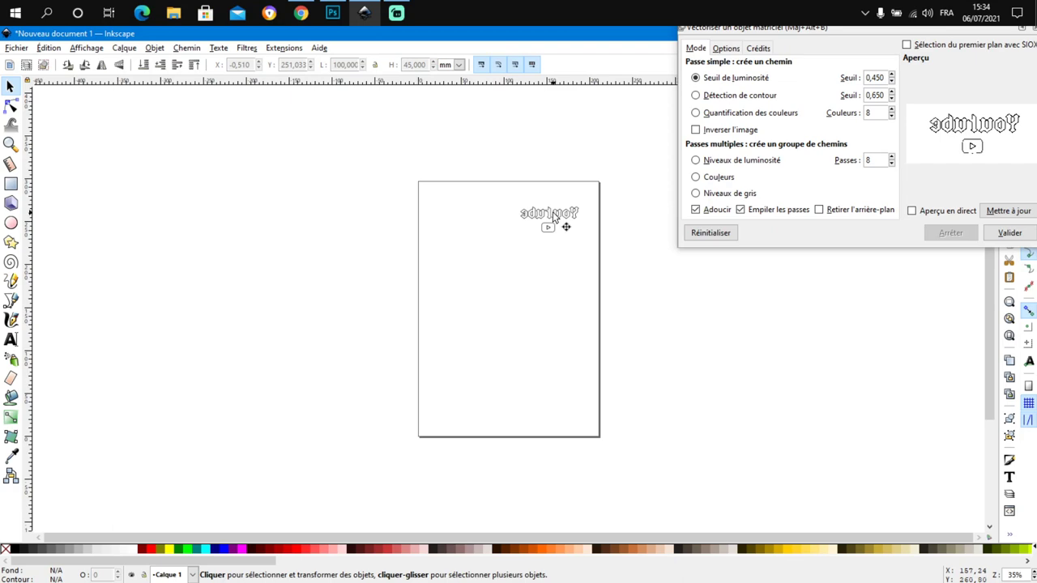
{"action": "mouse_move", "coordinate": [554, 217]}
{"action": "left_mouse_down"}
{"action": "mouse_move", "coordinate": [497, 217]}
{"action": "mouse_move", "coordinate": [448, 192]}
{"action": "left_mouse_up"}
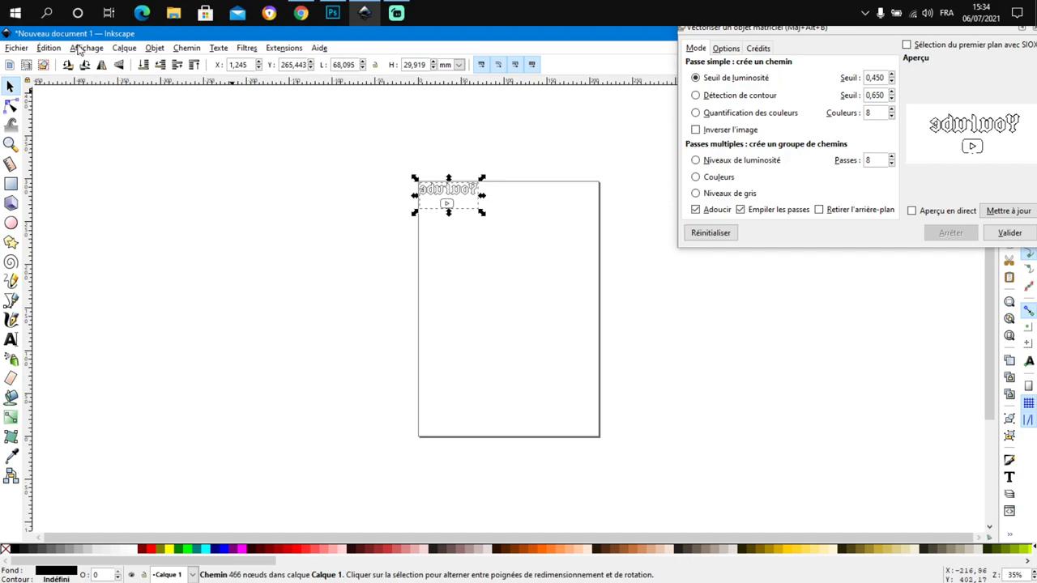
Save the drawing to Bureau as an Inkscape SVG named "dessin logo youtube" and close Inkscape
{"action": "left_click", "coordinate": [17, 49]}
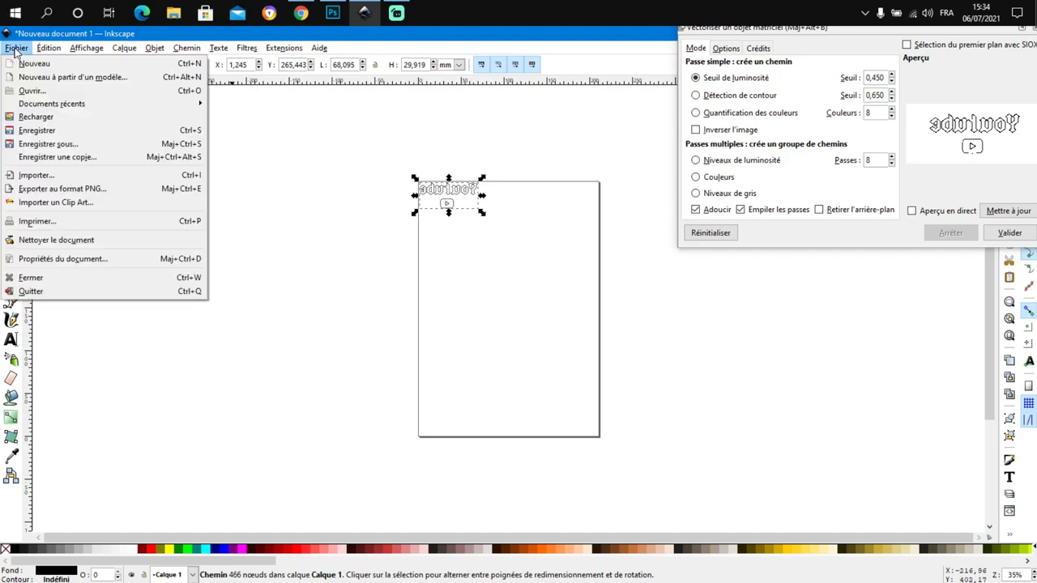
{"action": "left_click", "coordinate": [37, 143]}
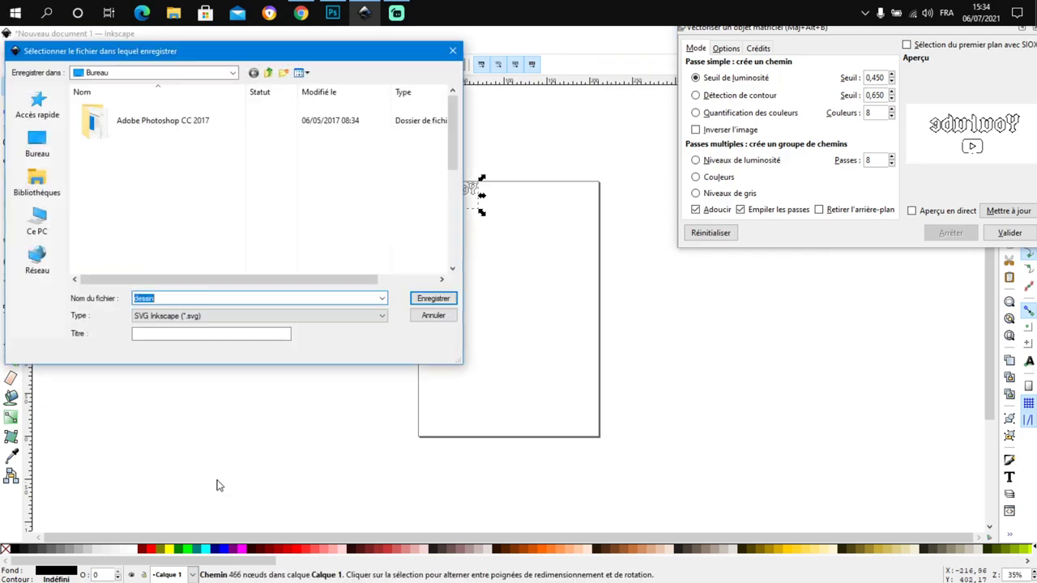
{"action": "left_click", "coordinate": [170, 299]}
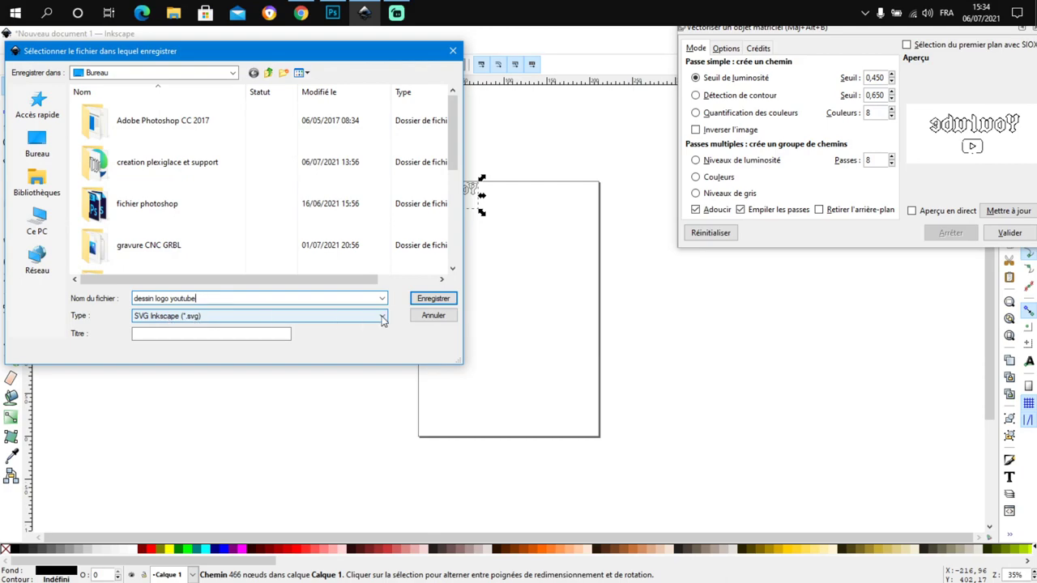
{"action": "left_click", "coordinate": [38, 144]}
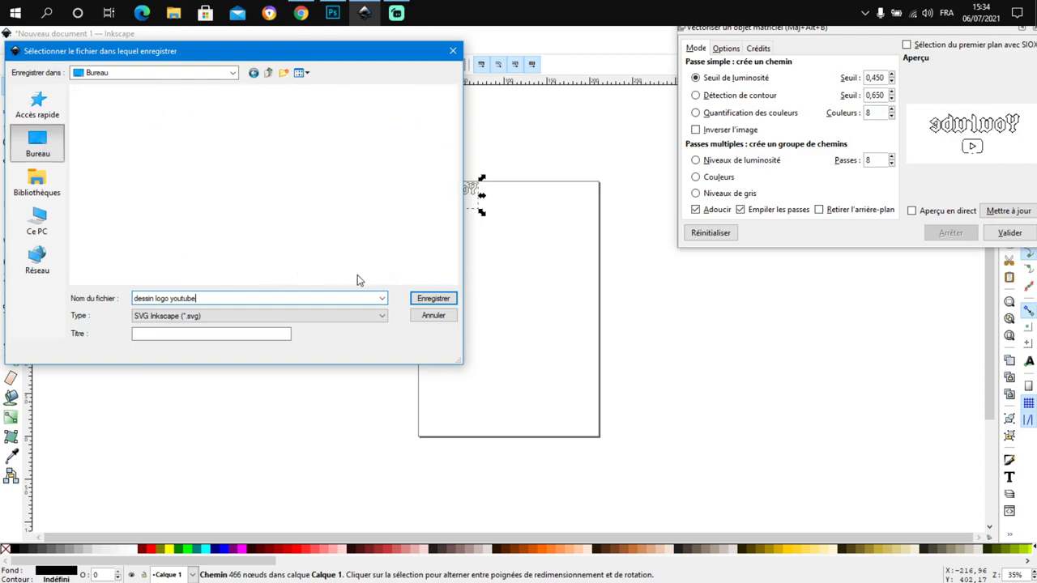
{"action": "left_click", "coordinate": [435, 301]}
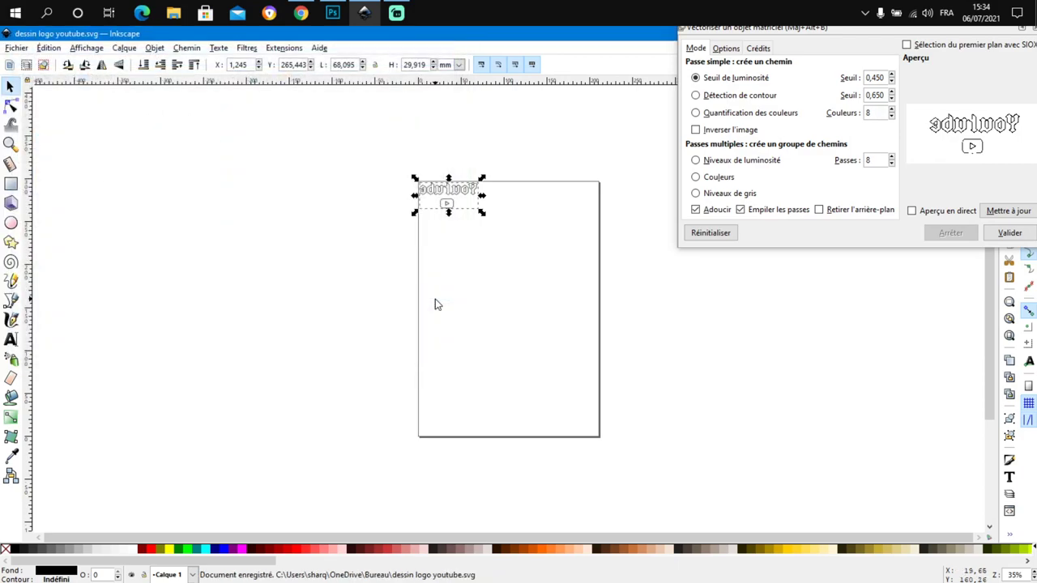
{"action": "left_click", "coordinate": [1030, 32]}
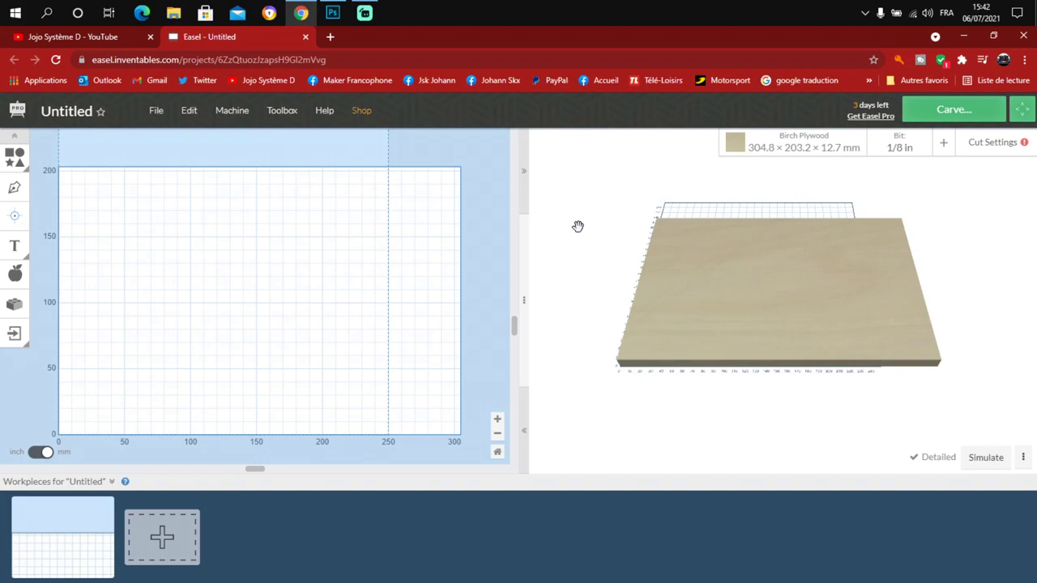
Set the material dimensions to 100 mm wide, 45 mm long and 4 mm thick
{"action": "left_click", "coordinate": [793, 146]}
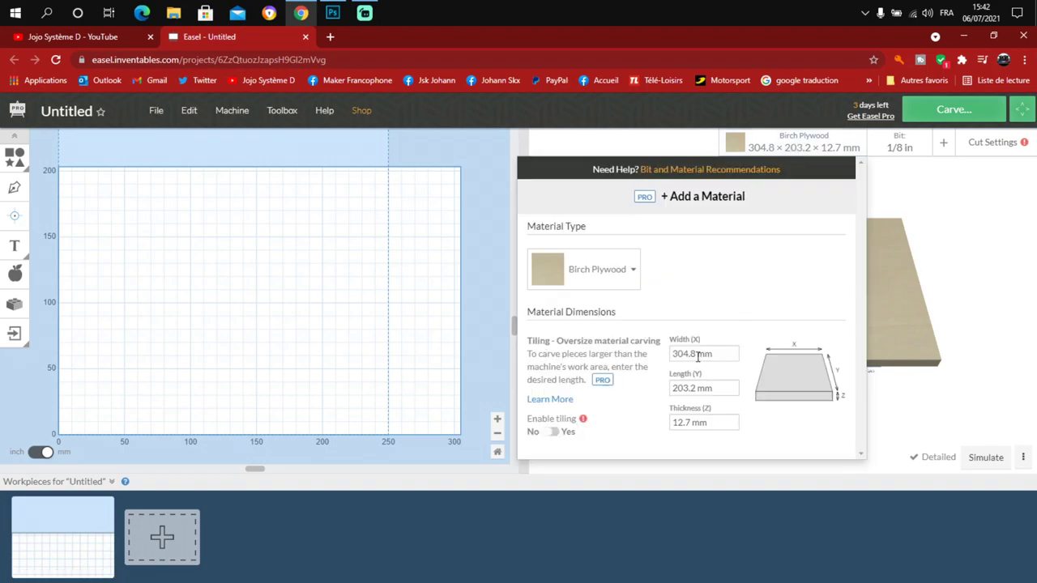
{"action": "left_click_drag", "start_coordinate": [697, 357], "coordinate": [673, 354]}
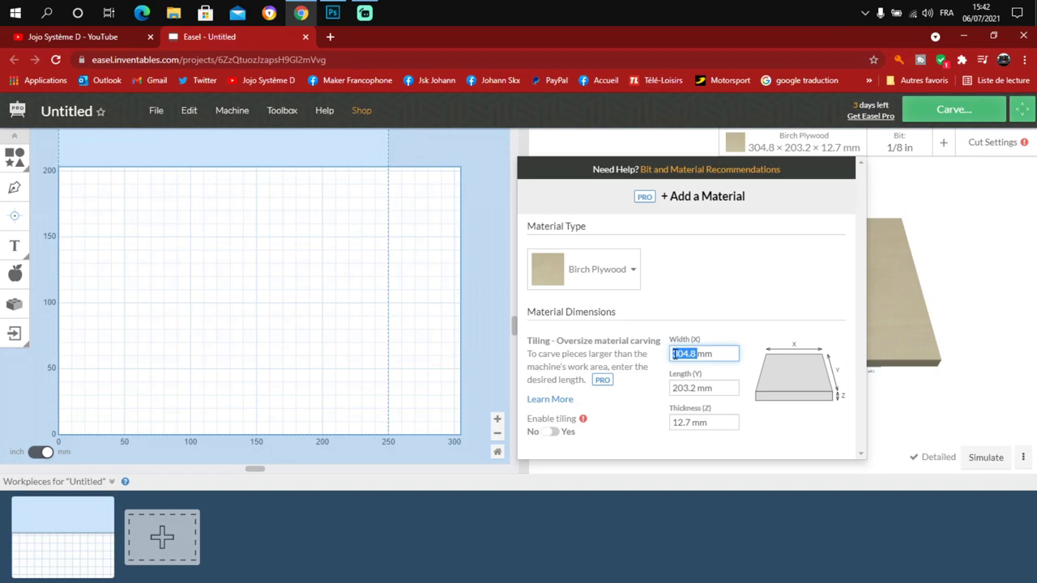
{"action": "type", "text": "100"}
{"action": "double_click", "coordinate": [697, 389]}
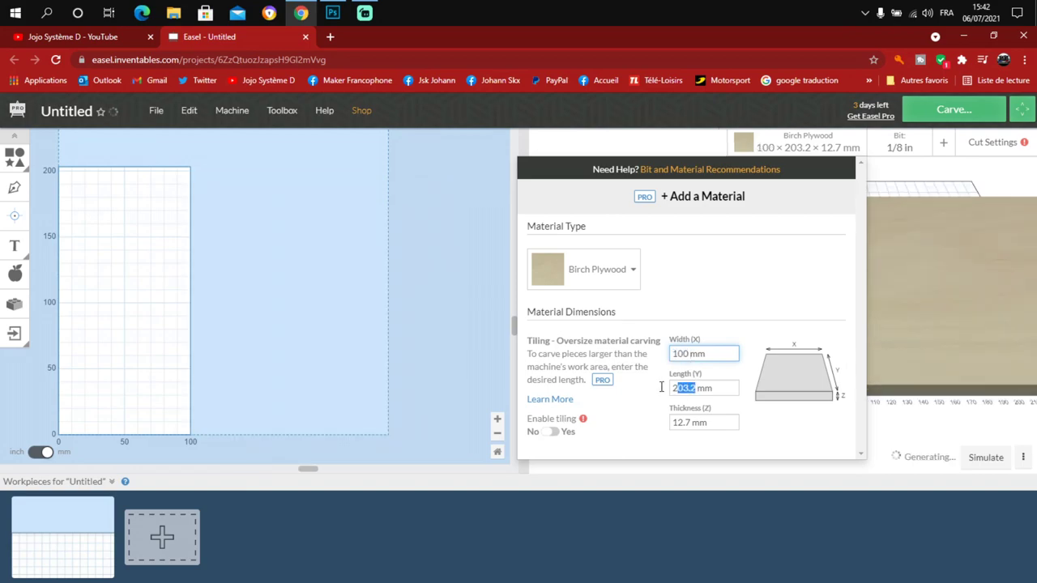
{"action": "type", "text": "45"}
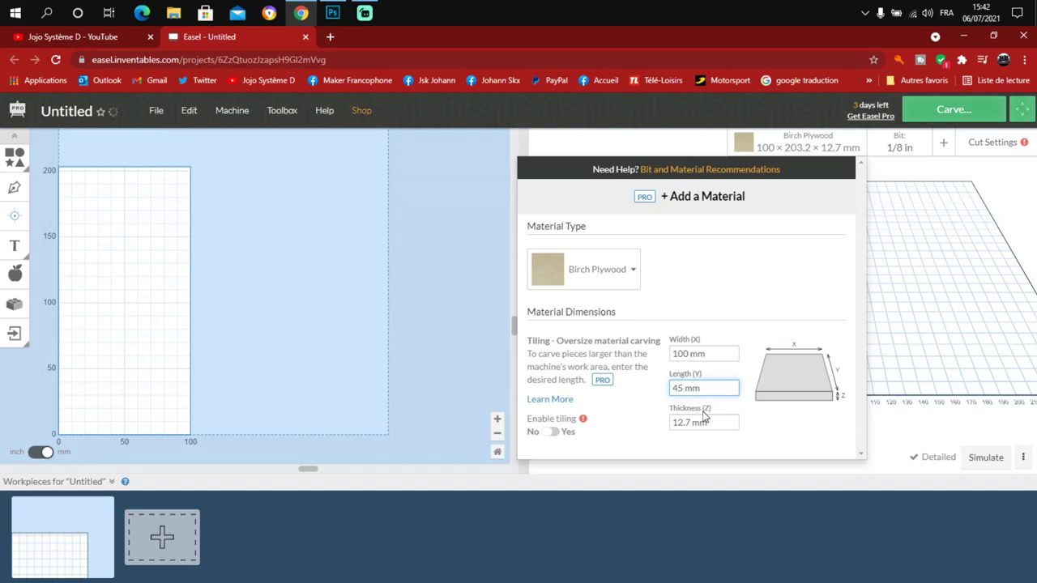
{"action": "left_click", "coordinate": [690, 424]}
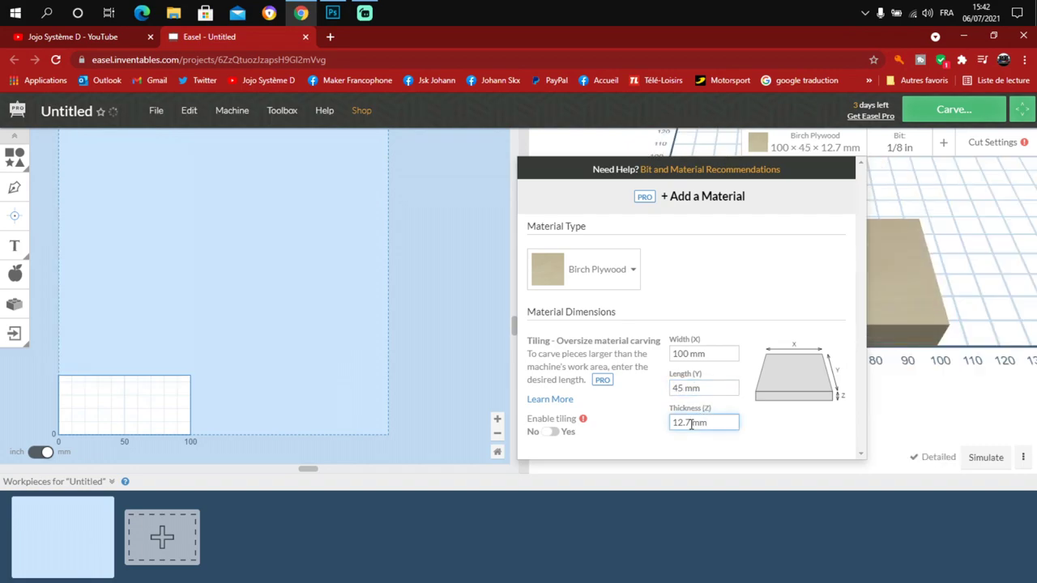
{"action": "double_click", "coordinate": [679, 425]}
{"action": "type", "text": "4"}
Change the material type from Birch Plywood to Expanded PVC
{"action": "left_click", "coordinate": [613, 276]}
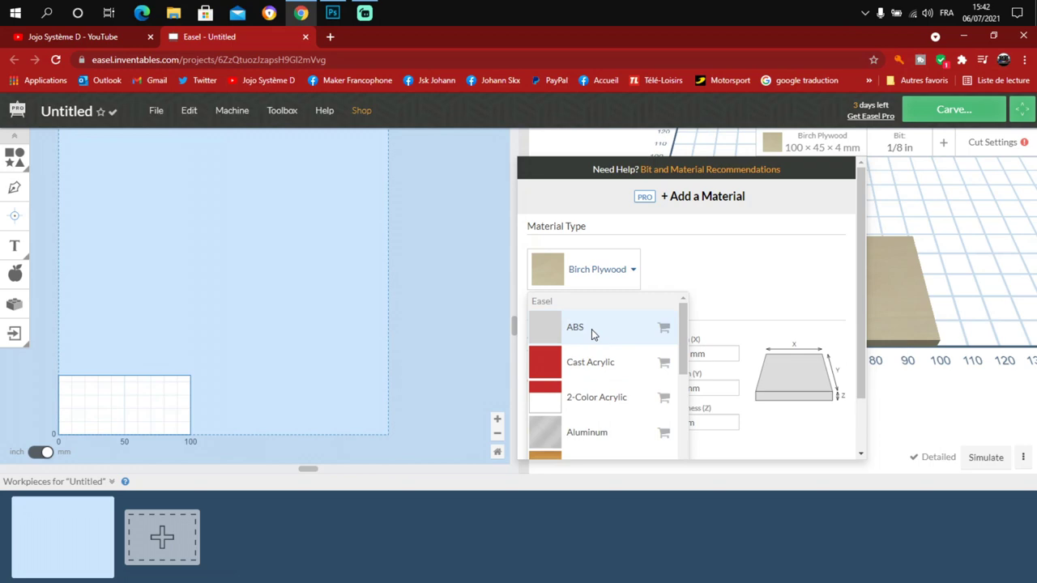
{"action": "scroll", "coordinate": [609, 395], "scroll_direction": "down", "scroll_amount": 2}
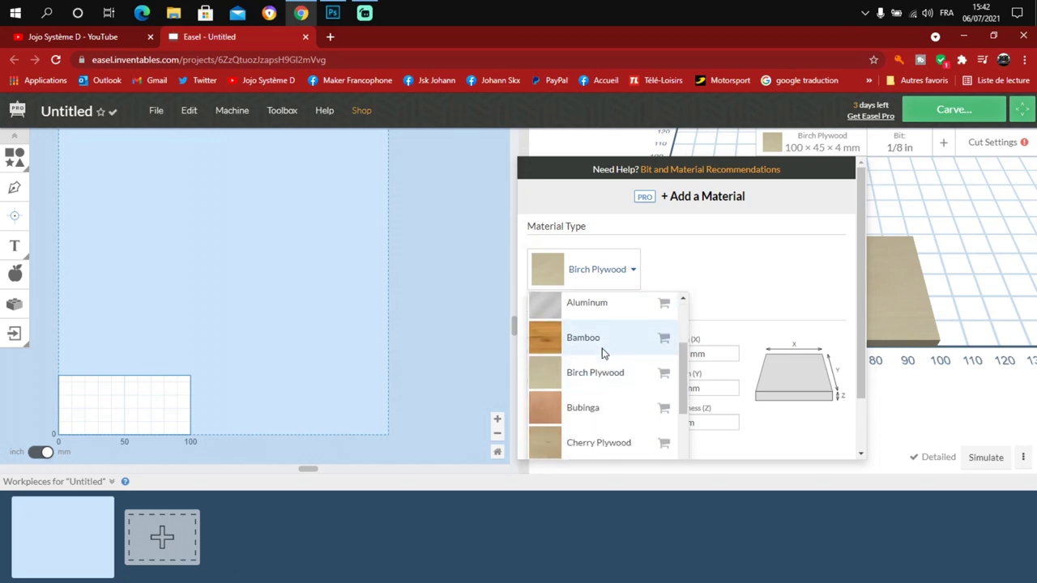
{"action": "scroll", "coordinate": [614, 356], "scroll_direction": "down", "scroll_amount": 3}
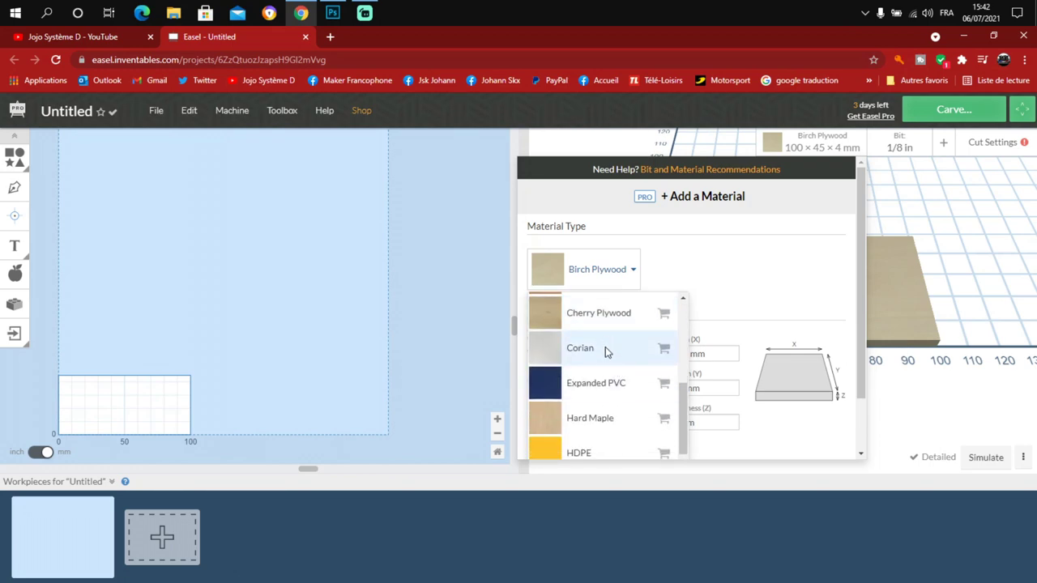
{"action": "left_click", "coordinate": [605, 389]}
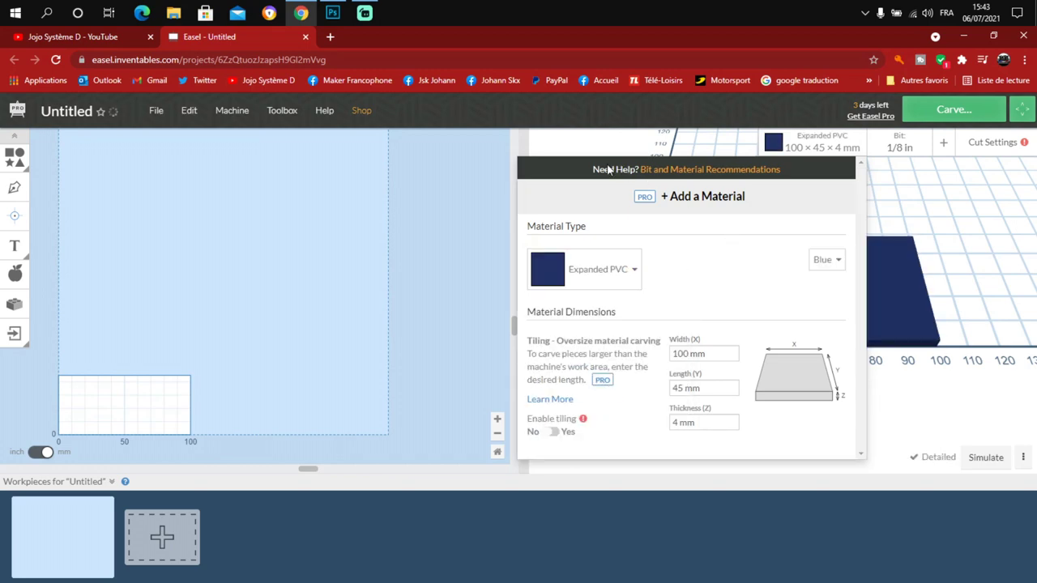
{"action": "left_click", "coordinate": [557, 137]}
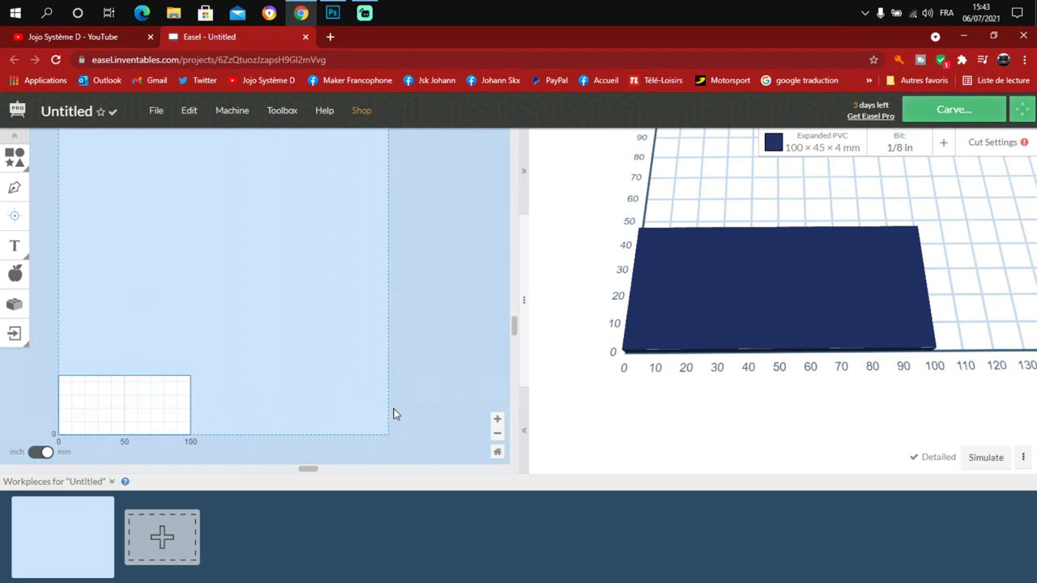
Import the SVG file "dessin logo youtube" from Bureau onto the workpiece
{"action": "left_click", "coordinate": [497, 420]}
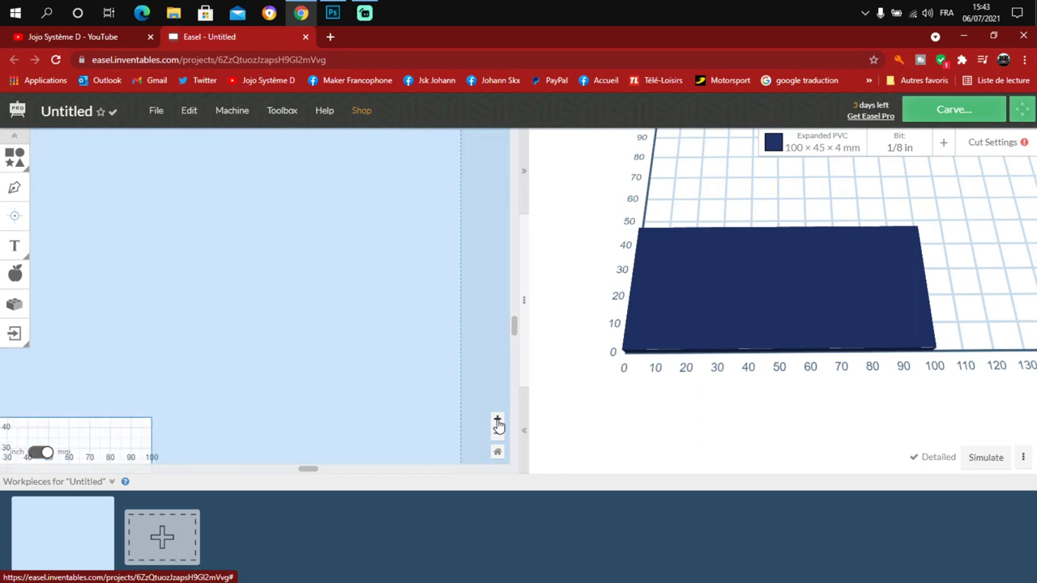
{"action": "left_click_drag", "start_coordinate": [513, 349], "coordinate": [513, 416]}
{"action": "left_click_drag", "start_coordinate": [308, 472], "coordinate": [97, 470]}
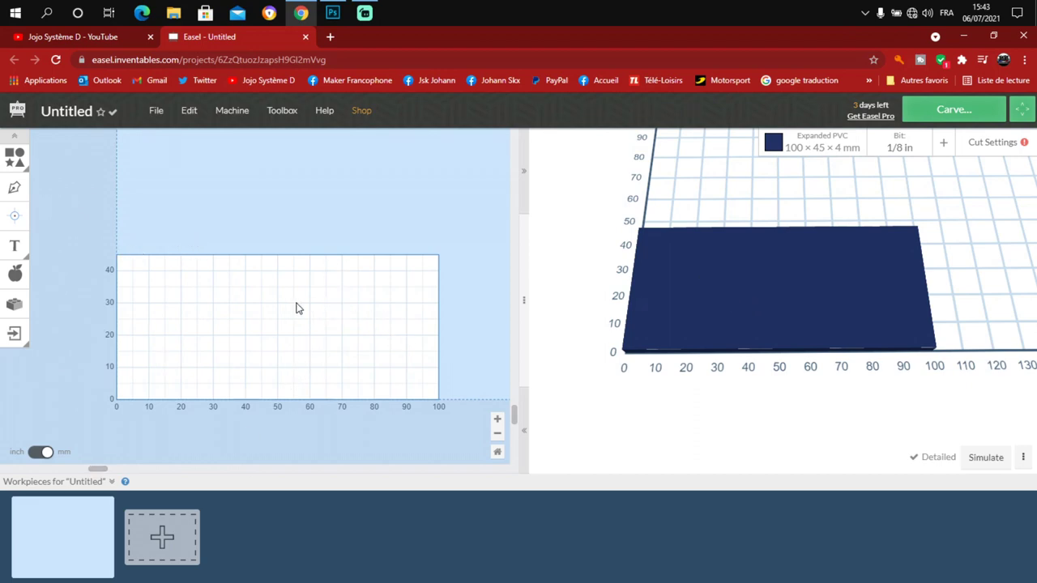
{"action": "left_click", "coordinate": [156, 112]}
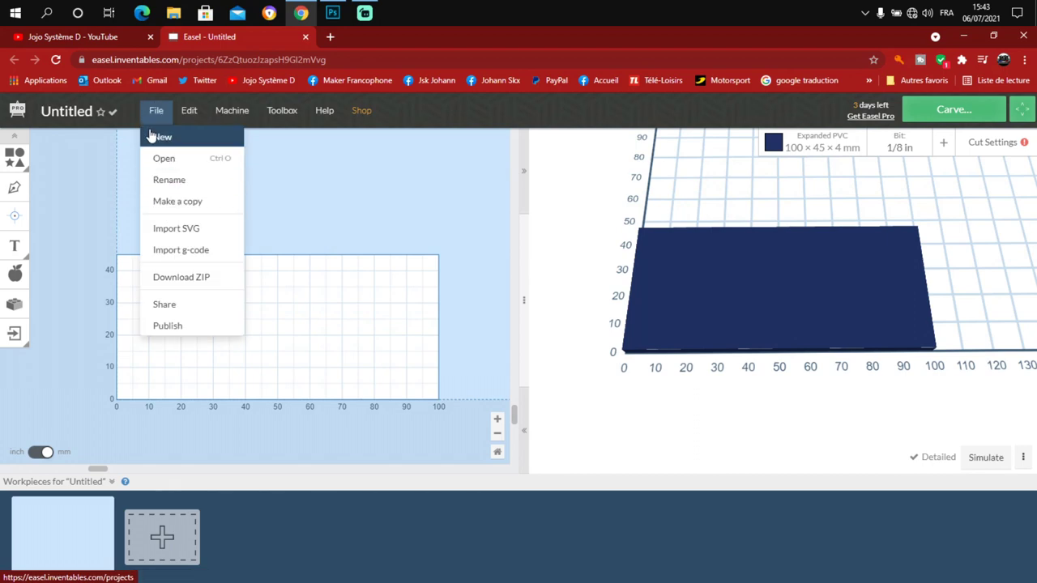
{"action": "left_click", "coordinate": [185, 230]}
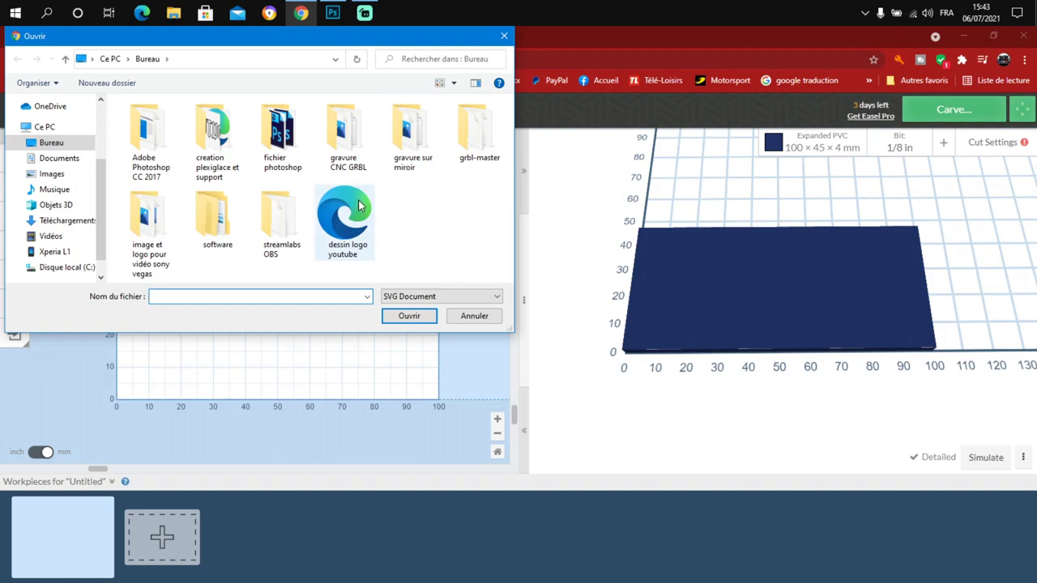
{"action": "left_click", "coordinate": [356, 209]}
{"action": "left_click", "coordinate": [403, 316]}
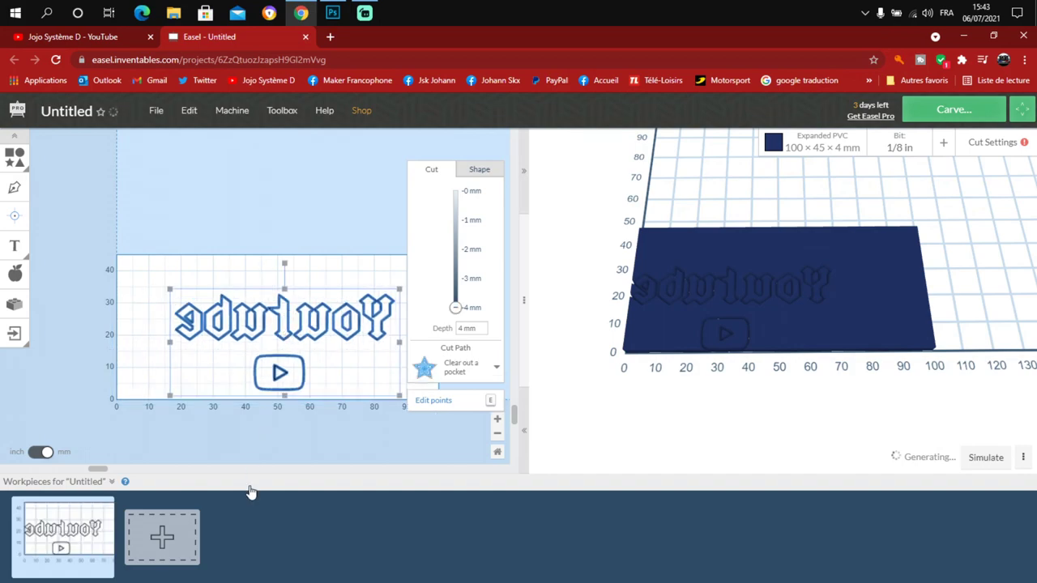
Move the imported design up, widen it to span about 10 to 92 mm across the workpiece, and slightly reduce its height
{"action": "left_click_drag", "start_coordinate": [102, 466], "coordinate": [126, 468]}
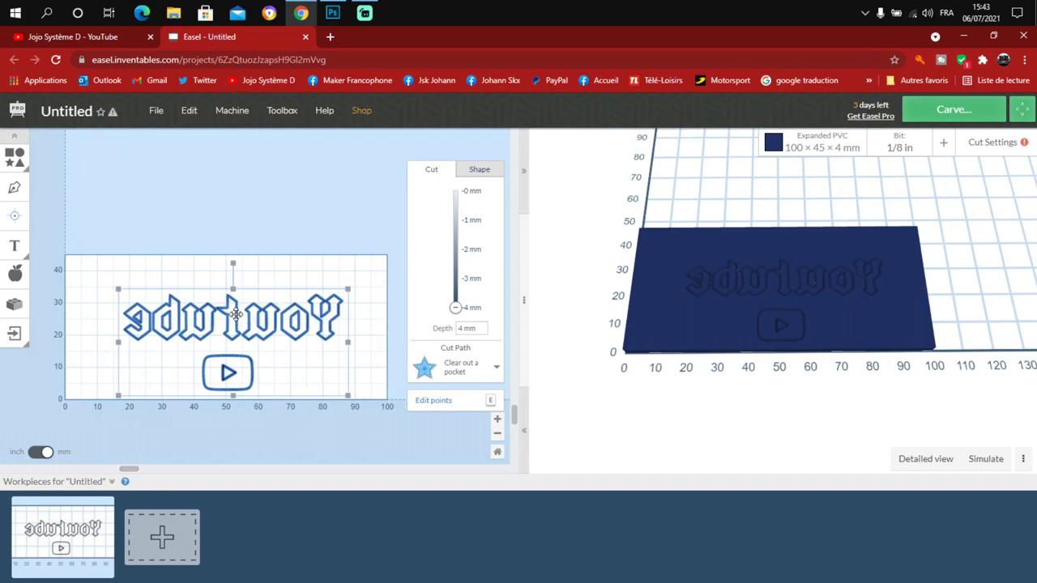
{"action": "left_click_drag", "start_coordinate": [235, 312], "coordinate": [235, 301]}
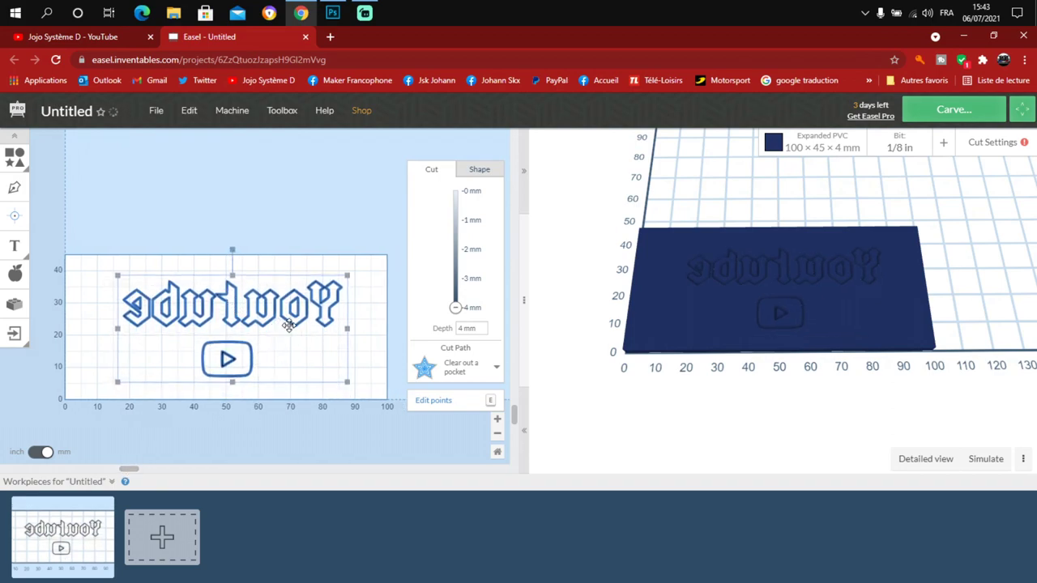
{"action": "left_click_drag", "start_coordinate": [347, 328], "coordinate": [363, 327]}
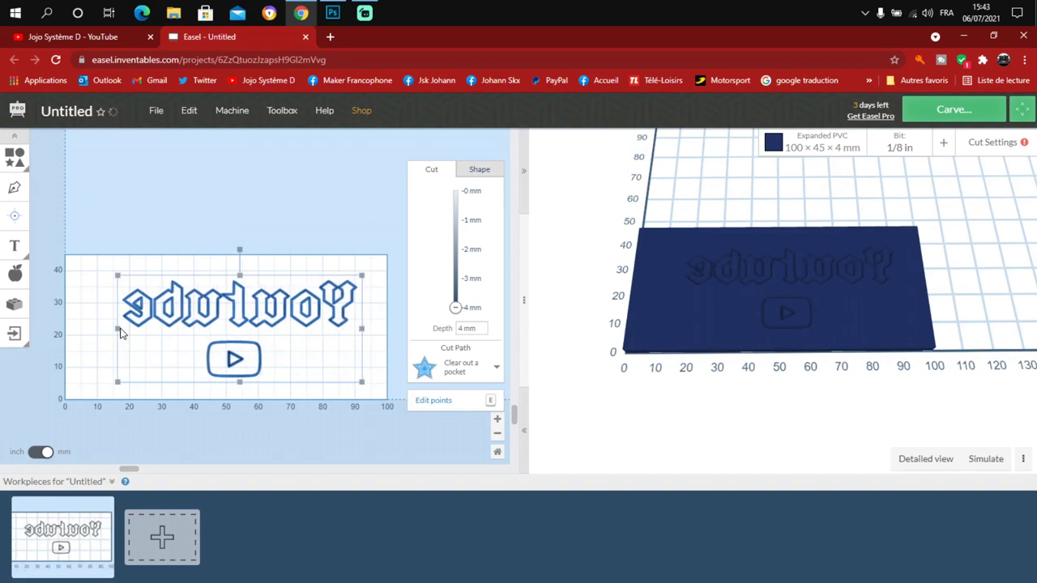
{"action": "left_click_drag", "start_coordinate": [112, 328], "coordinate": [99, 329]}
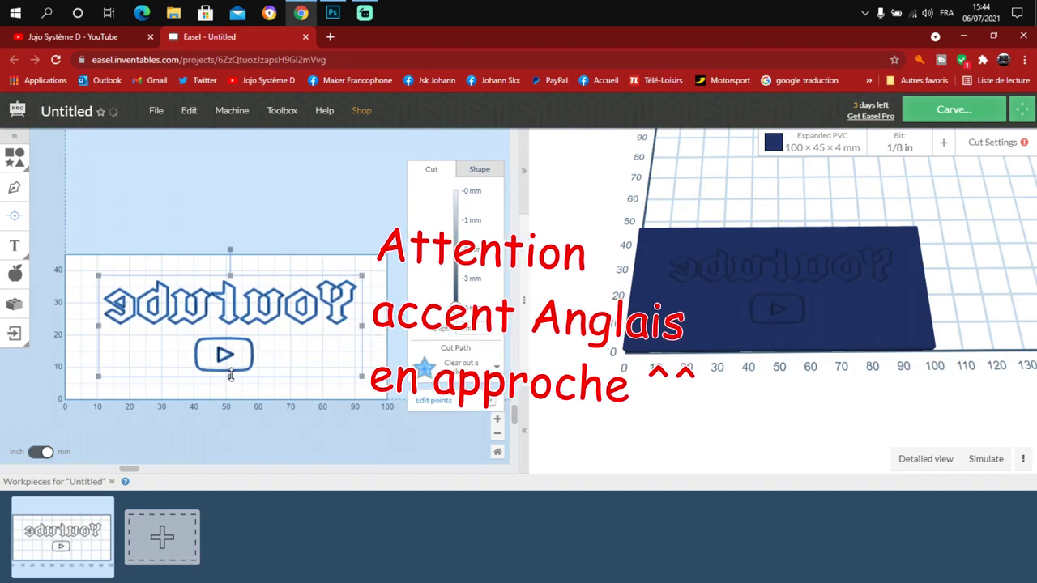
{"action": "left_click_drag", "start_coordinate": [230, 383], "coordinate": [230, 375]}
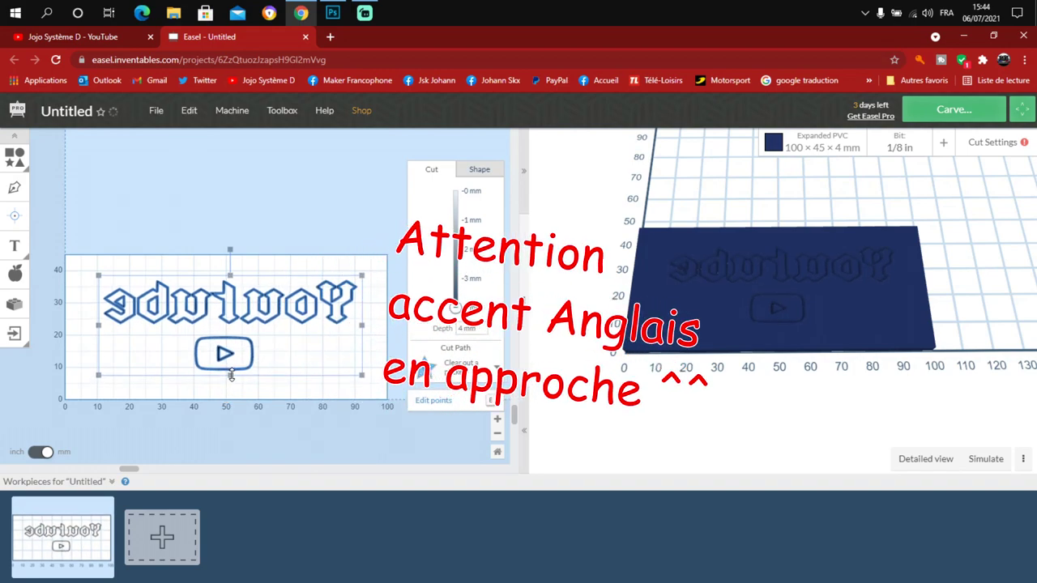
Try cutting outside the shape path, set the design's cut path to inside the shape path, and inspect the 3D preview
{"action": "left_click", "coordinate": [463, 370]}
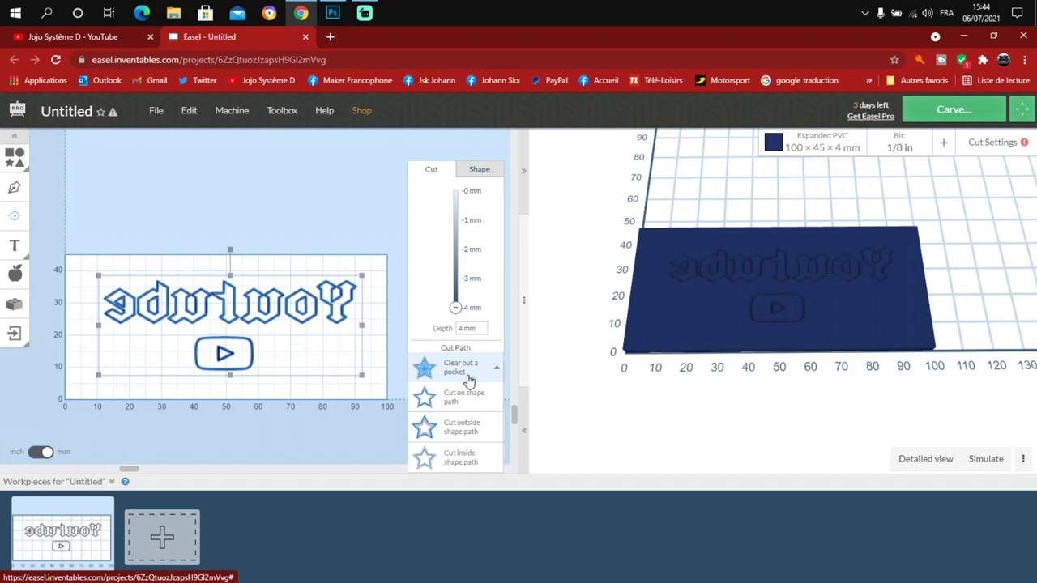
{"action": "left_click", "coordinate": [469, 433]}
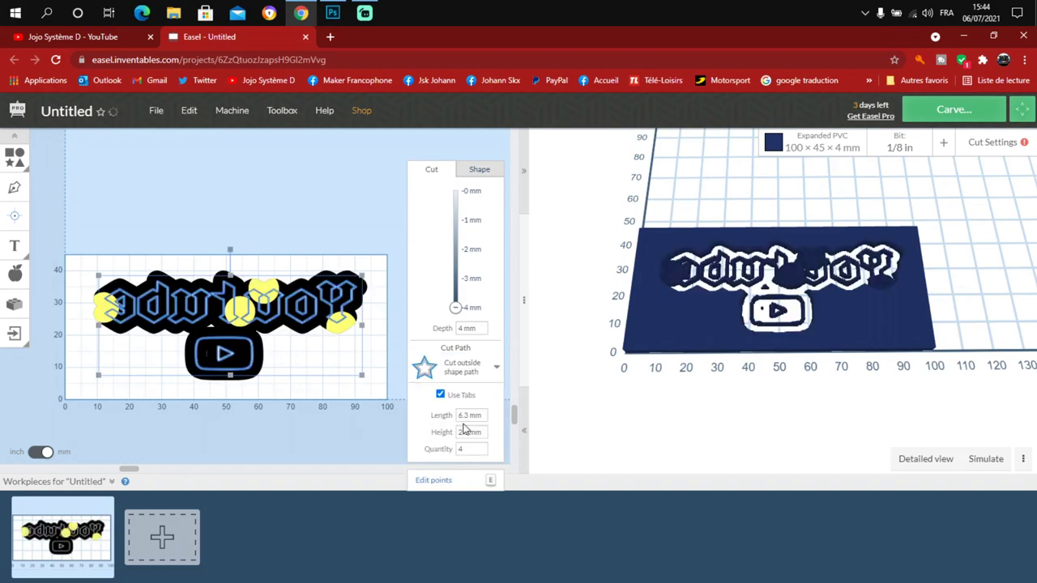
{"action": "left_click", "coordinate": [461, 367]}
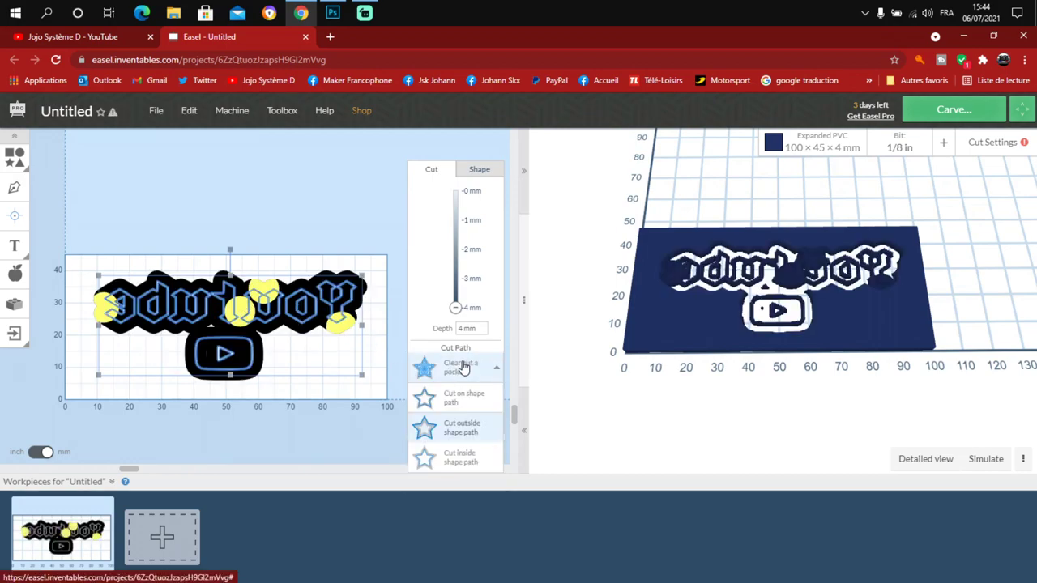
{"action": "left_click", "coordinate": [463, 459]}
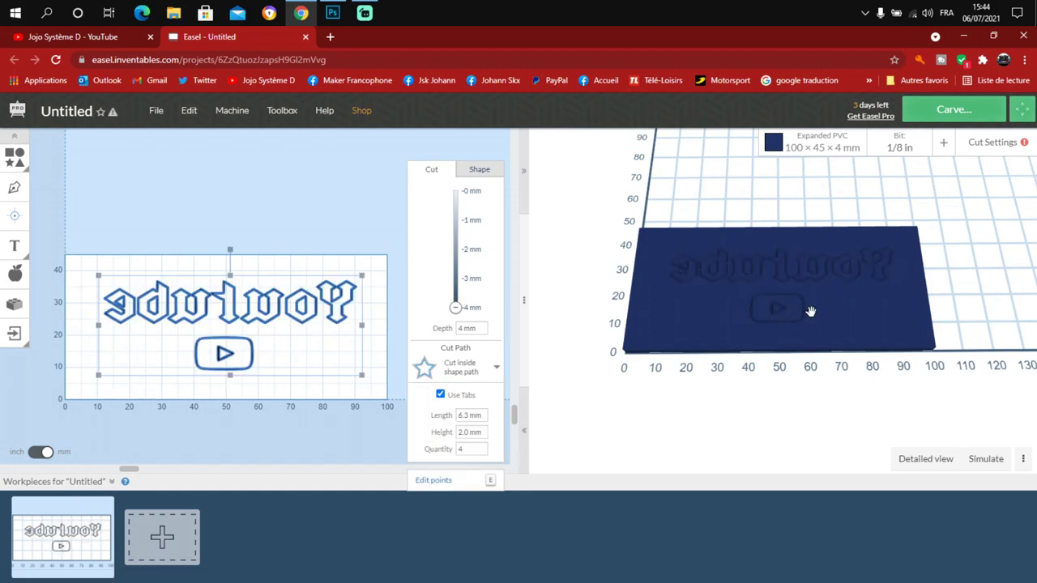
{"action": "left_click_drag", "start_coordinate": [810, 308], "coordinate": [880, 273]}
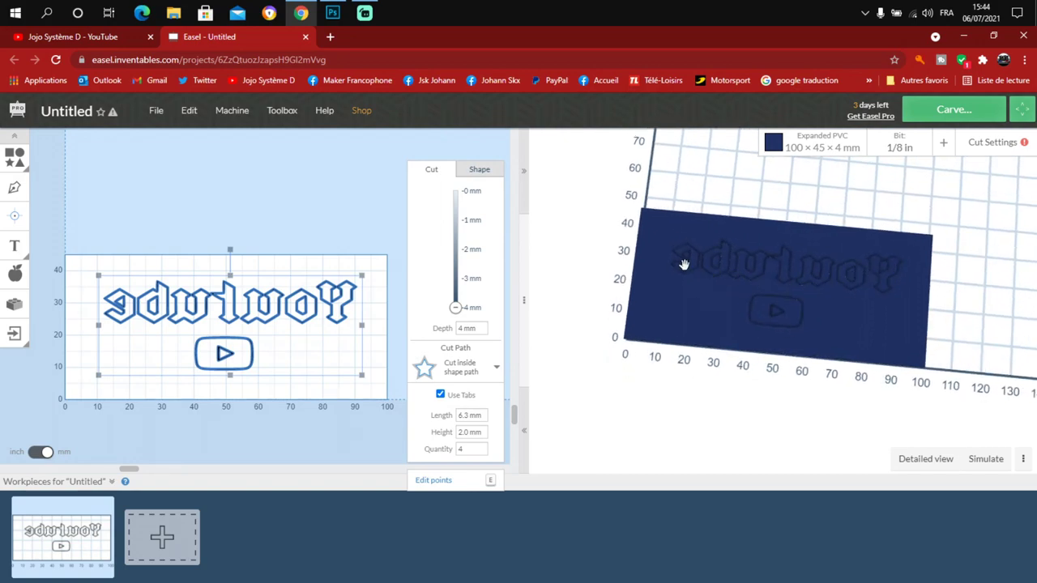
Define the cutting bit as a custom "Other" end mill with a width of 0.5 mm
{"action": "left_click", "coordinate": [908, 157]}
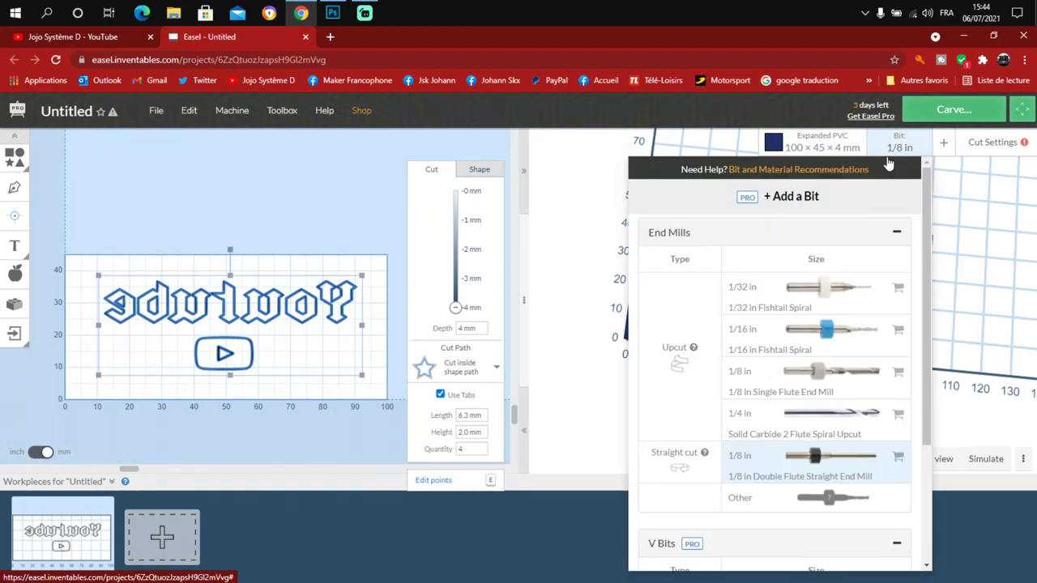
{"action": "left_click", "coordinate": [821, 504]}
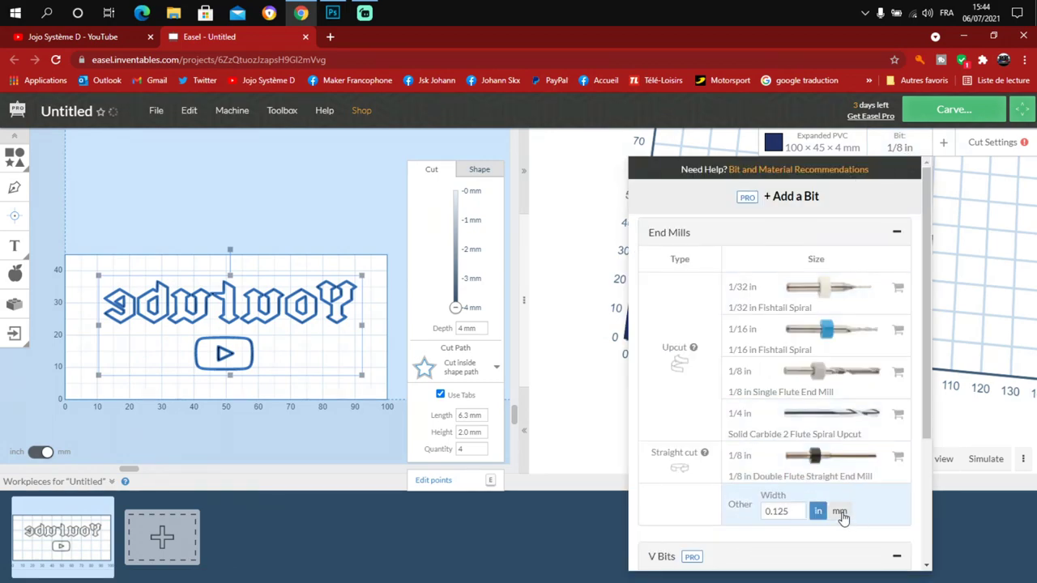
{"action": "left_click", "coordinate": [839, 511]}
{"action": "left_click", "coordinate": [778, 511]}
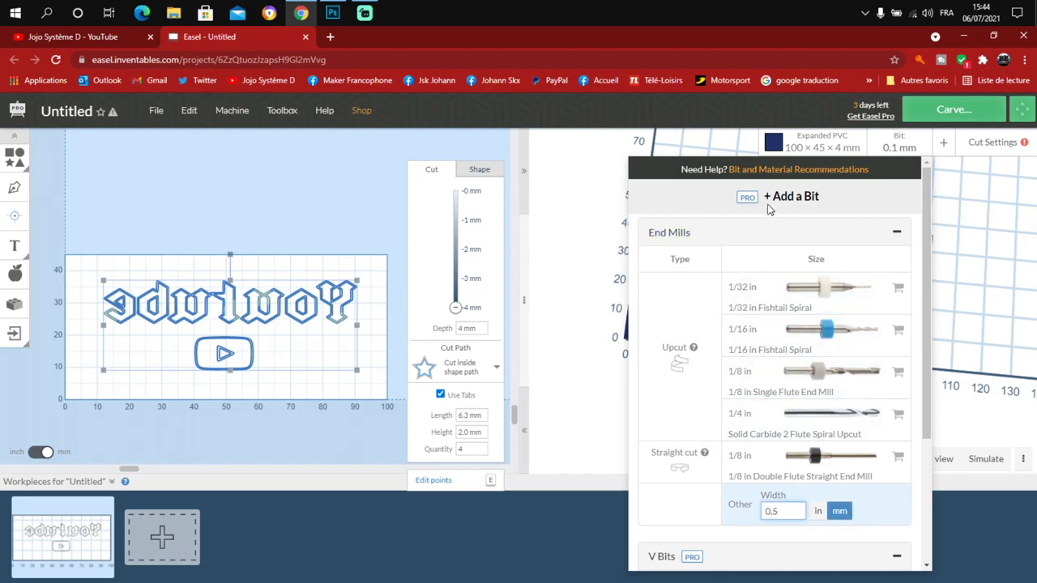
{"action": "key", "text": "Return"}
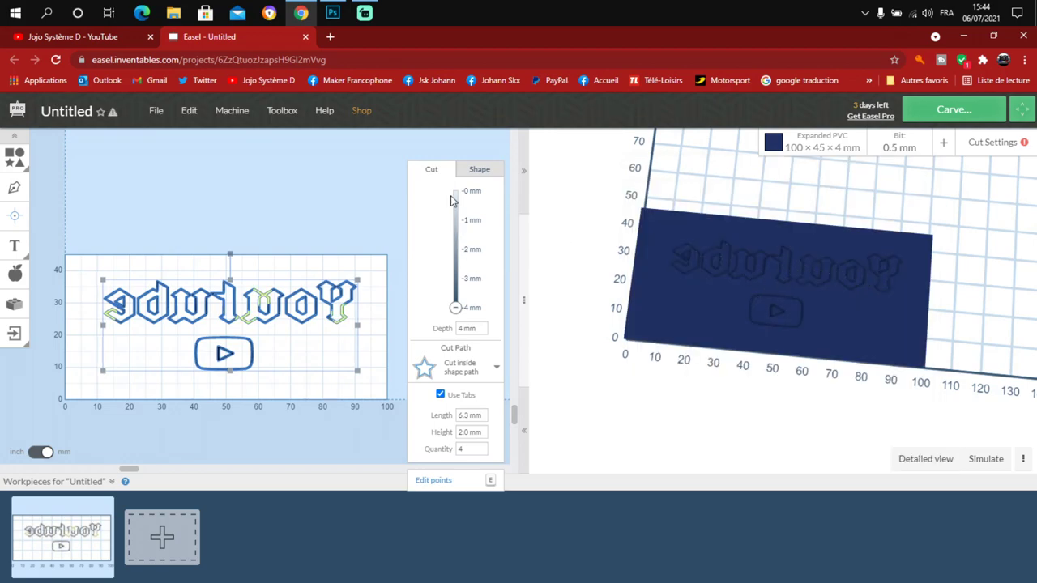
Reduce the design's cut depth to 0.2 mm
{"action": "left_click", "coordinate": [457, 309]}
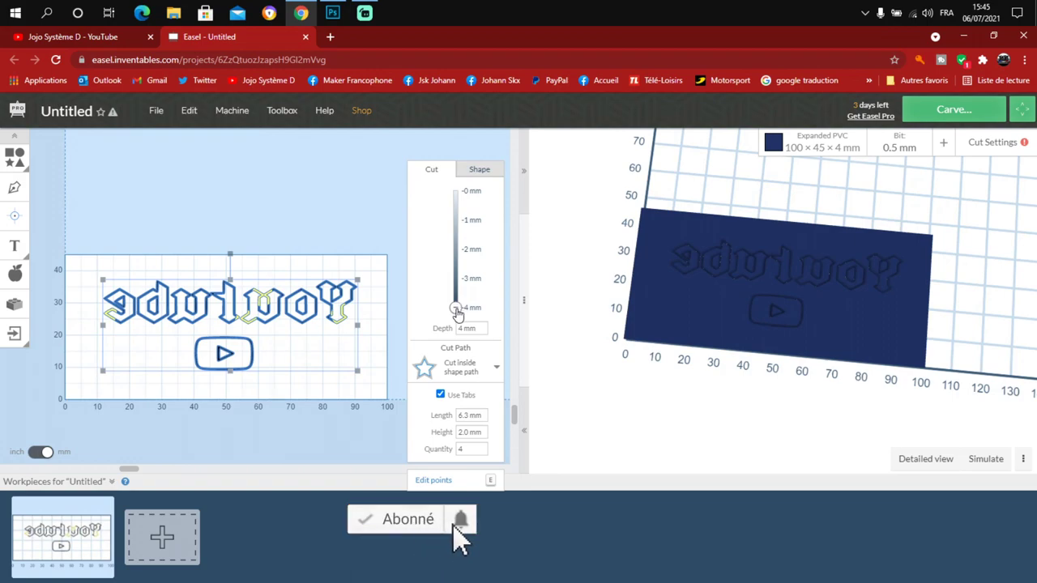
{"action": "left_click", "coordinate": [457, 203]}
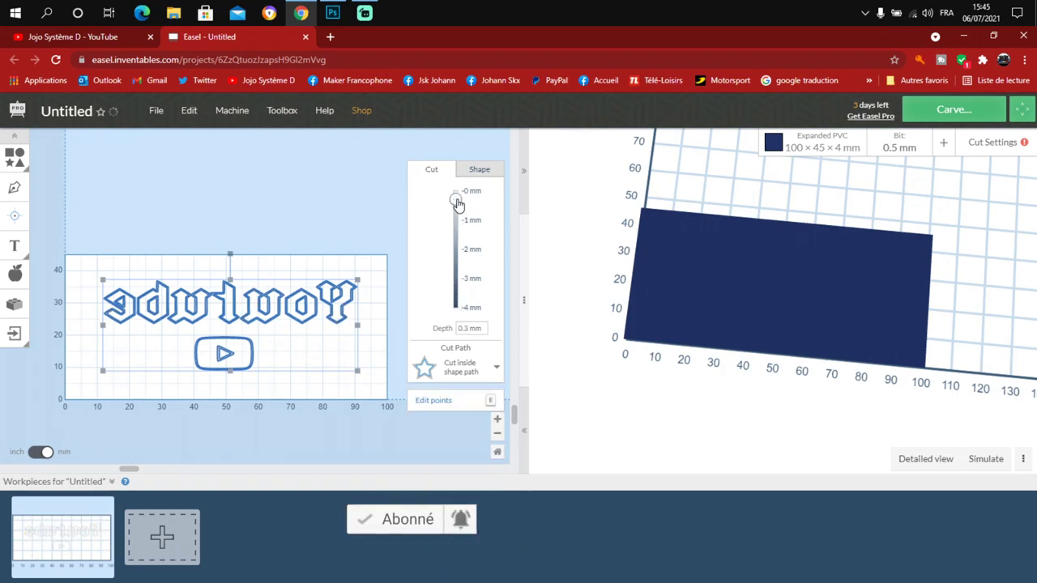
{"action": "left_click_drag", "start_coordinate": [457, 204], "coordinate": [456, 200]}
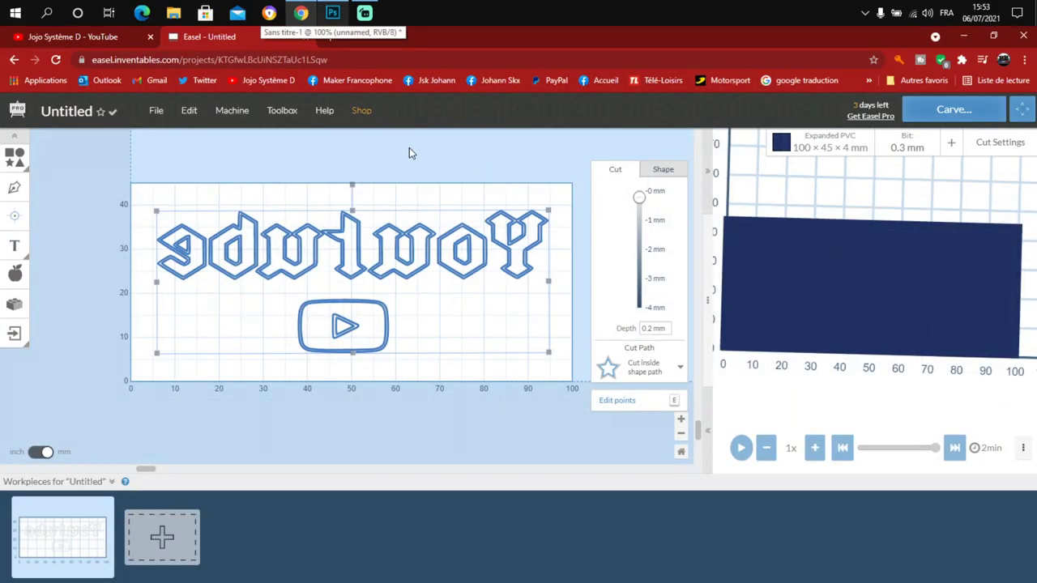
Generate the engraving's g-code from the machine's advanced settings
{"action": "left_click", "coordinate": [241, 116]}
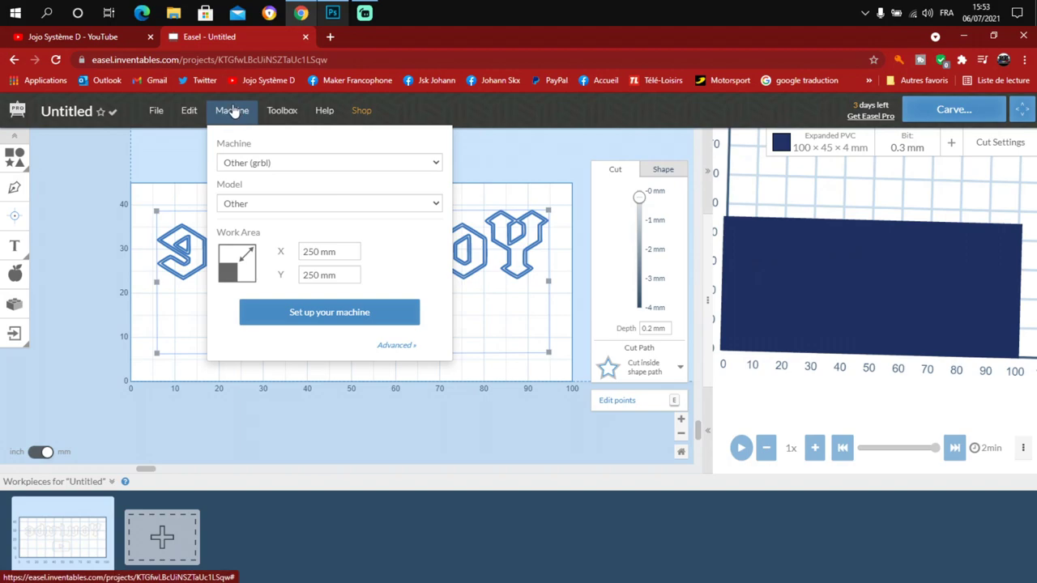
{"action": "left_click", "coordinate": [397, 346]}
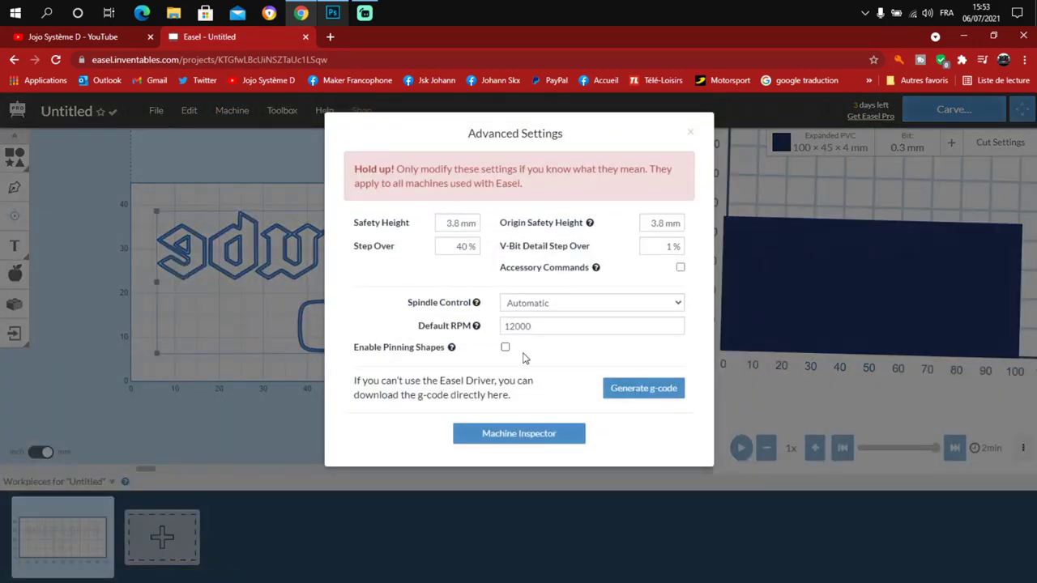
{"action": "left_click", "coordinate": [665, 390]}
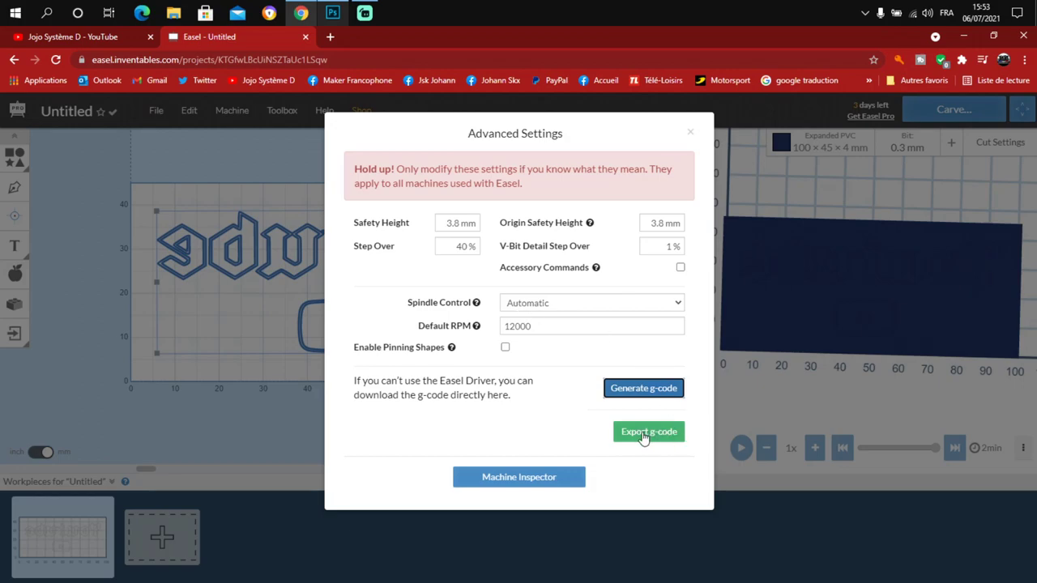
Export the generated g-code as an .nc file and show the downloaded file in its folder
{"action": "left_click", "coordinate": [669, 437]}
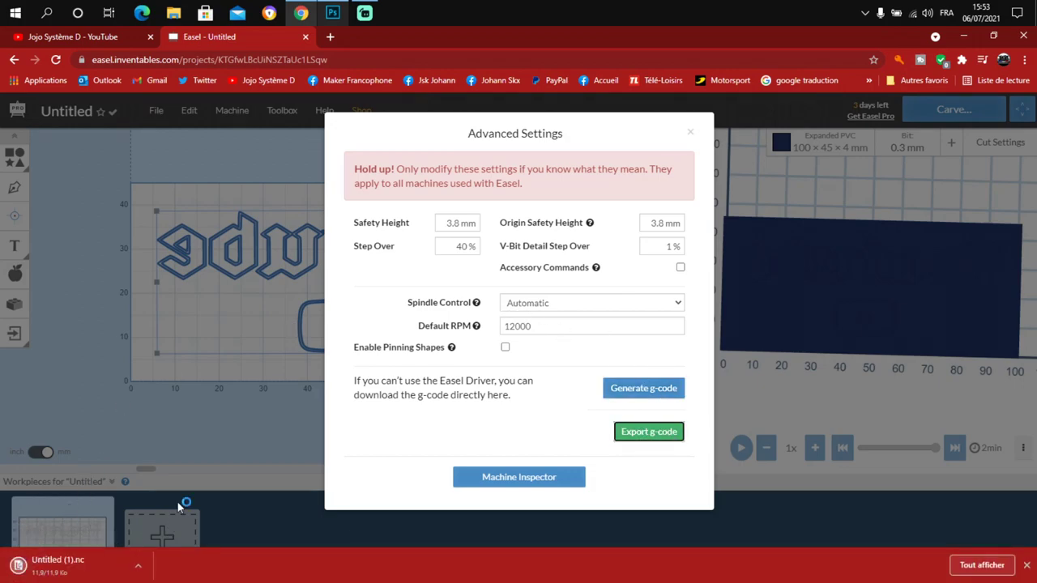
{"action": "left_click", "coordinate": [137, 570]}
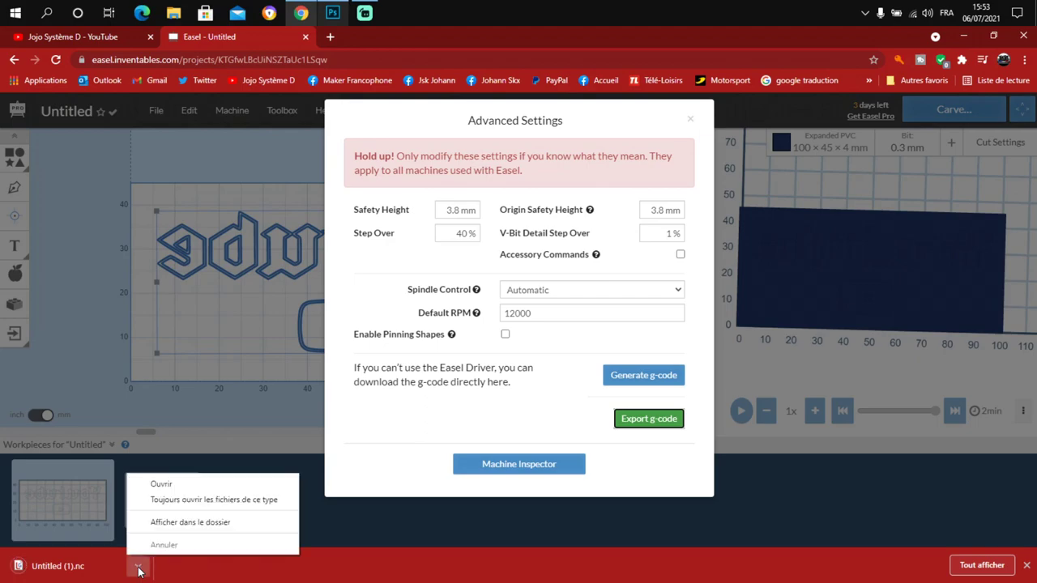
{"action": "left_click", "coordinate": [177, 525]}
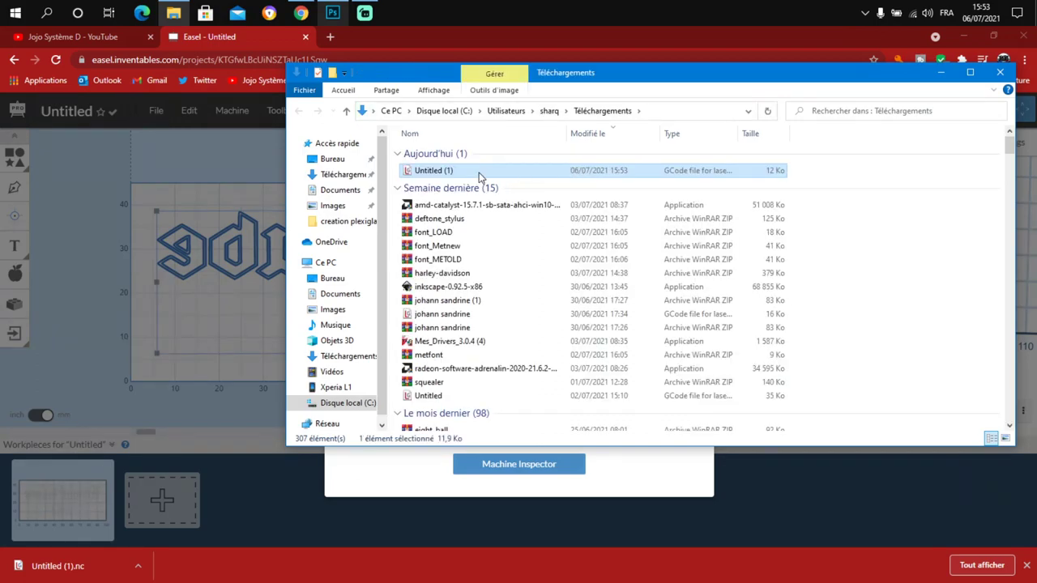
Copy the g-code file "Untitled (1)" from the Téléchargements folder to a free spot on the desktop
{"action": "right_click", "coordinate": [478, 172]}
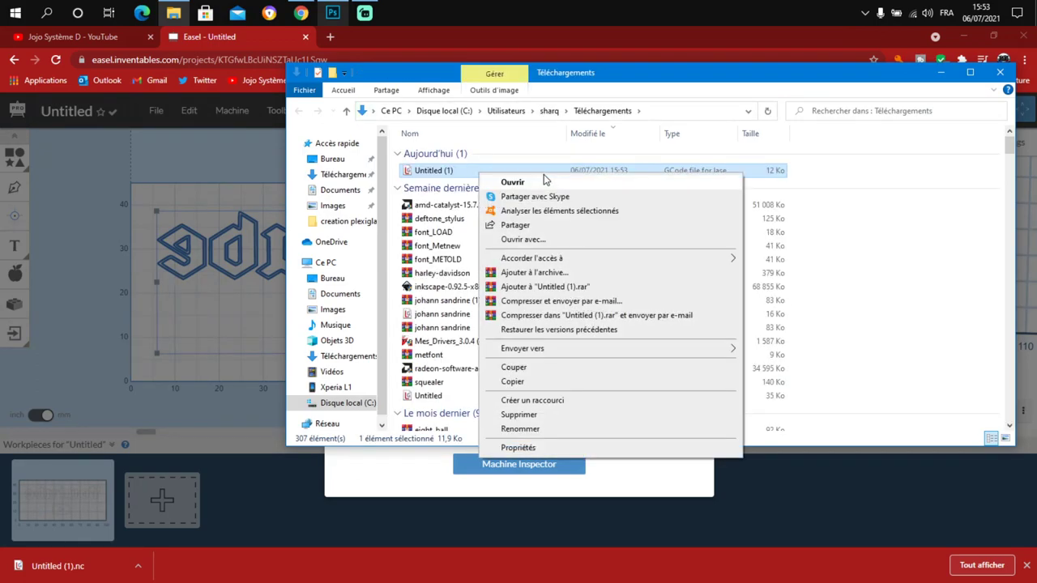
{"action": "left_click", "coordinate": [511, 377]}
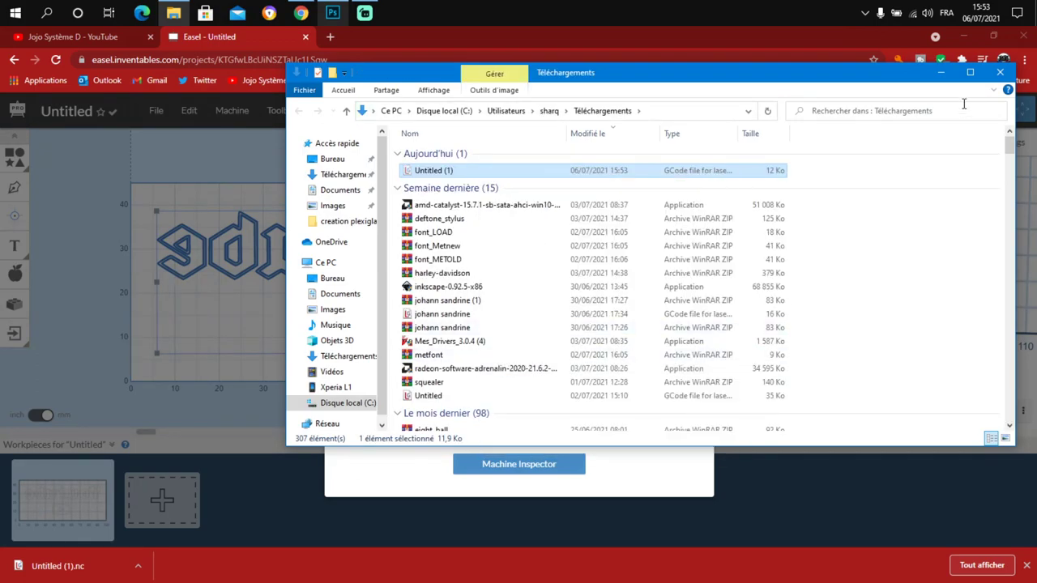
{"action": "left_click", "coordinate": [999, 72]}
{"action": "key", "text": "super+d"}
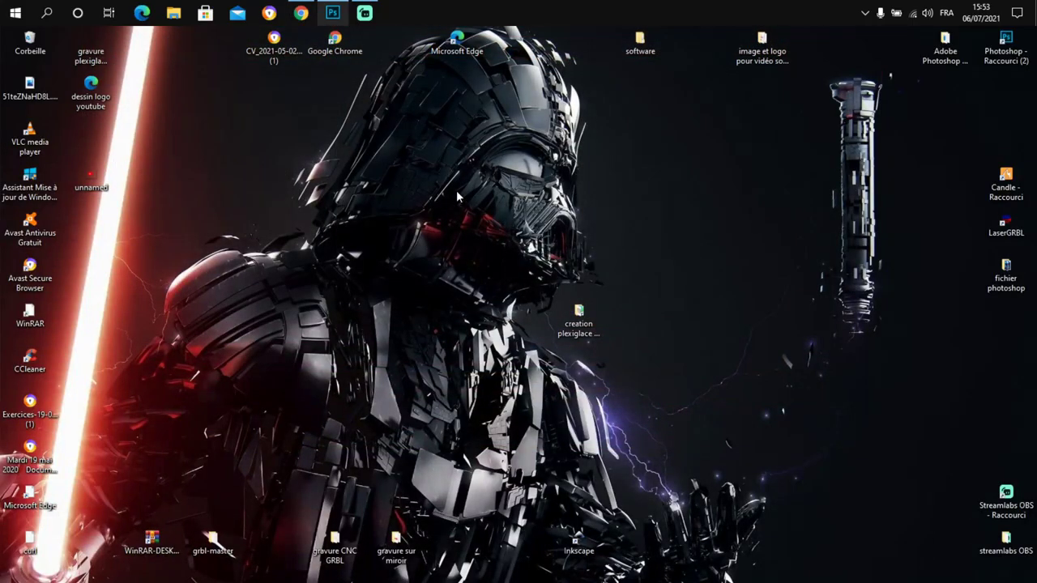
{"action": "right_click", "coordinate": [490, 176]}
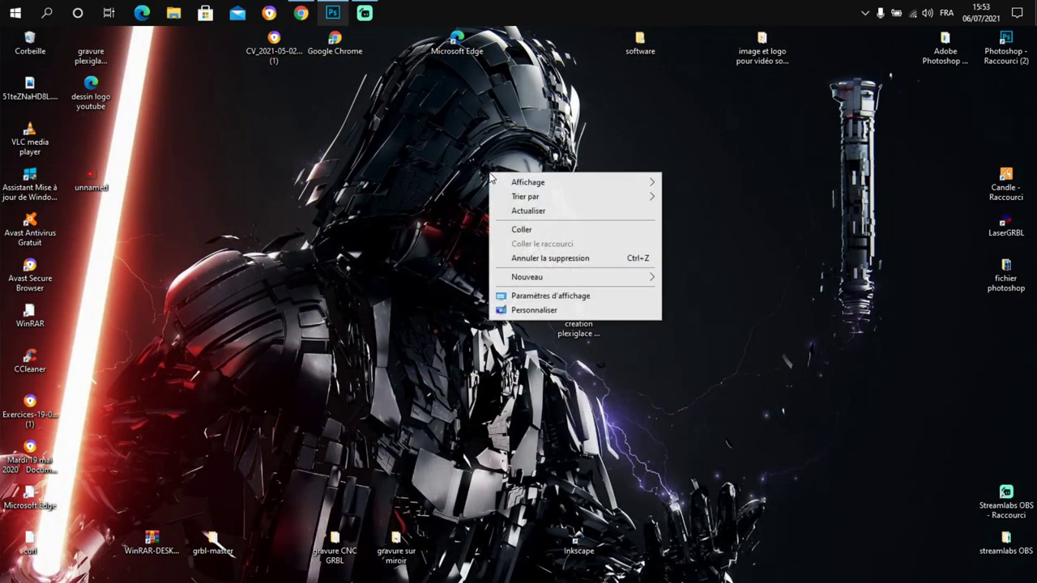
{"action": "left_click", "coordinate": [527, 230]}
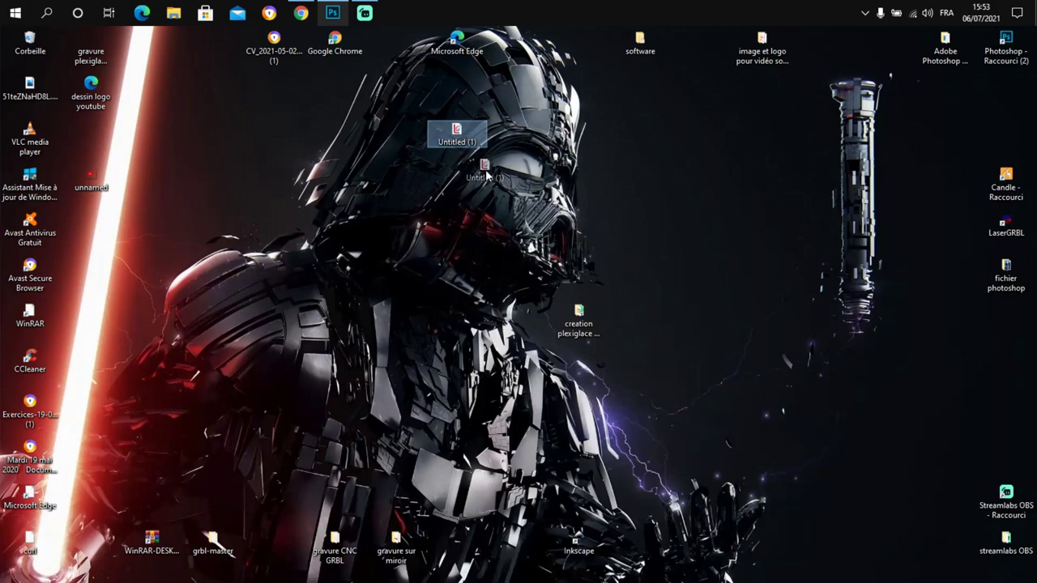
{"action": "left_click_drag", "start_coordinate": [464, 140], "coordinate": [464, 187]}
{"action": "left_click_drag", "start_coordinate": [486, 97], "coordinate": [518, 219]}
Close the Easel project in the browser and return to the desktop
{"action": "left_click", "coordinate": [301, 13]}
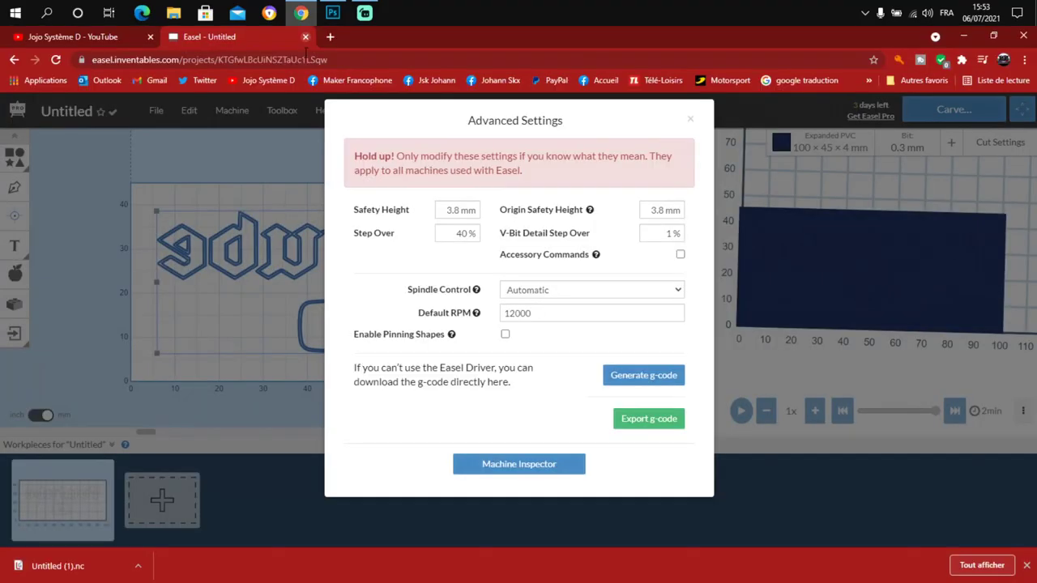
{"action": "left_click", "coordinate": [305, 37]}
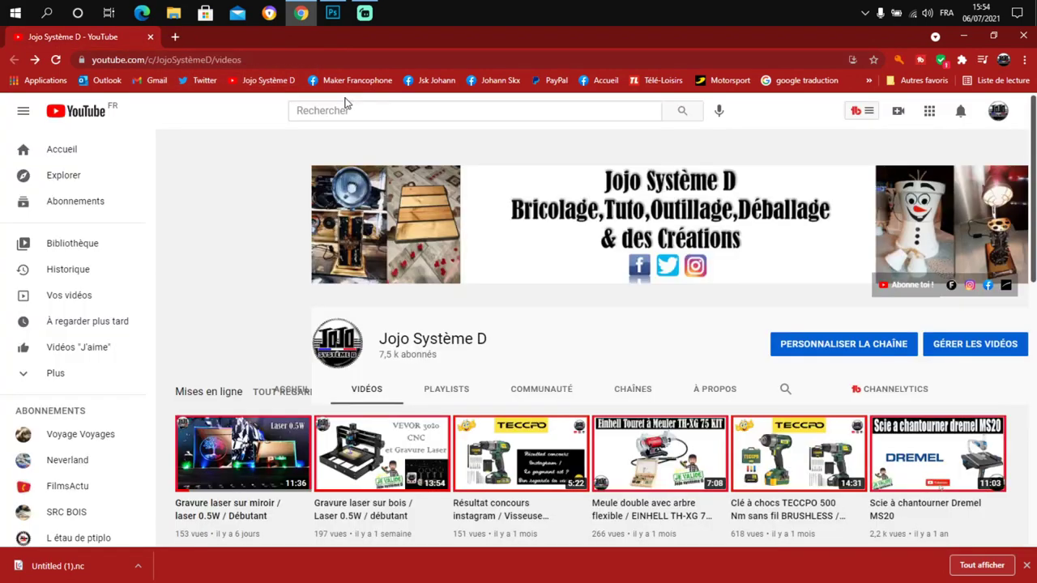
{"action": "left_click", "coordinate": [298, 15]}
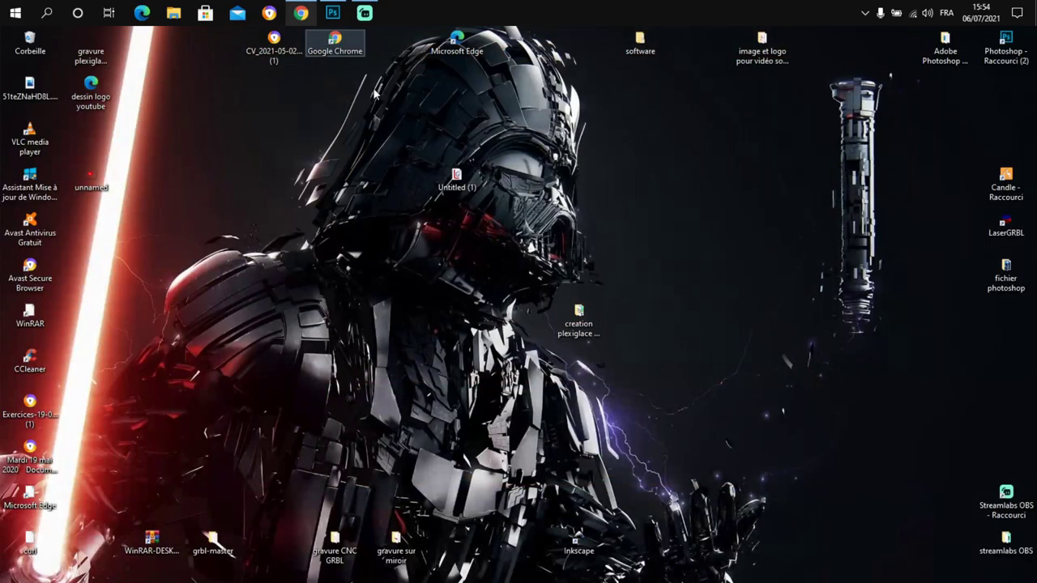
Launch Candle, refresh the port list in its connection settings, and accept the settings
{"action": "double_click", "coordinate": [1007, 175]}
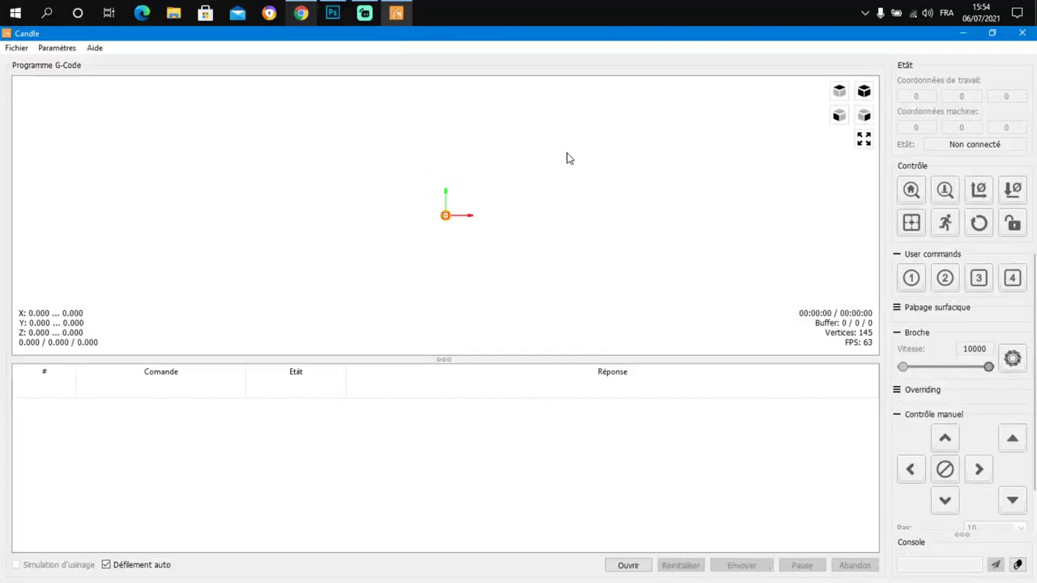
{"action": "left_click", "coordinate": [55, 48]}
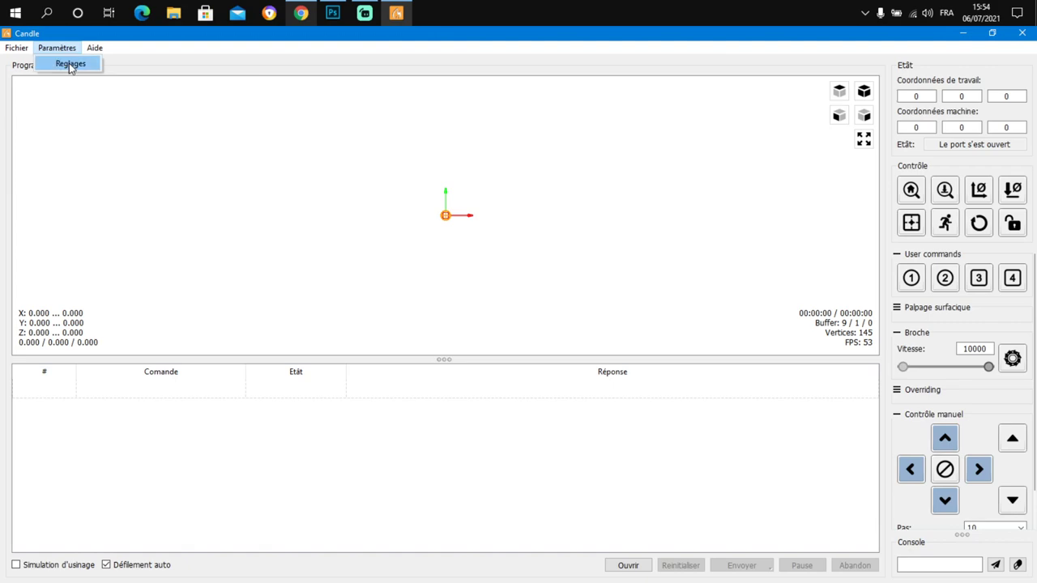
{"action": "left_click", "coordinate": [70, 64]}
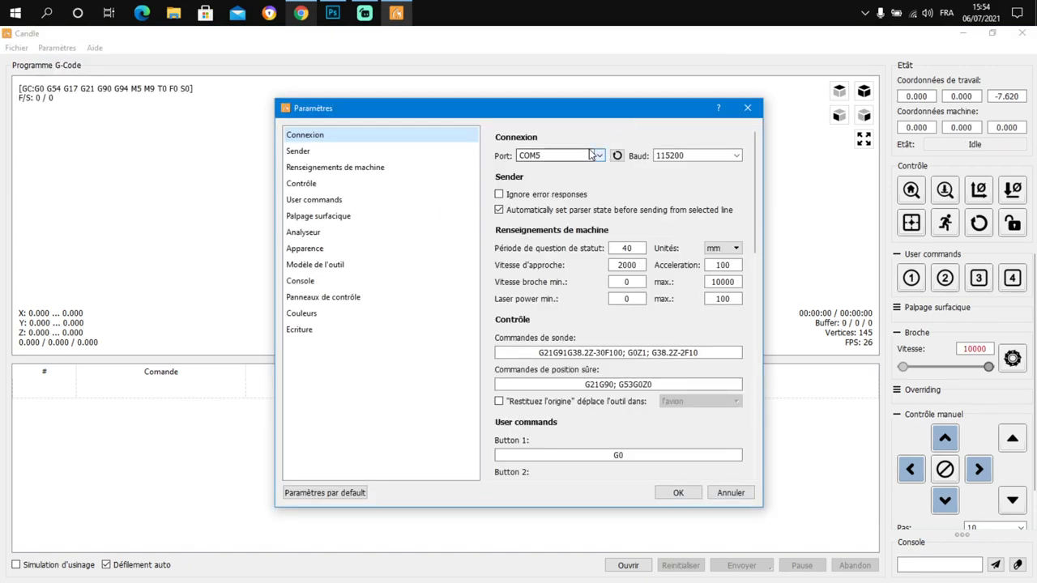
{"action": "left_click", "coordinate": [616, 156]}
{"action": "left_click", "coordinate": [617, 156]}
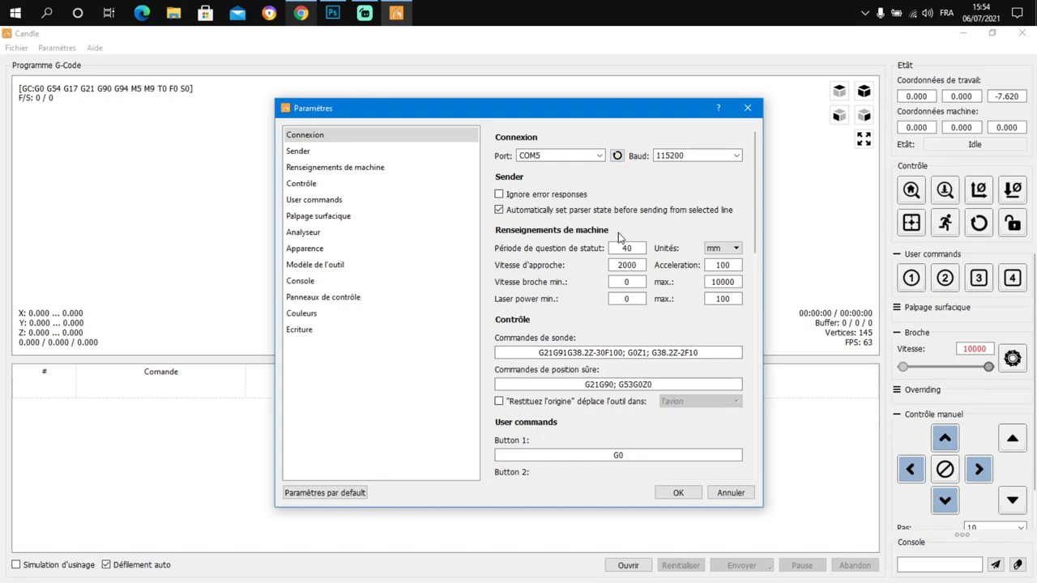
{"action": "left_click", "coordinate": [678, 494]}
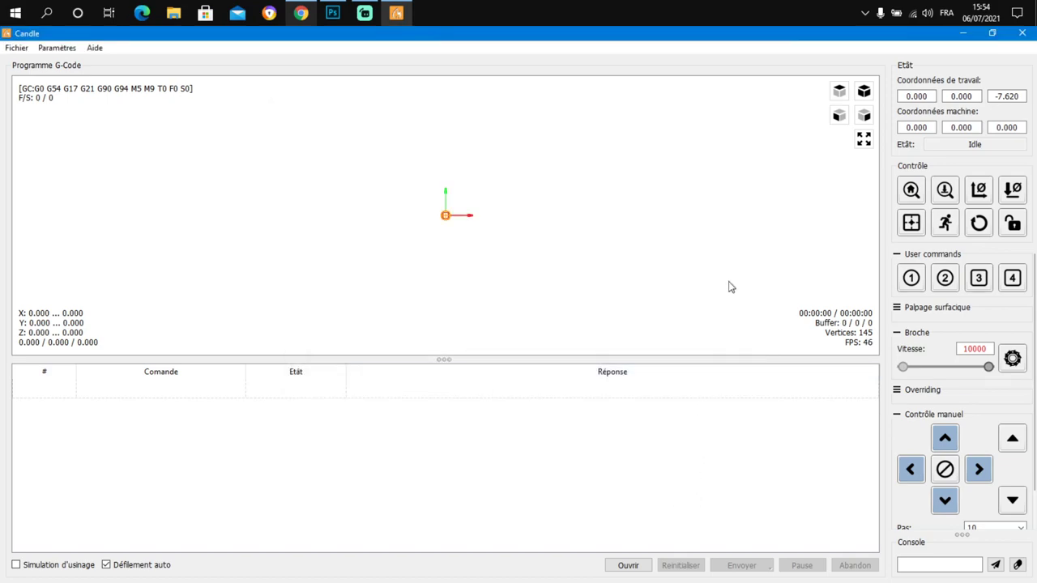
Load the g-code file "Untitled (1)" from the desktop into Candle
{"action": "left_click", "coordinate": [17, 50]}
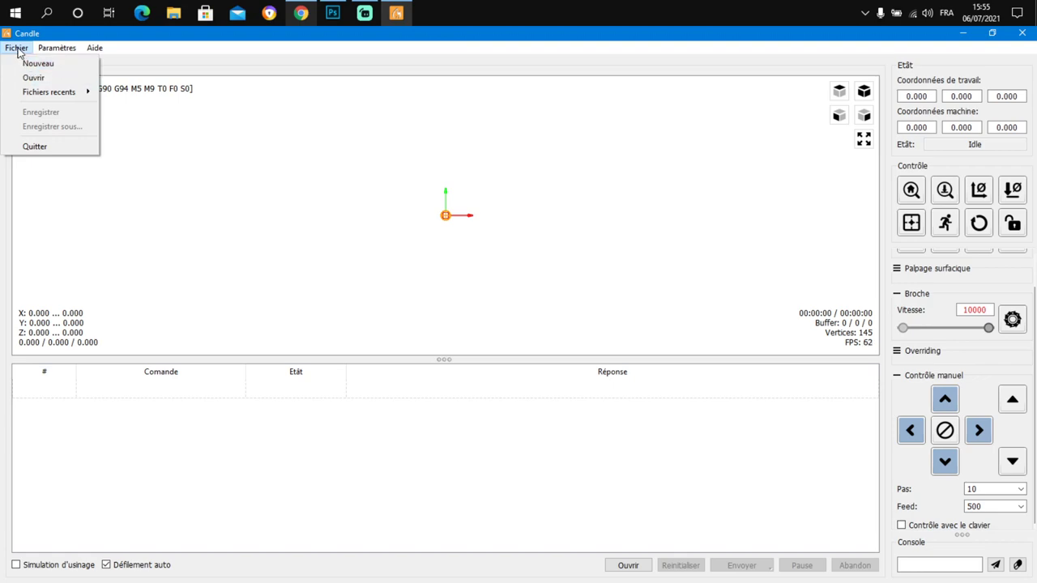
{"action": "left_click", "coordinate": [38, 80]}
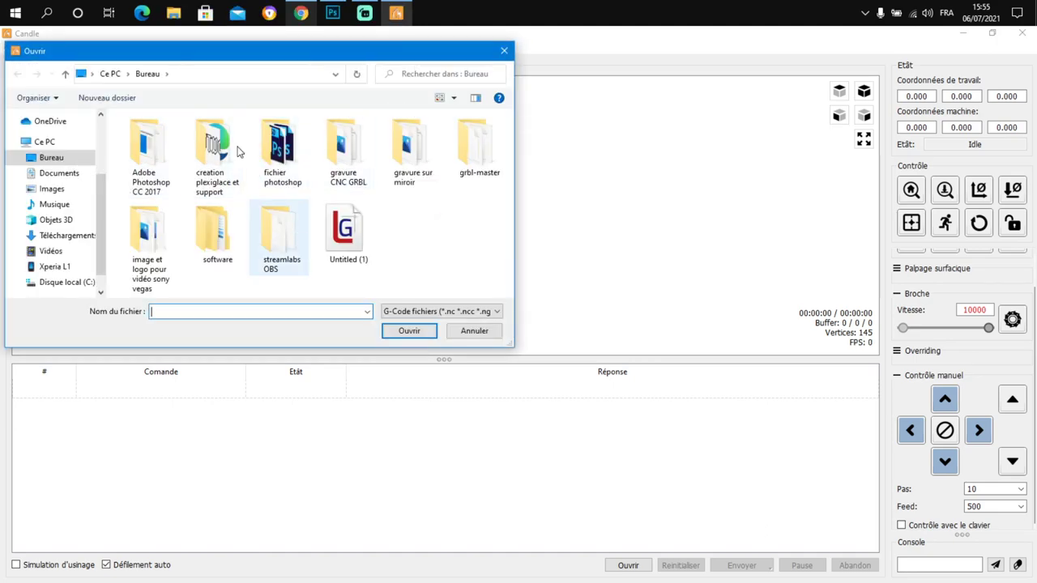
{"action": "left_click", "coordinate": [348, 240]}
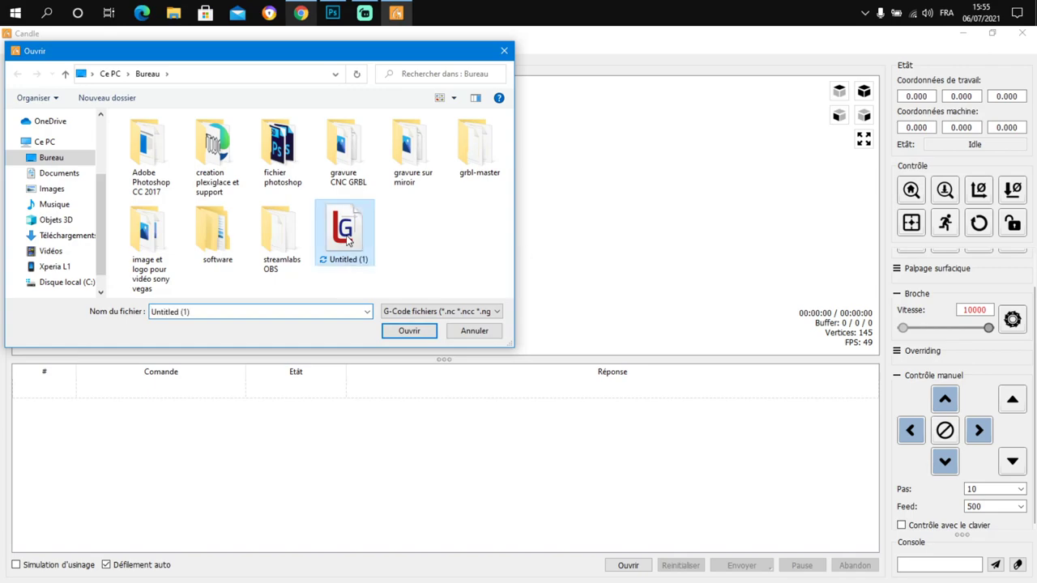
{"action": "left_click", "coordinate": [409, 332]}
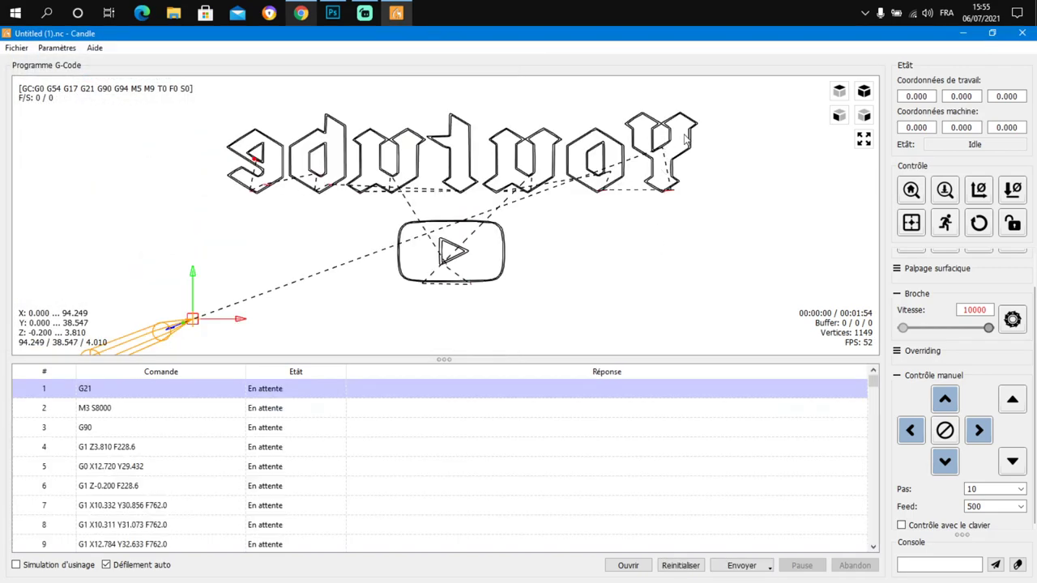